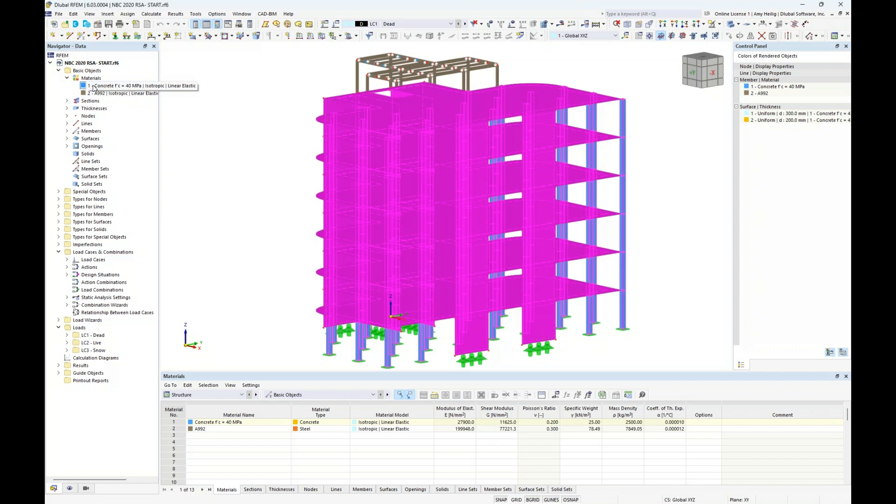
# Highlight in the model the objects using the concrete f'c = 40 MPa material and those using A992 steel
pyautogui.click(94, 87)
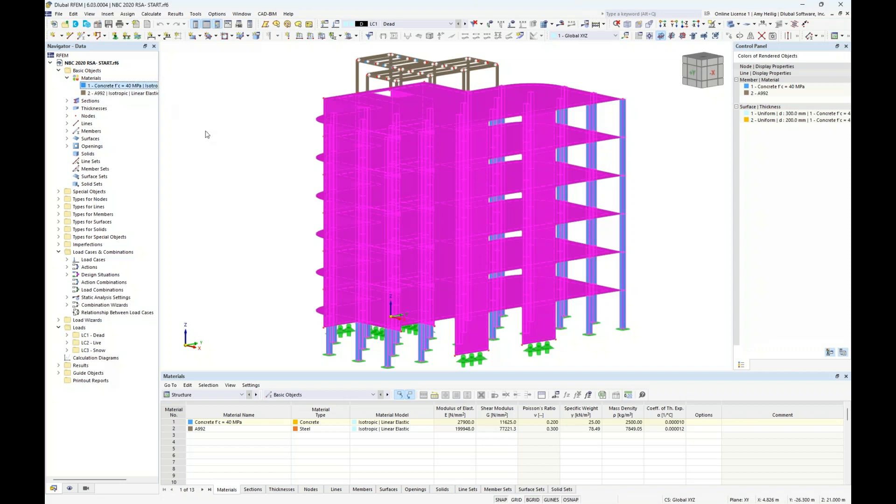
pyautogui.click(102, 94)
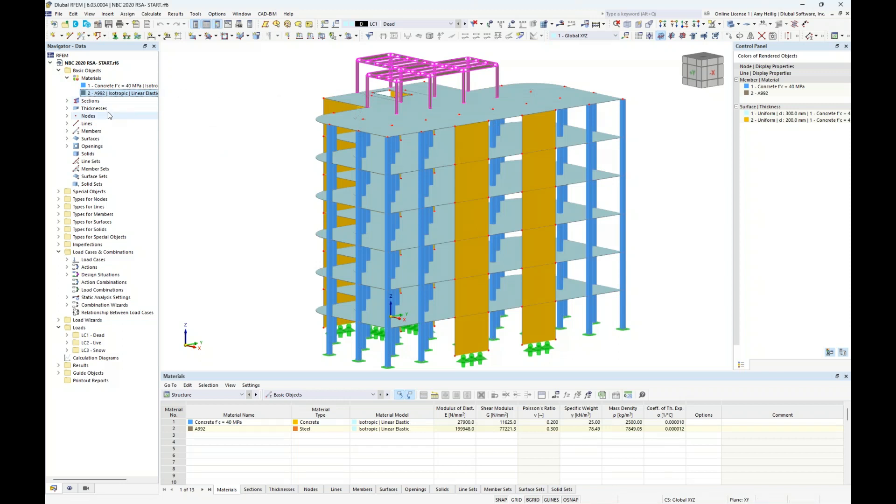
pyautogui.click(66, 78)
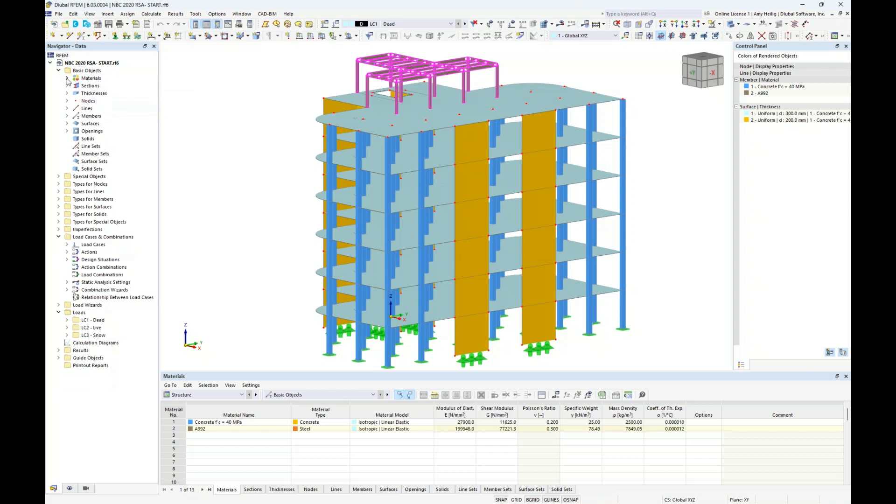
# Highlight in the model the members of each section: SQ_M1 350, W 150x37, W 250x25 and W 150x14
pyautogui.click(67, 86)
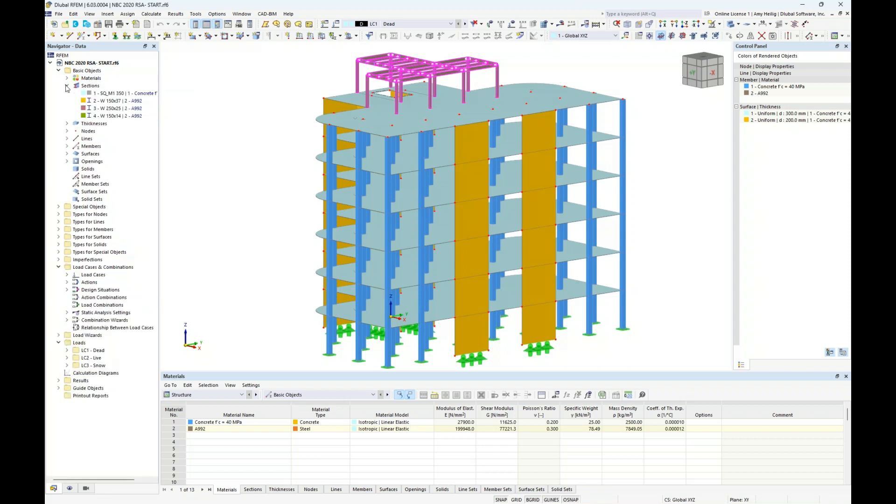
pyautogui.click(93, 93)
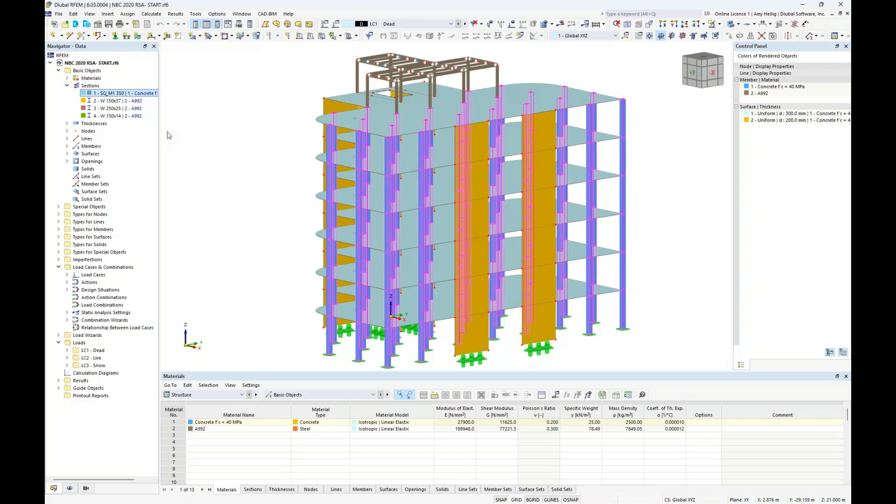
pyautogui.click(95, 101)
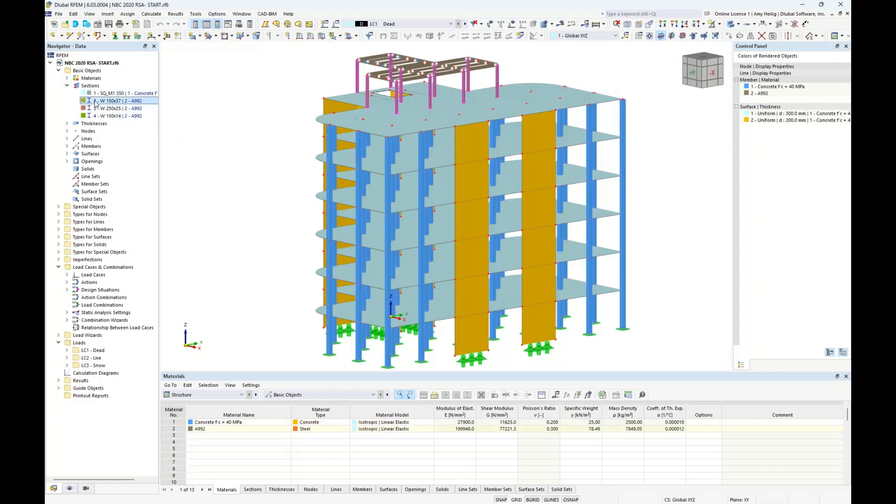
pyautogui.click(96, 108)
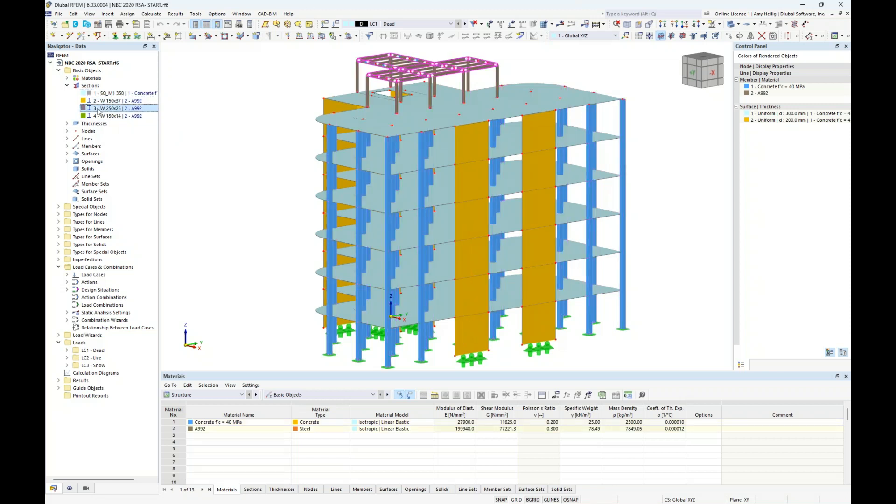
pyautogui.click(97, 116)
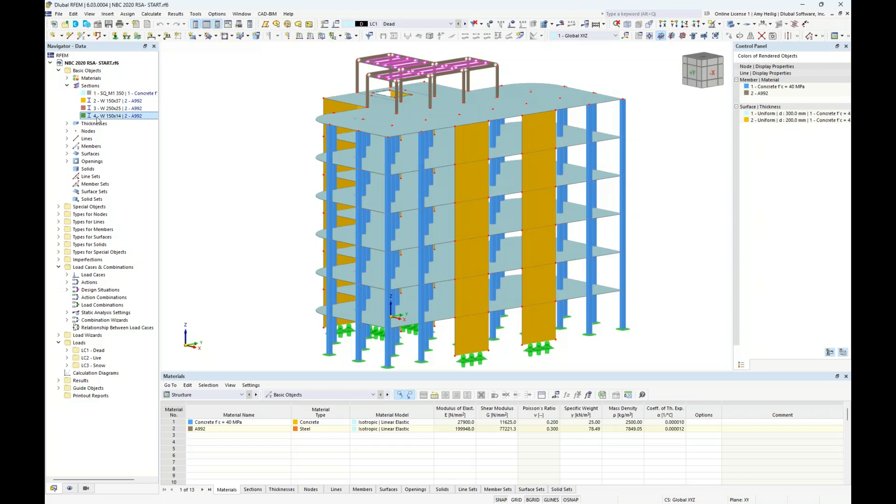
pyautogui.click(67, 86)
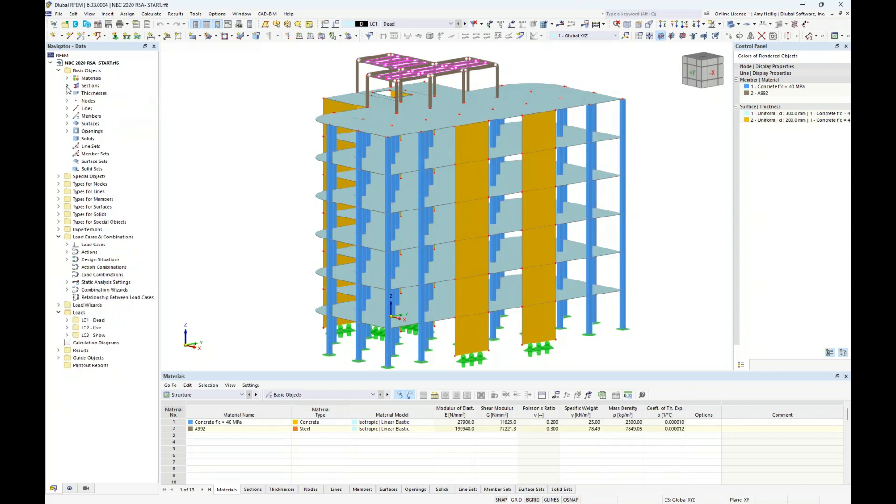
# Highlight in the model the surfaces with the 300 mm thickness and those with the 200 mm thickness
pyautogui.click(67, 93)
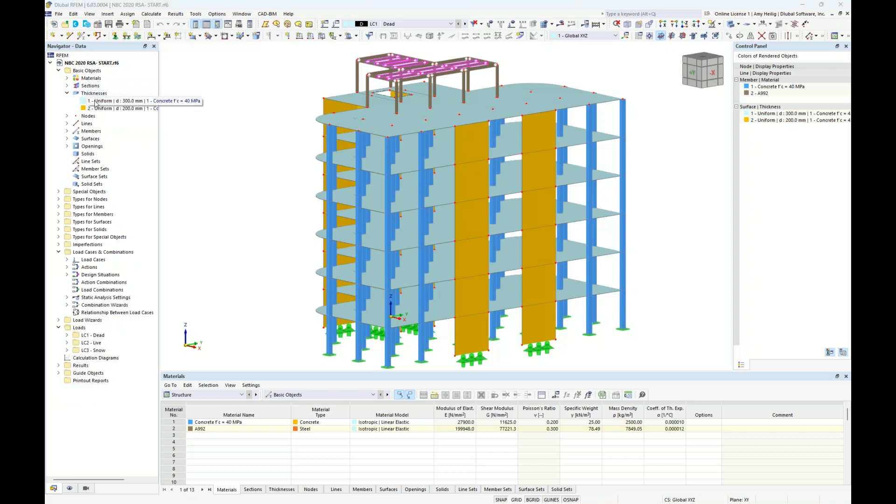
pyautogui.click(105, 101)
pyautogui.keyDown('ctrl'); pyautogui.moveTo(247, 170); pyautogui.dragTo(241, 160, button='middle'); pyautogui.keyUp('ctrl')
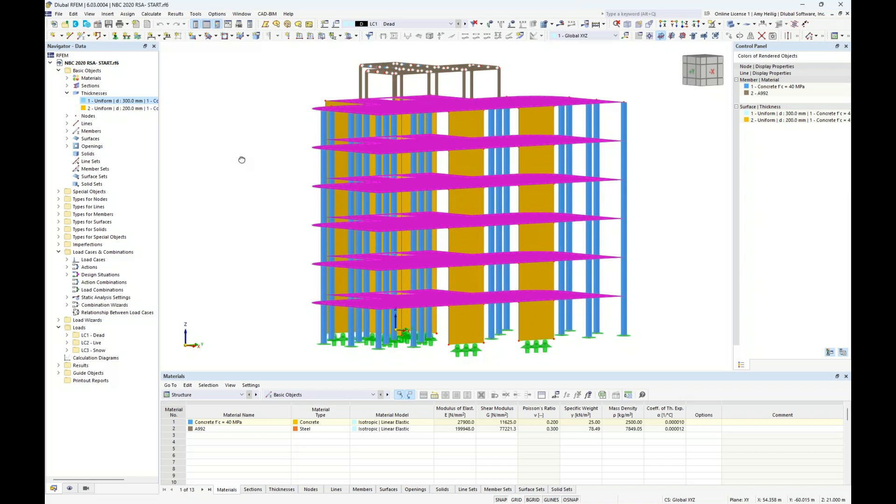
pyautogui.click(111, 108)
pyautogui.moveTo(216, 144)
pyautogui.keyDown('ctrl'); pyautogui.mouseDown(button='middle')
pyautogui.moveTo(244, 160)
pyautogui.moveTo(369, 166)
pyautogui.moveTo(223, 142)
pyautogui.mouseUp(button='middle'); pyautogui.keyUp('ctrl')
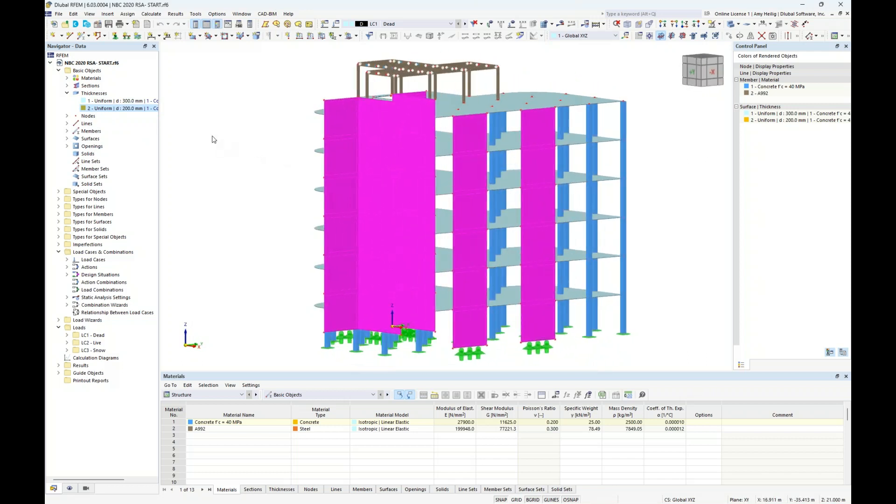
pyautogui.click(67, 94)
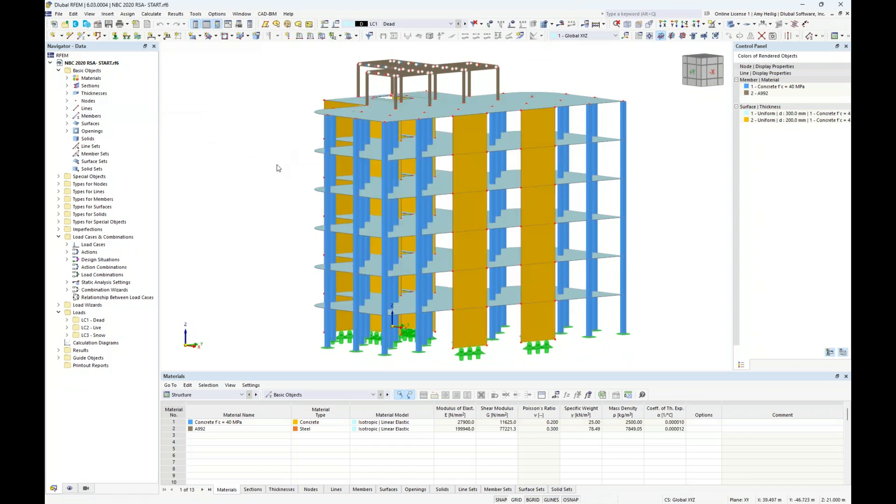
# Enlarge the model view and display the loads of LC1 Dead, LC2 Live and LC3 Snow, hiding them again once reviewed
pyautogui.keyDown('ctrl'); pyautogui.moveTo(268, 174); pyautogui.dragTo(264, 184, button='middle'); pyautogui.keyUp('ctrl')
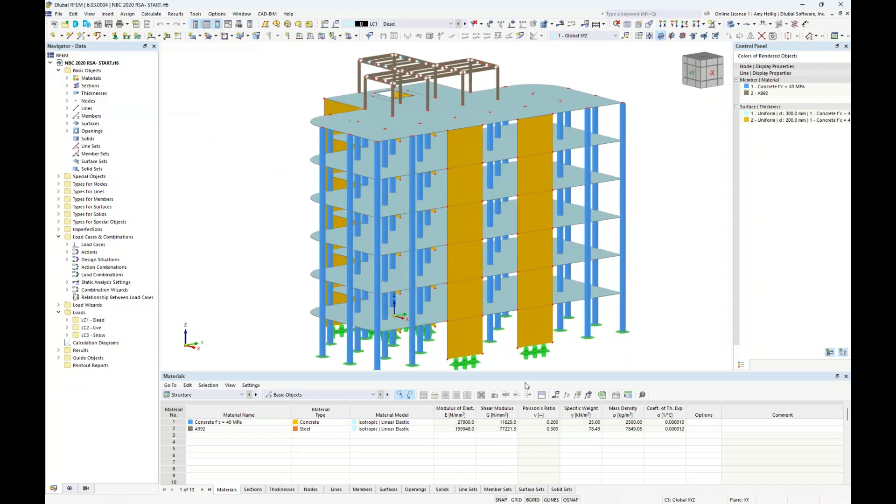
pyautogui.moveTo(536, 376); pyautogui.dragTo(538, 410)
pyautogui.moveTo(649, 164); pyautogui.dragTo(626, 169, button='middle')
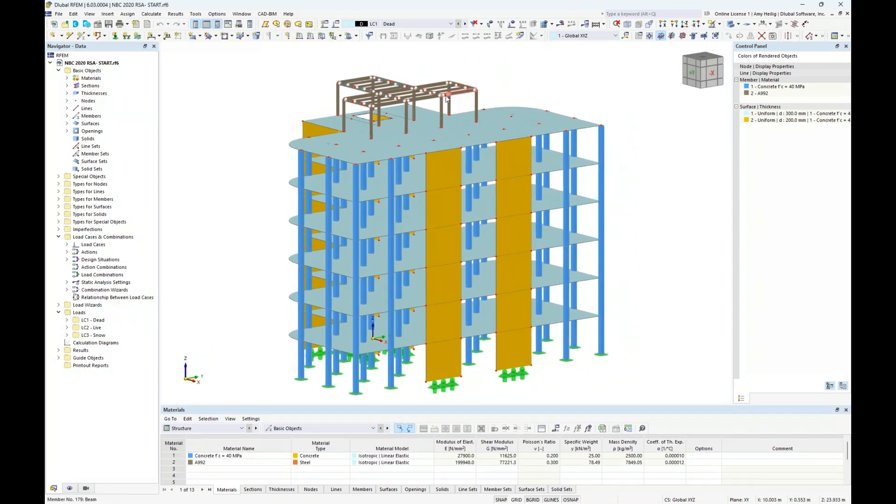
pyautogui.click(438, 24)
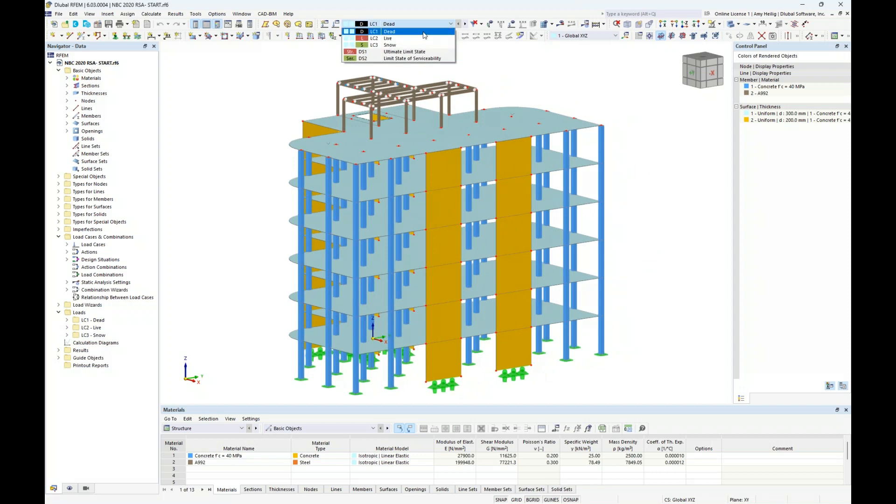
pyautogui.click(423, 31)
pyautogui.click(512, 24)
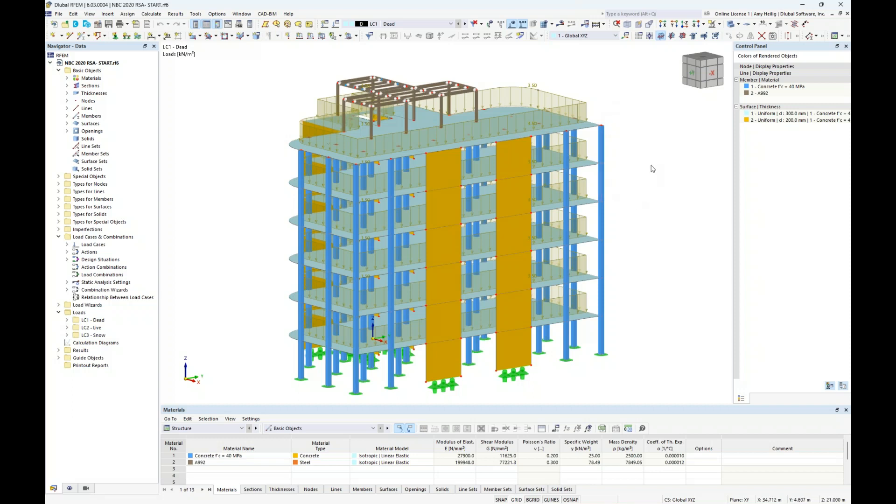
pyautogui.click(465, 23)
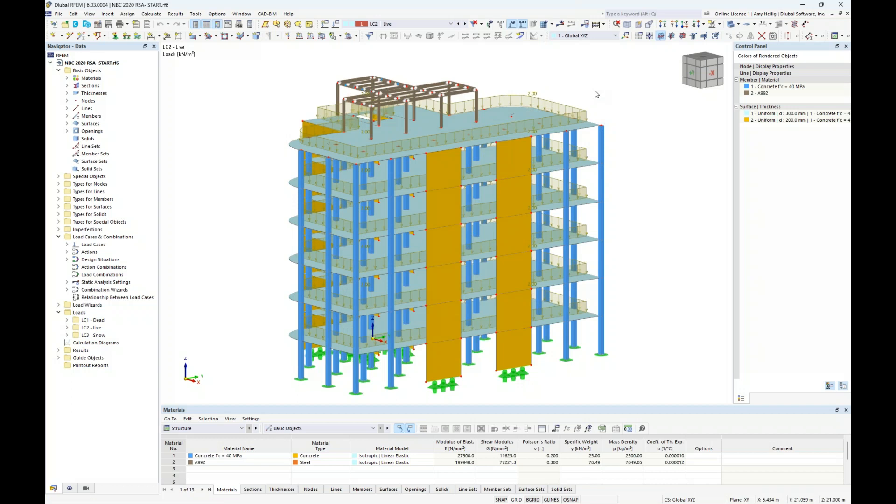
pyautogui.click(465, 23)
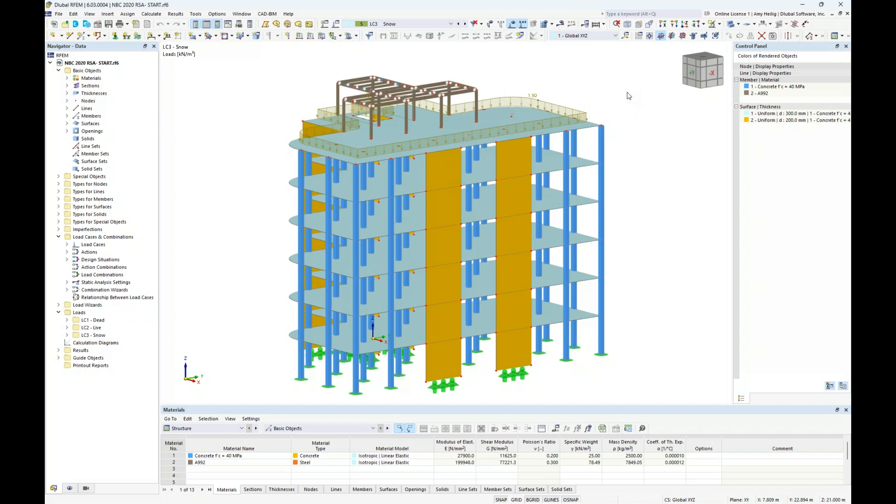
pyautogui.click(512, 24)
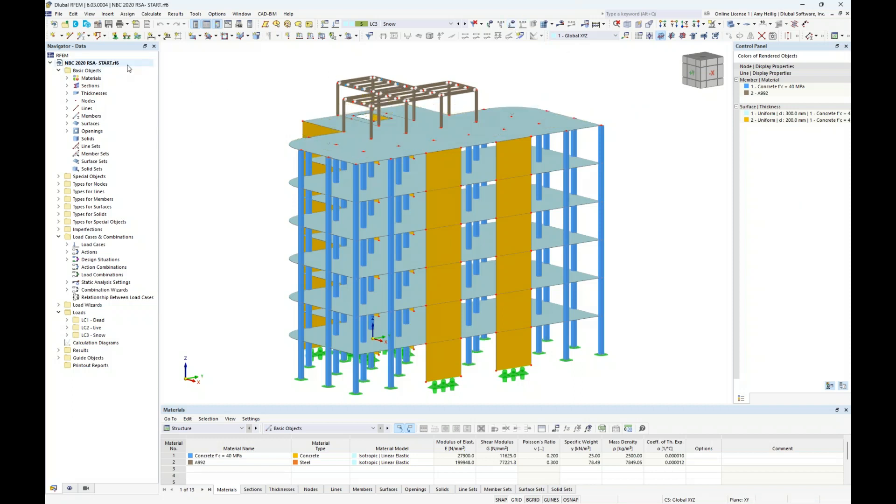
# Open the model's base data and activate the Modal Analysis add-on
pyautogui.rightClick(129, 68)
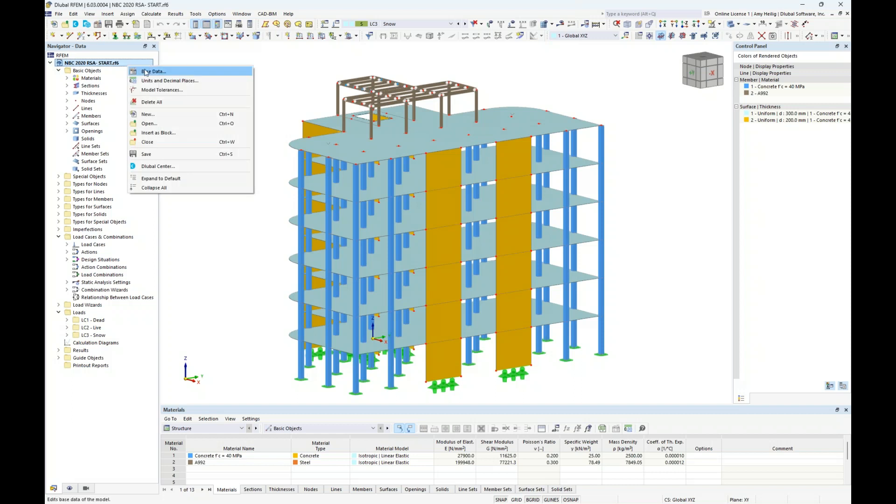
pyautogui.click(148, 71)
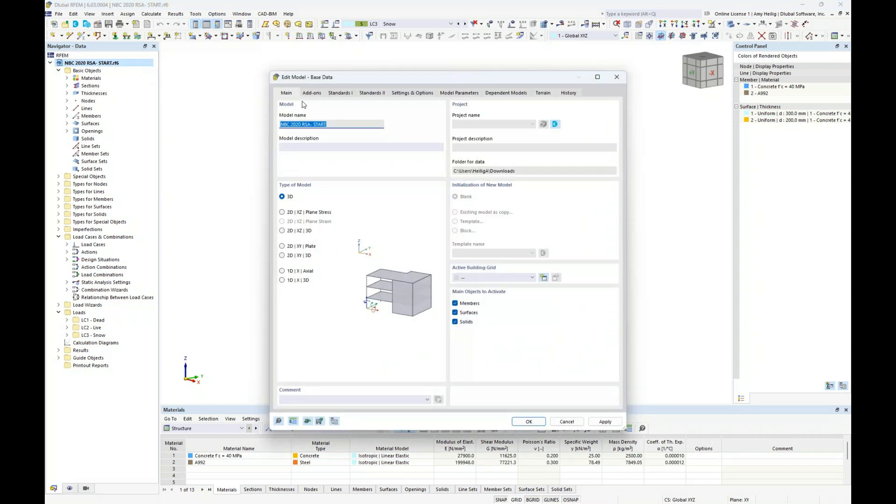
pyautogui.click(340, 129)
pyautogui.click(320, 93)
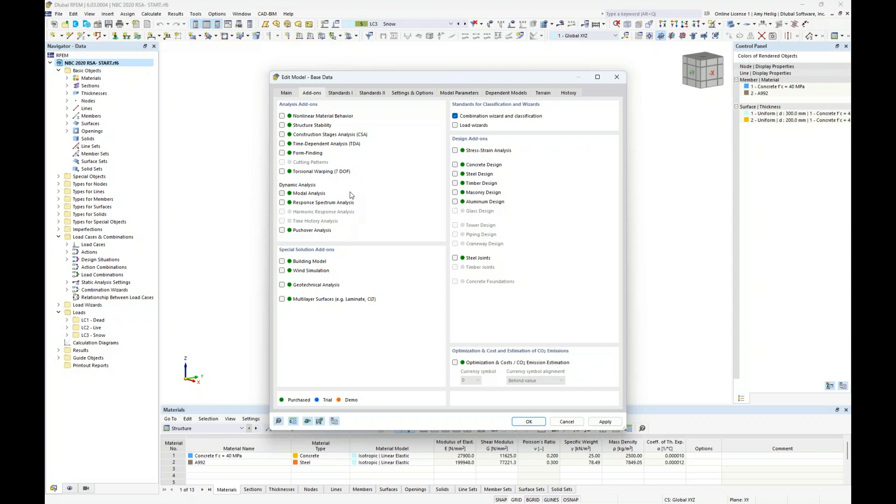
pyautogui.click(282, 193)
# Review the NBC 2020 standards for load case classification and dynamic analysis, and apply the base data changes
pyautogui.click(338, 92)
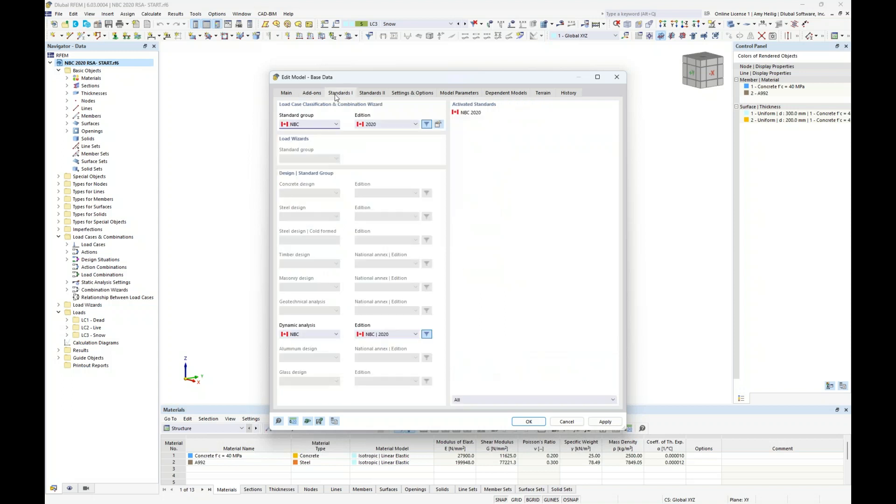
pyautogui.click(336, 125)
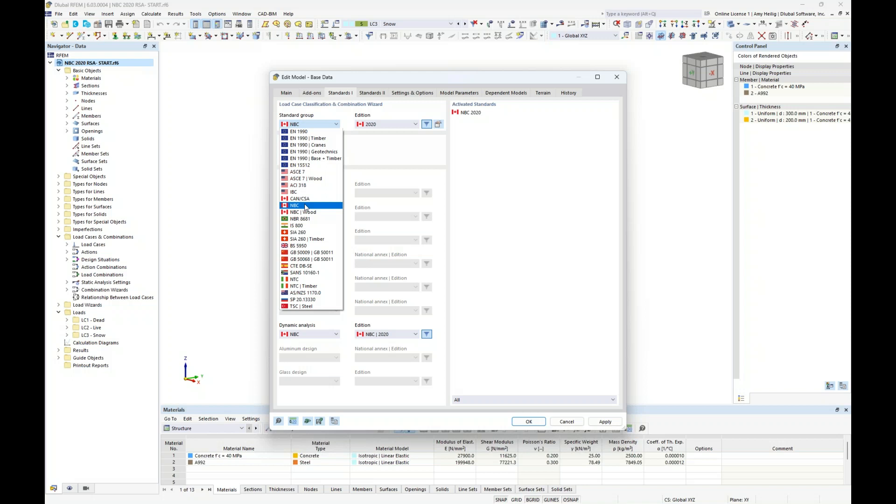
pyautogui.click(367, 167)
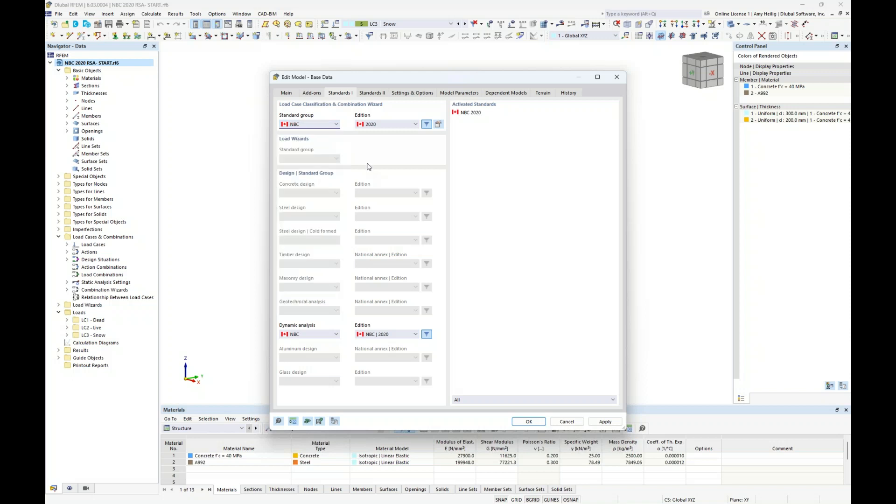
pyautogui.click(326, 336)
pyautogui.click(326, 336)
pyautogui.click(527, 423)
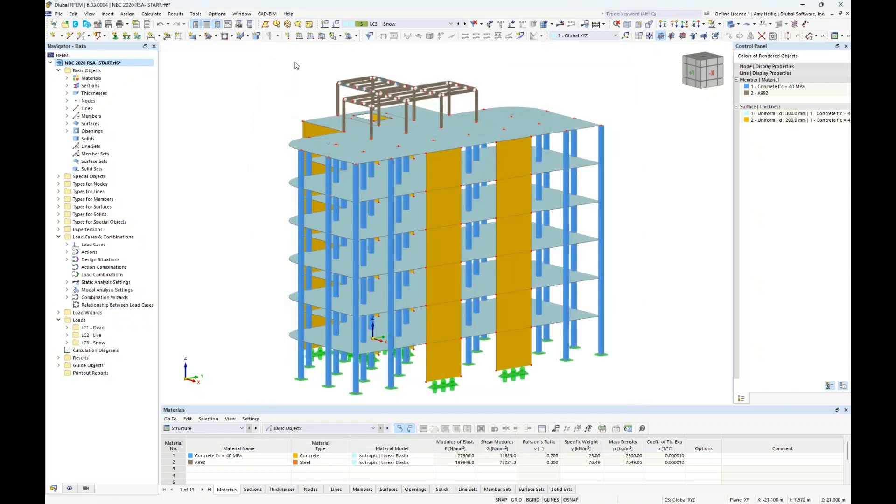
# Create a new load case LC4 named "Modal Analysis" with the Modal Analysis type
pyautogui.click(337, 26)
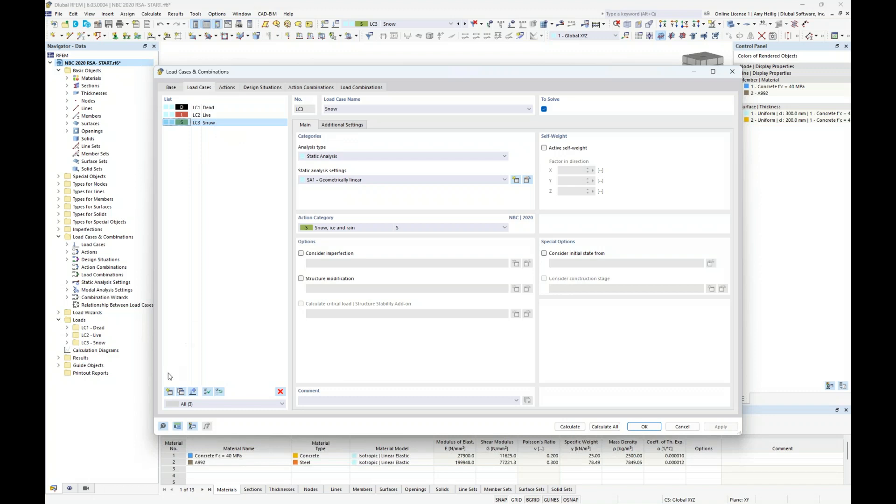
pyautogui.click(168, 392)
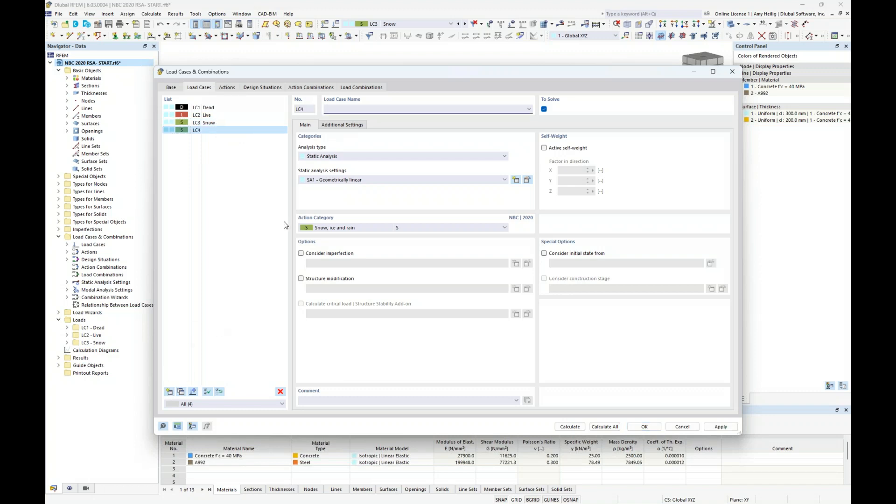
pyautogui.write('Modal Analysis')
pyautogui.click(338, 156)
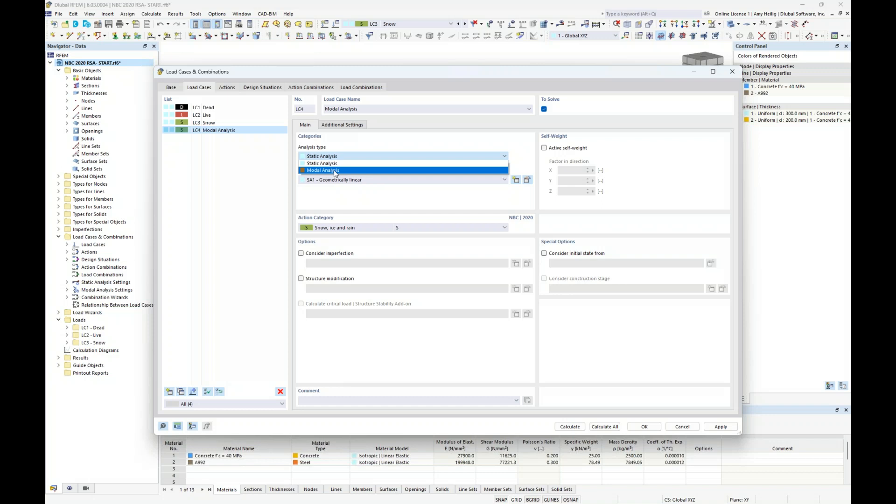
pyautogui.click(335, 171)
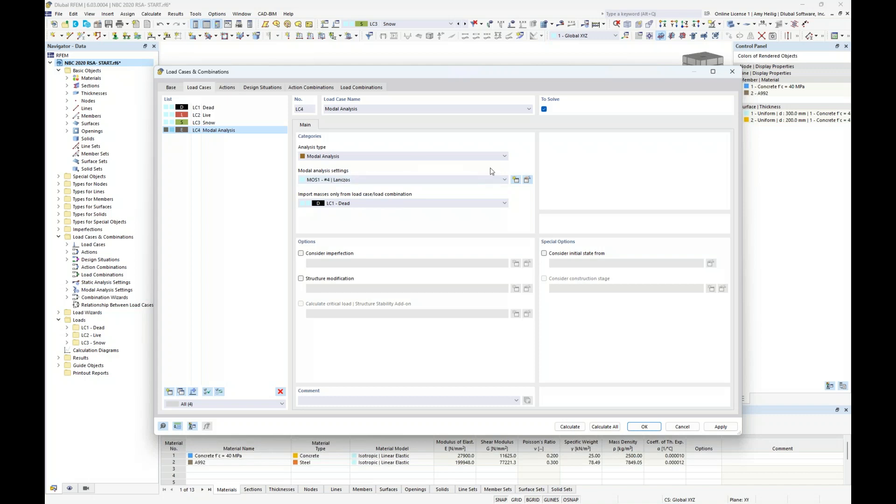
# Open the modal analysis settings MOS1 assigned to LC4 and set the number of modes to 10
pyautogui.click(527, 181)
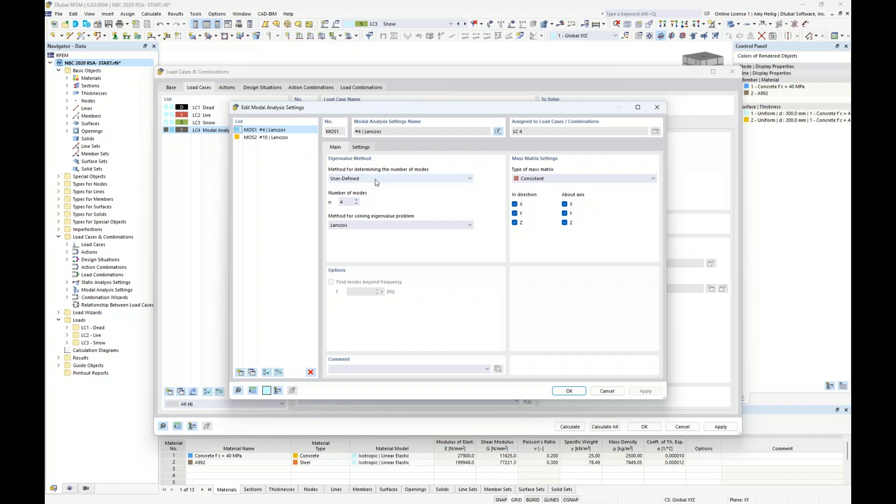
pyautogui.doubleClick(342, 202)
pyautogui.write('10')
# Try the automatic method of reaching a maximum natural frequency for the number of modes, and switch back to User-Defined
pyautogui.click(399, 178)
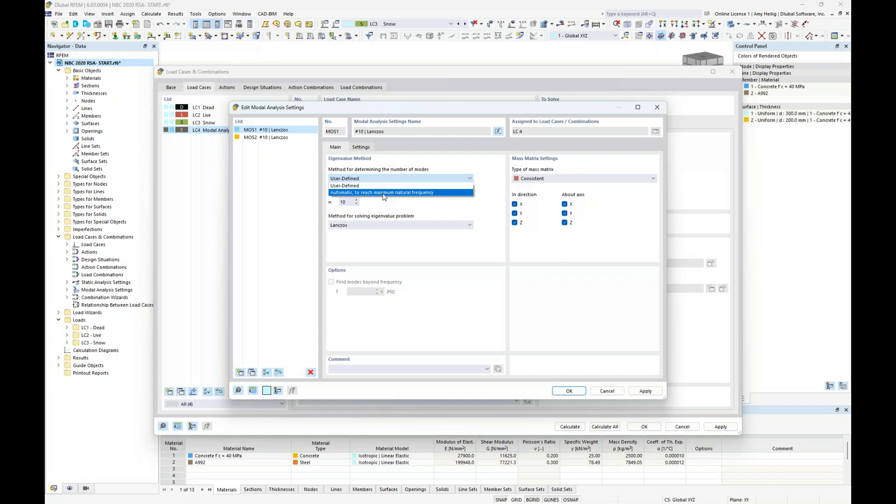
pyautogui.click(383, 193)
pyautogui.press('Tab')
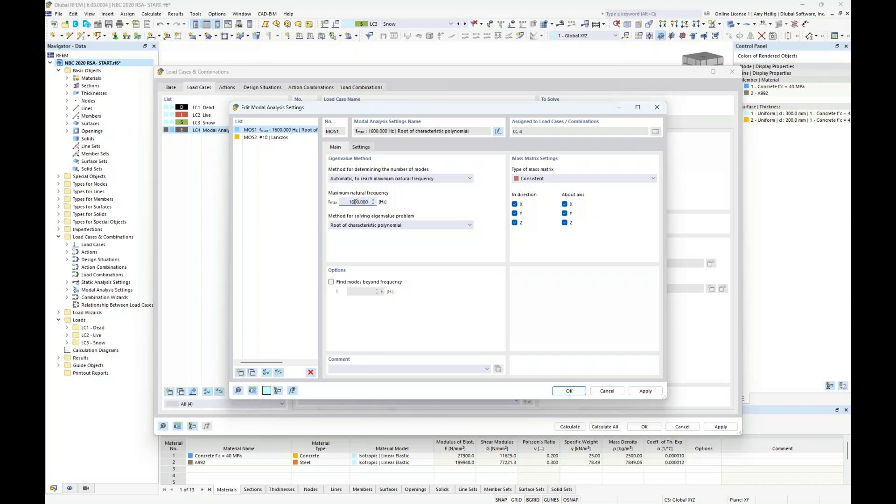
pyautogui.click(381, 179)
pyautogui.click(379, 186)
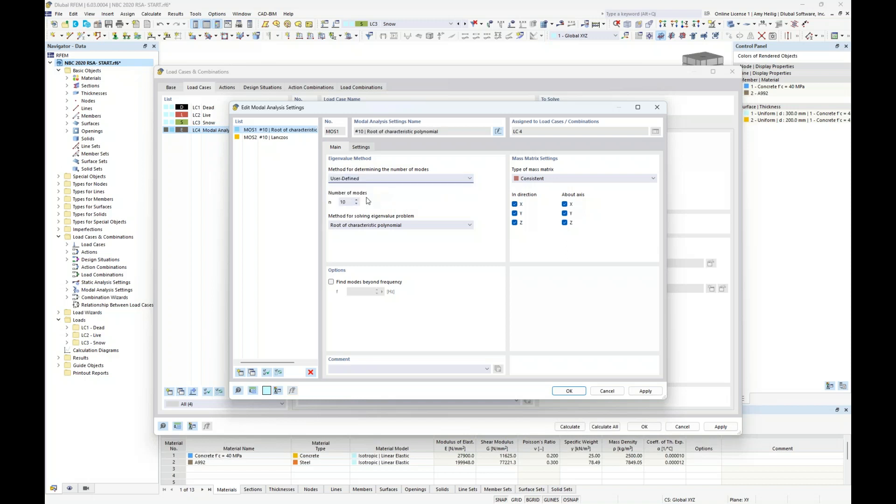
# Set the method for solving the eigenvalue problem in MOS1 to Lanczos
pyautogui.click(367, 226)
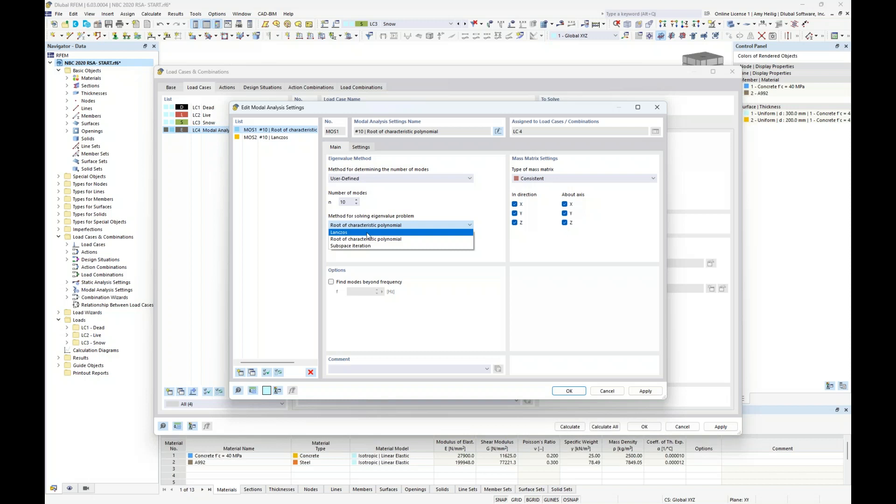
pyautogui.click(410, 232)
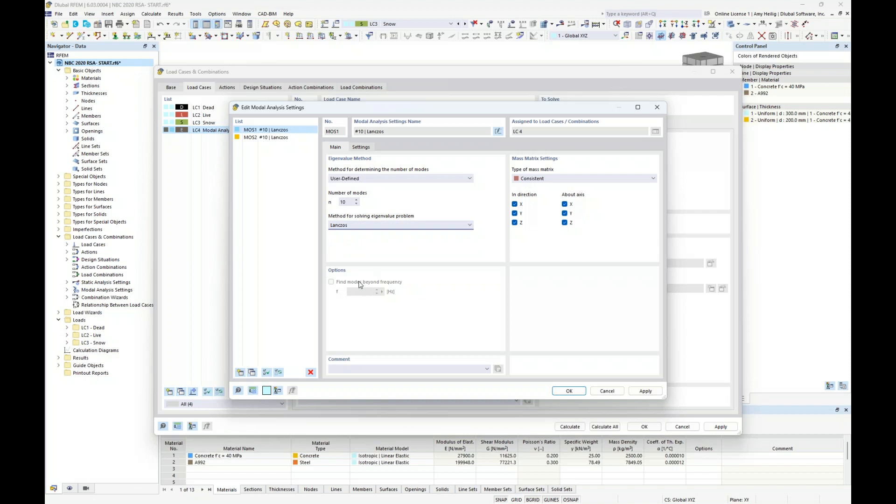
# Try the Root of characteristic polynomial method with finding modes beyond a frequency activated, and switch back to Lanczos
pyautogui.click(376, 226)
pyautogui.click(368, 239)
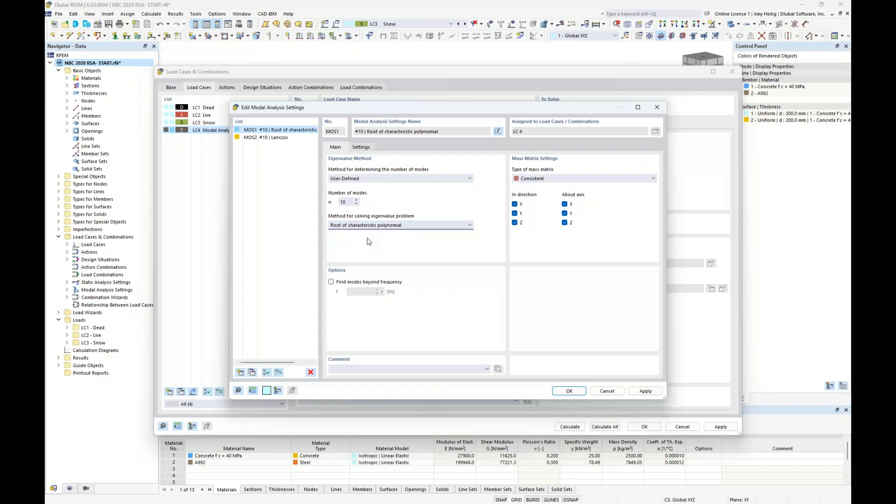
pyautogui.click(331, 282)
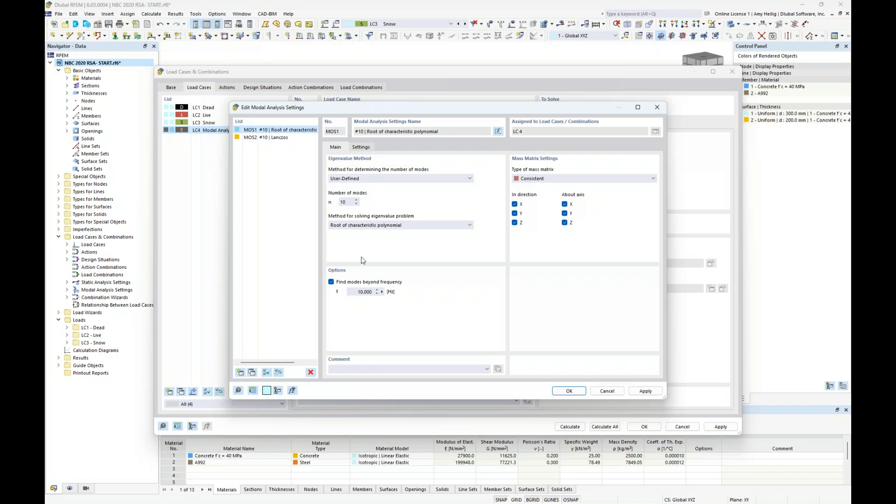
pyautogui.click(358, 225)
pyautogui.click(347, 237)
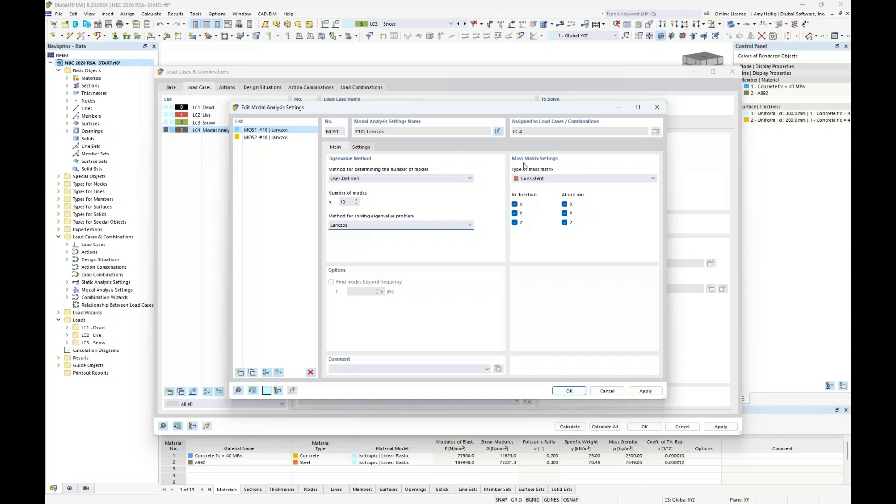
# Keep the Consistent mass matrix, deactivate masses about the X, Y and Z axes and in direction Z, and confirm the modal analysis settings
pyautogui.click(572, 180)
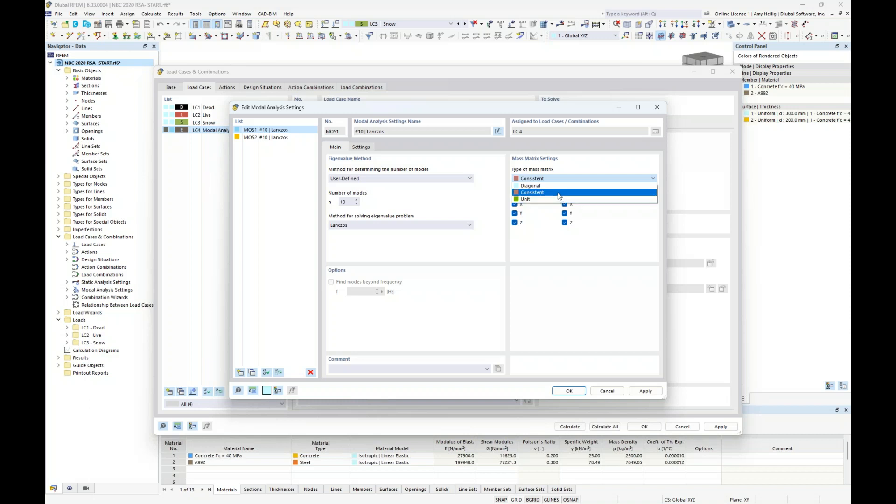
pyautogui.click(559, 192)
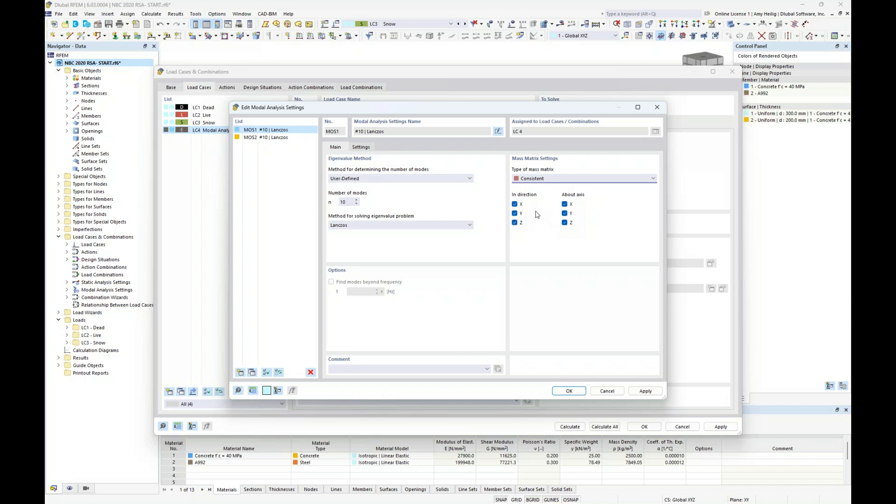
pyautogui.click(565, 222)
pyautogui.click(564, 213)
pyautogui.click(565, 204)
pyautogui.click(515, 223)
pyautogui.click(362, 147)
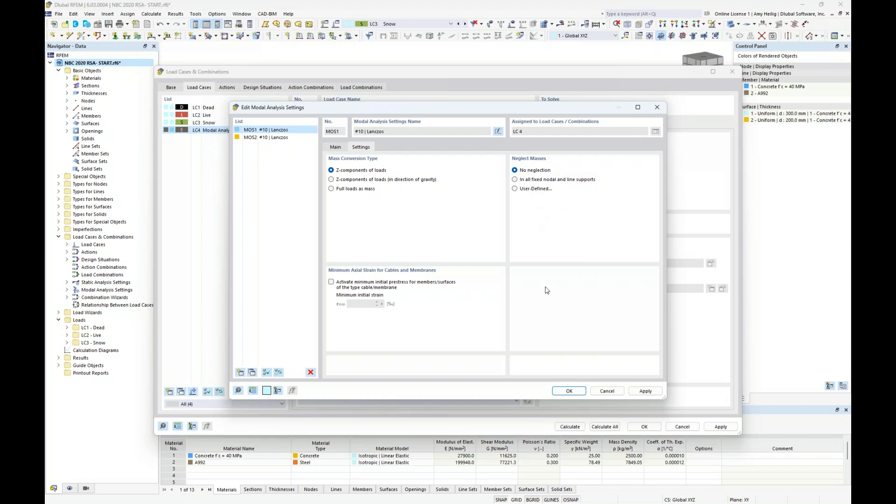
pyautogui.click(564, 394)
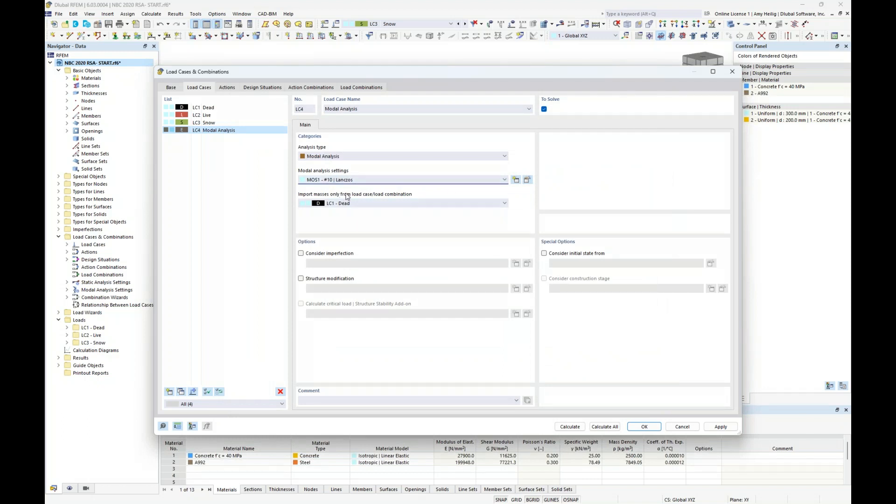
# Create a new design situation DS3 of the type Effective Seismic Weight
pyautogui.click(363, 202)
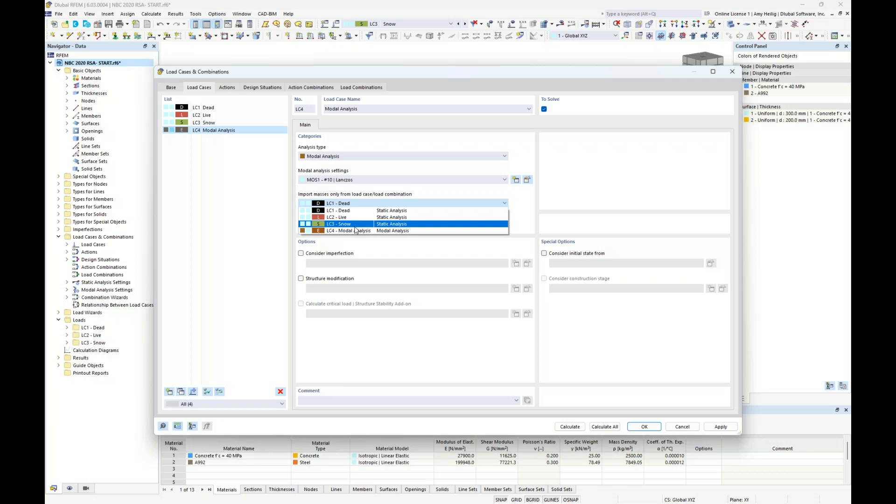
pyautogui.click(262, 88)
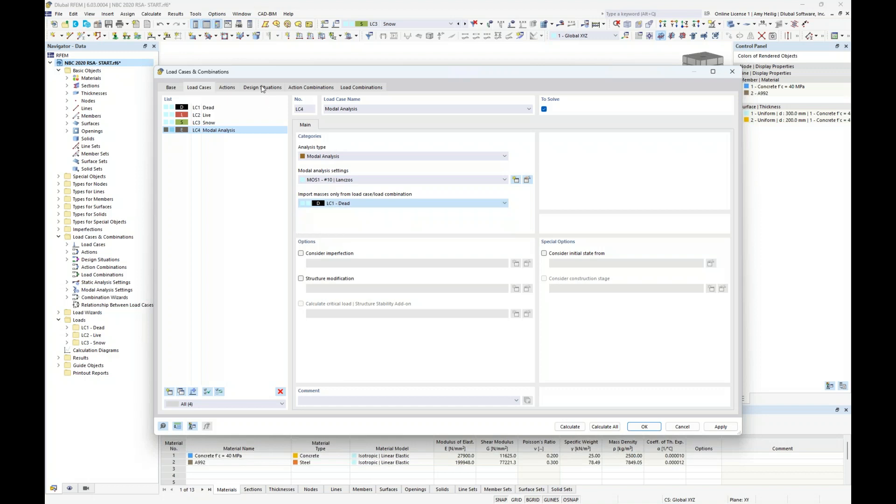
pyautogui.click(263, 88)
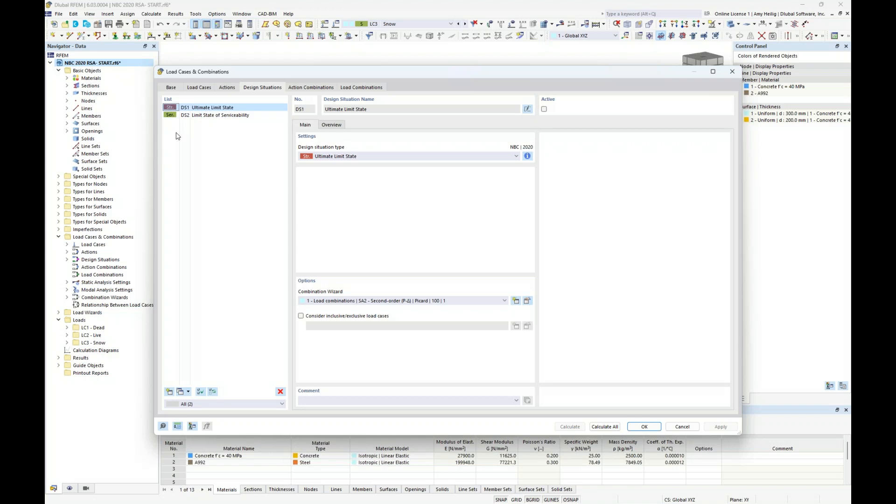
pyautogui.click(169, 391)
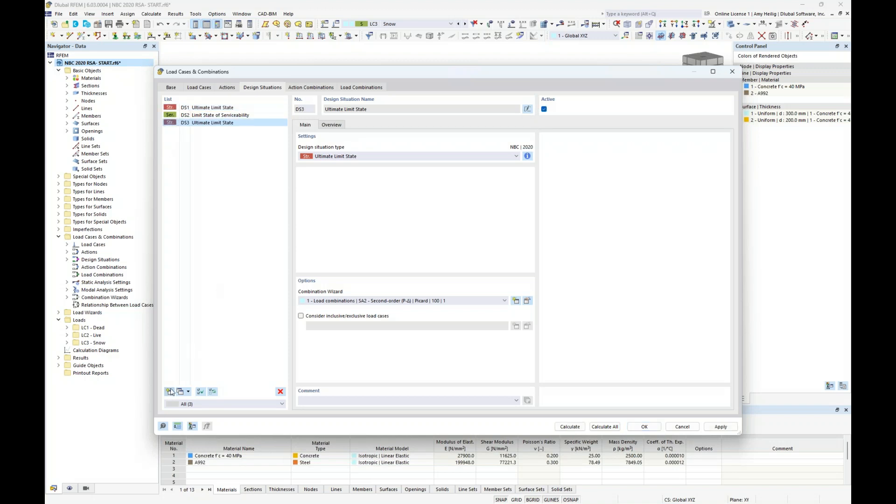
pyautogui.click(381, 158)
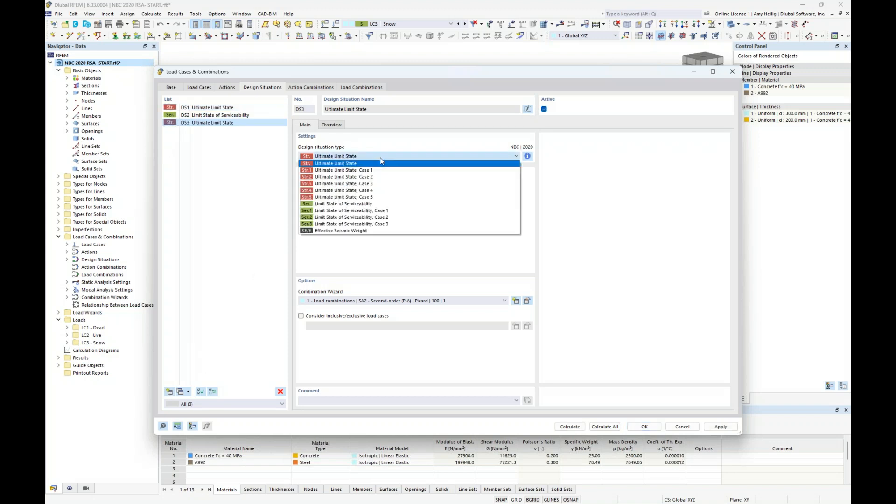
pyautogui.click(370, 231)
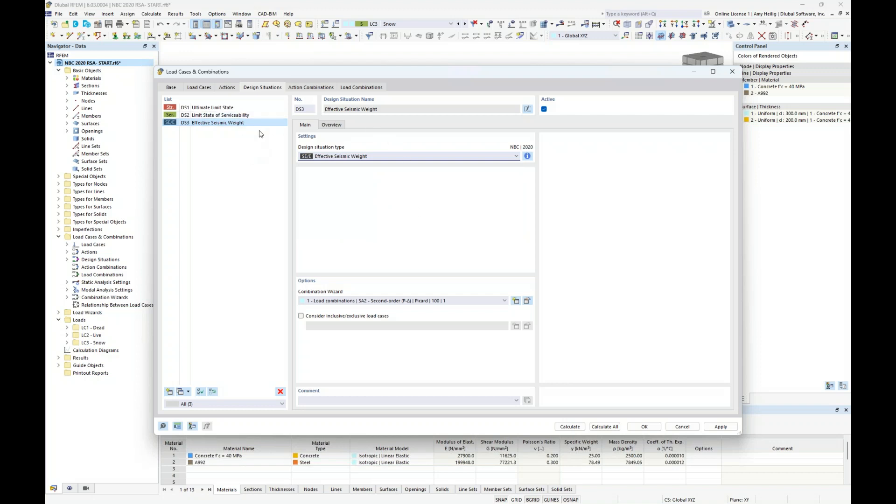
# Review the load case assignment of combination CO1 and the combination wizard options of the LC1 Dead load case
pyautogui.click(356, 89)
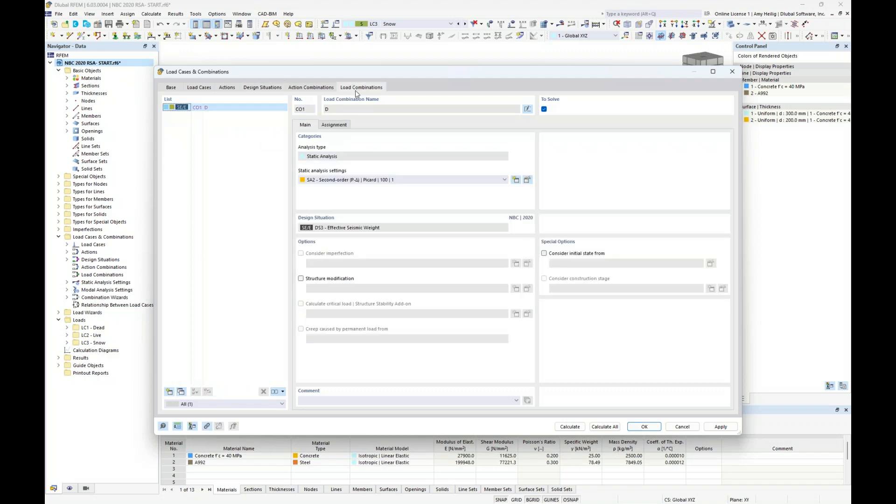
pyautogui.click(332, 126)
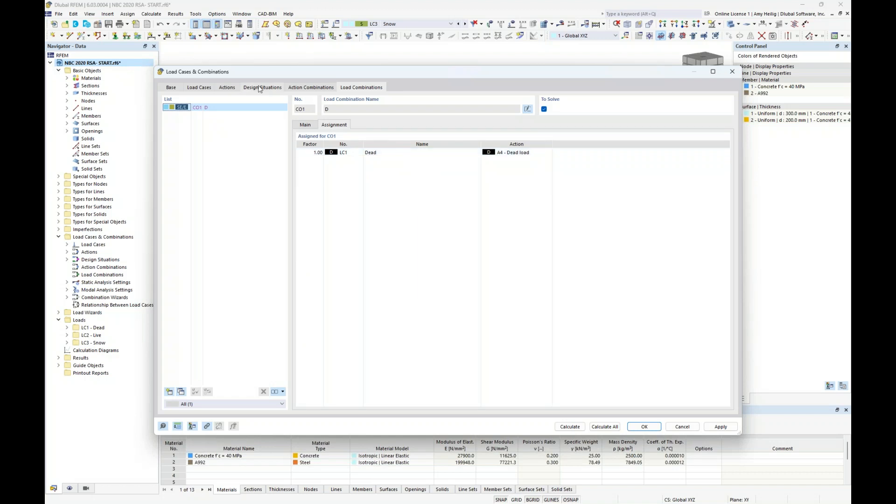
pyautogui.click(204, 88)
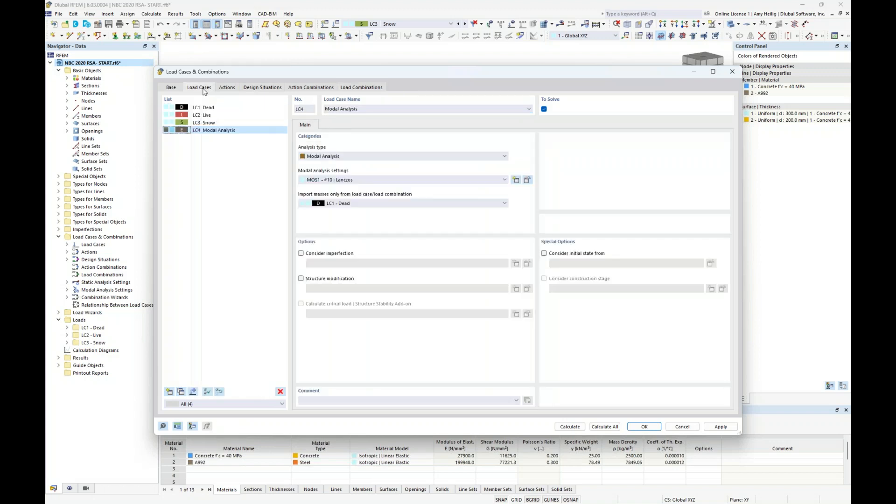
pyautogui.click(214, 108)
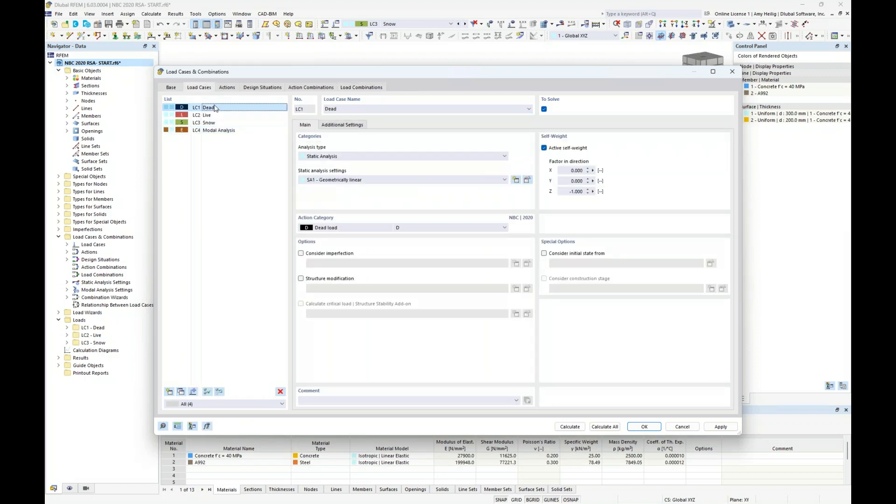
pyautogui.click(337, 126)
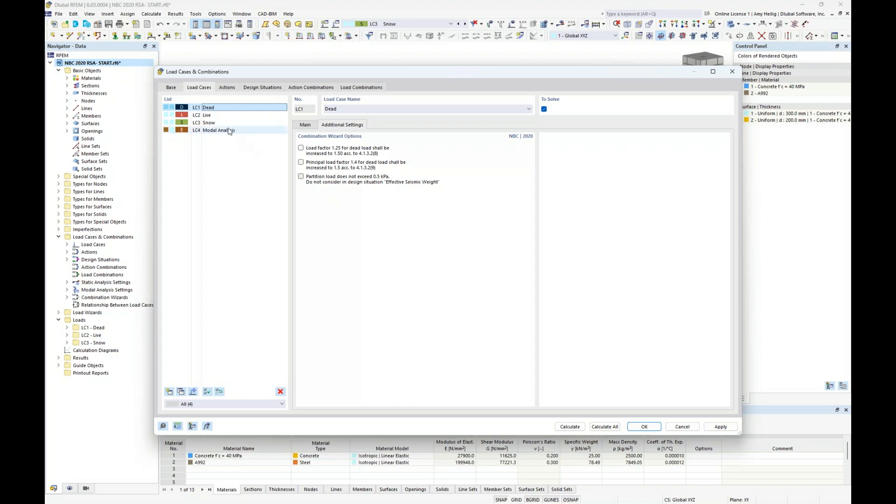
# Include the LC2 Live and LC3 Snow load cases in the Effective Seismic Weight design situation and check the factors assigned in CO1
pyautogui.click(220, 117)
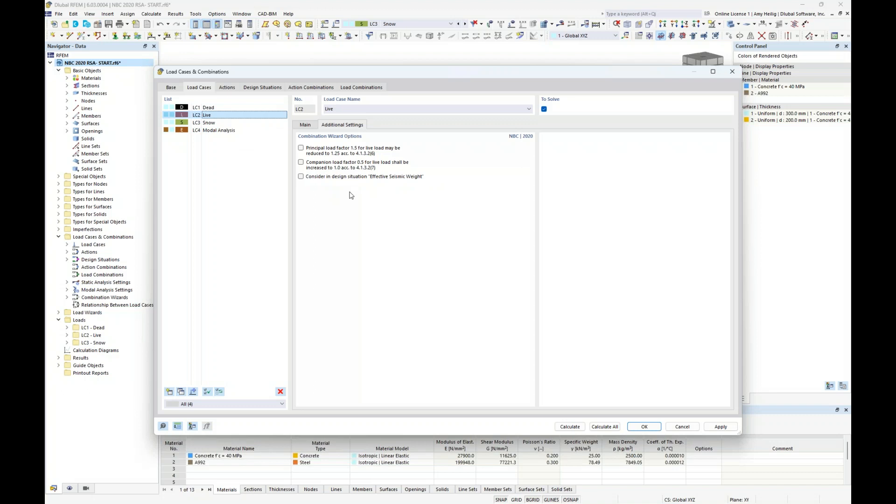
pyautogui.click(301, 176)
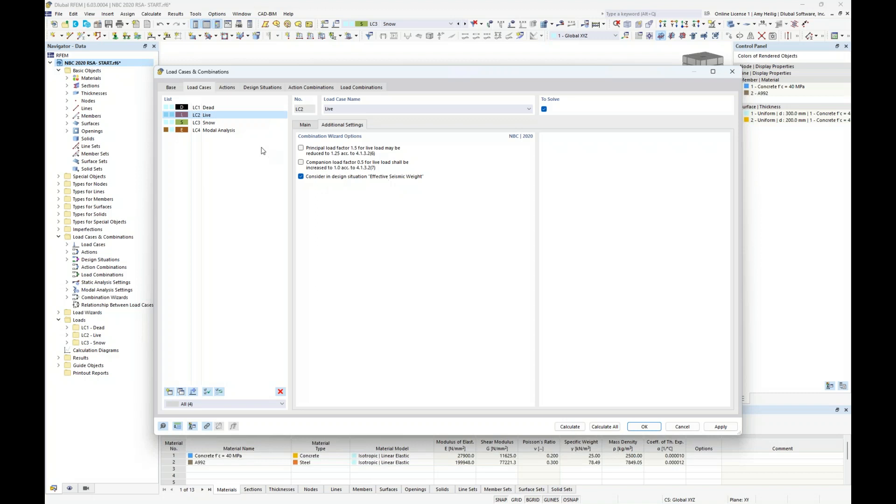
pyautogui.click(212, 122)
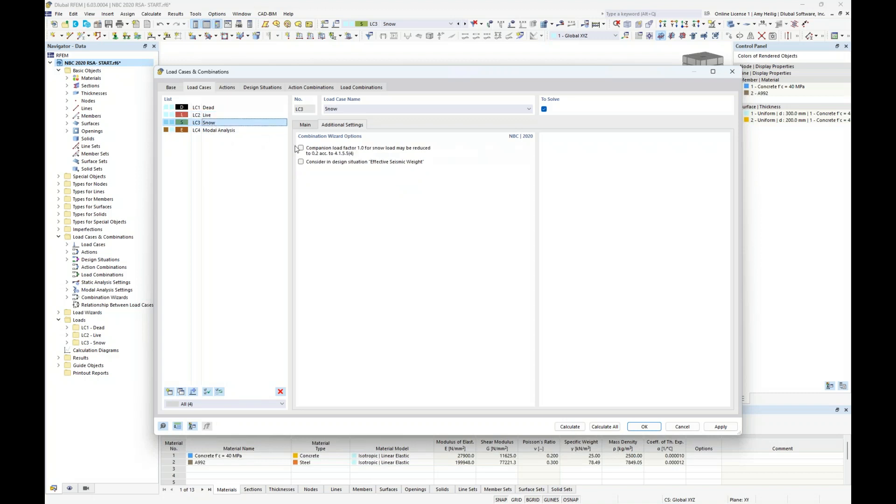
pyautogui.click(301, 161)
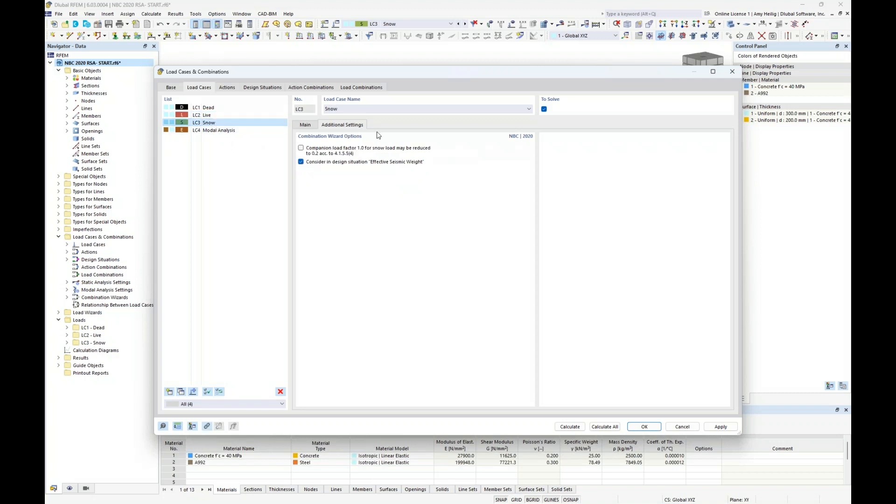
pyautogui.click(375, 90)
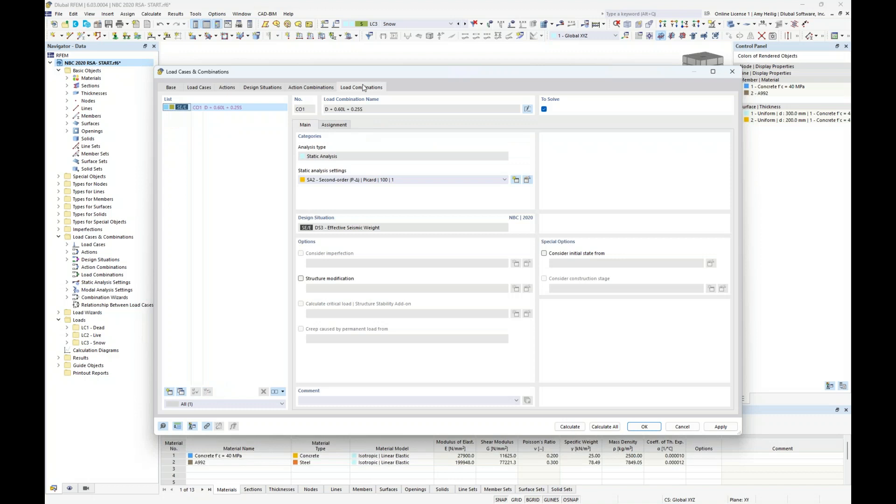
pyautogui.click(343, 126)
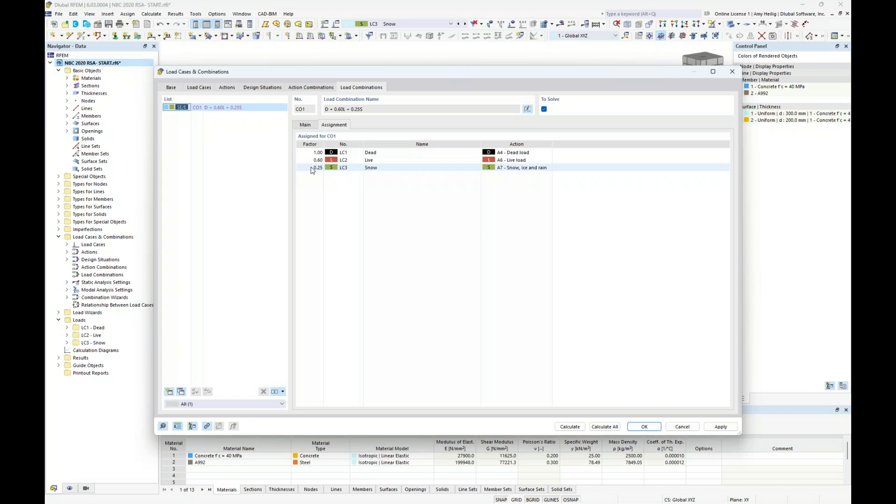
# Import the masses for LC4 Modal Analysis from load combination CO1 and calculate the load case
pyautogui.click(199, 87)
pyautogui.click(233, 130)
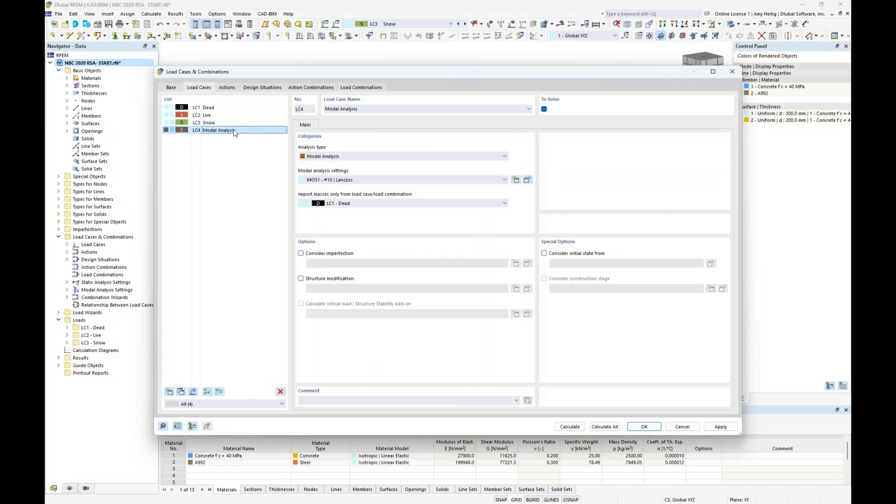
pyautogui.click(353, 204)
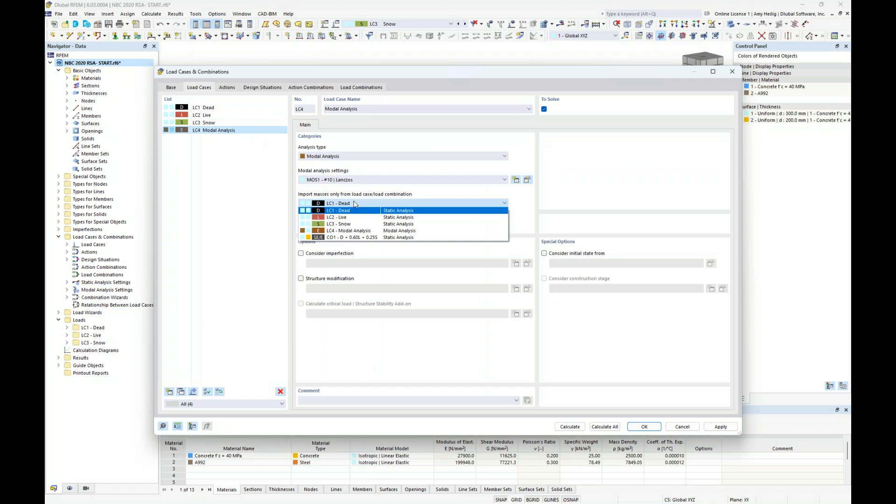
pyautogui.click(348, 238)
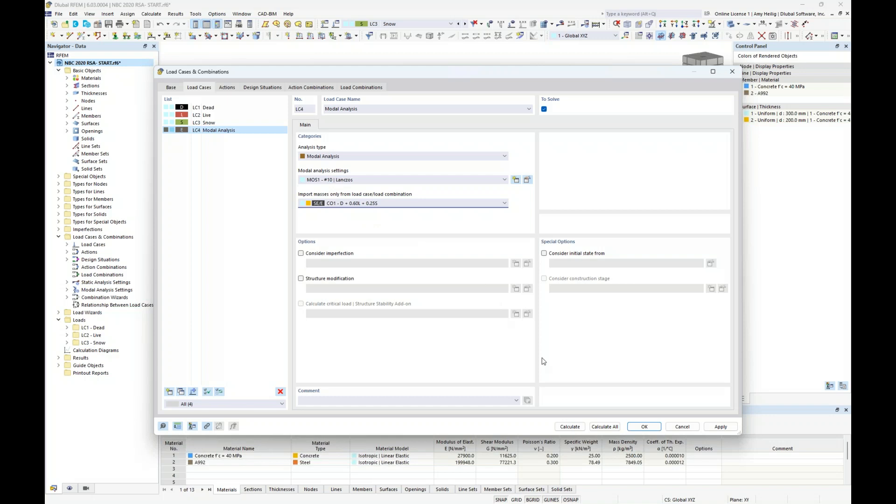
pyautogui.click(568, 427)
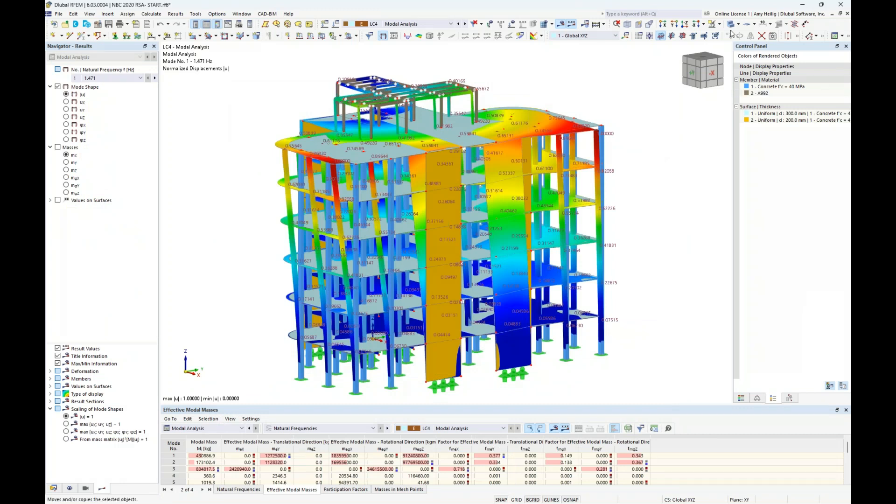
# Switch the model to a transparent display and view the results of mode shapes 2 and 3
pyautogui.click(731, 24)
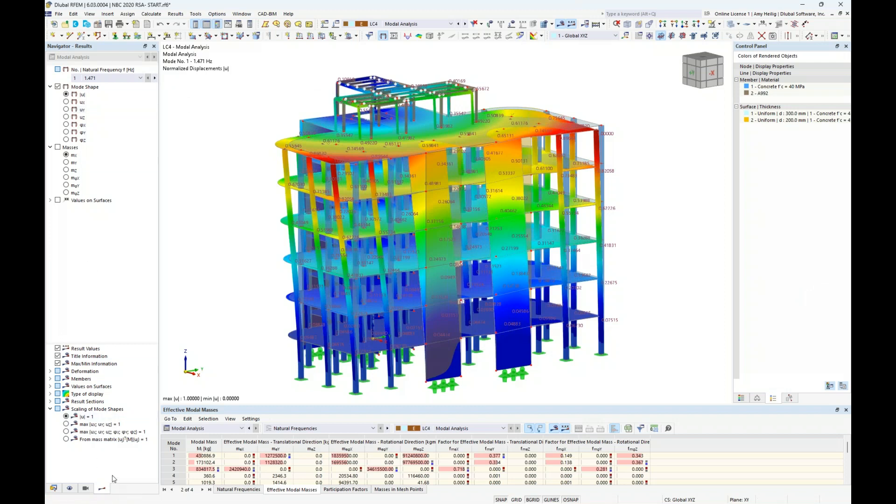
pyautogui.click(140, 79)
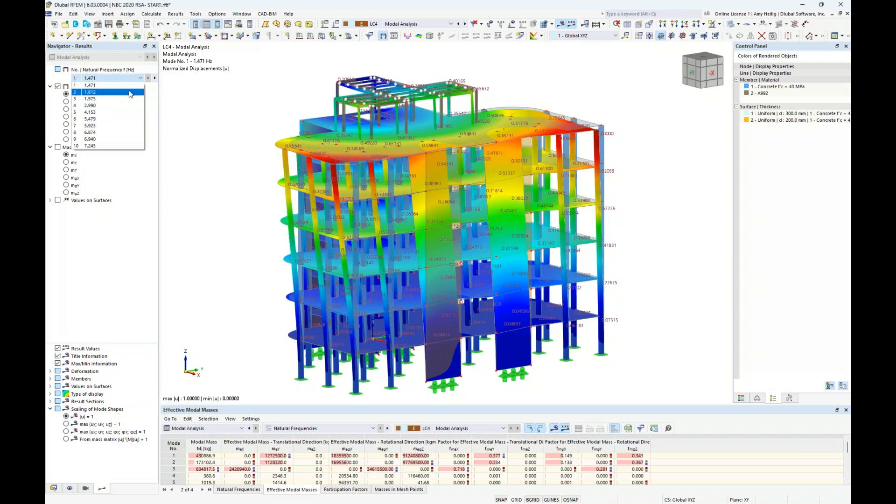
pyautogui.click(130, 92)
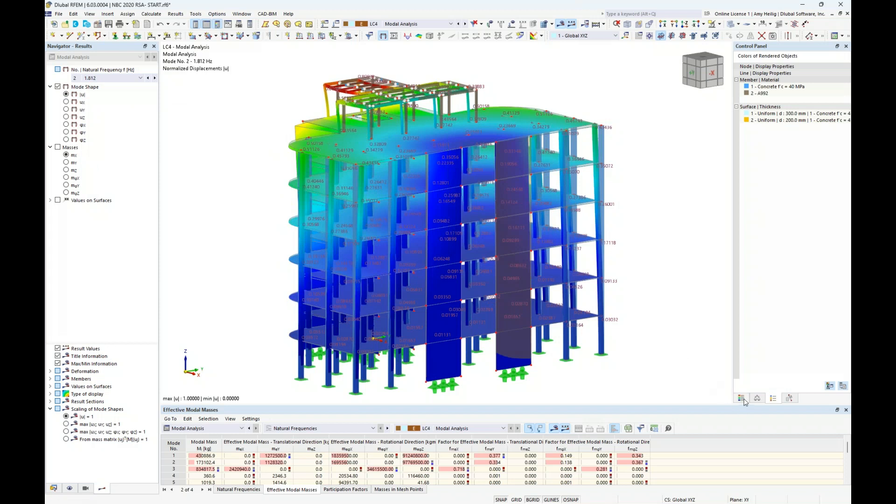
pyautogui.click(155, 79)
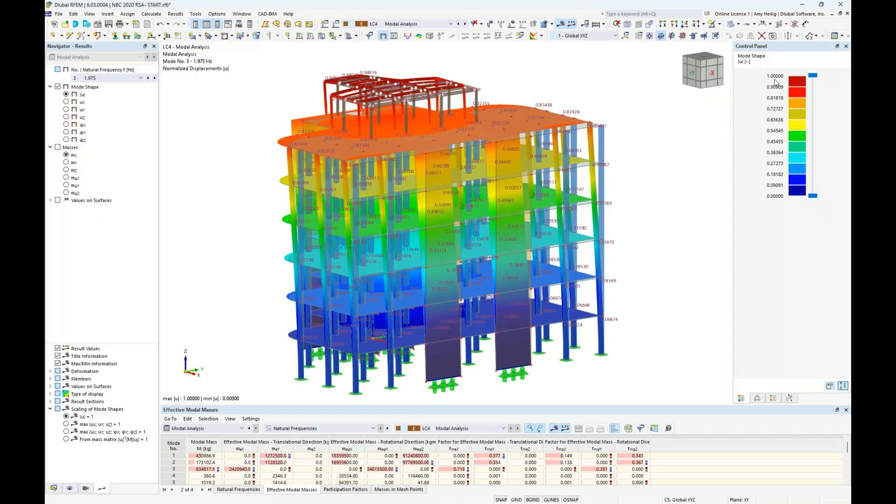
# Scale the mode shapes so that the maximum of the displacements and rotations in X, Y and Z equals 1
pyautogui.click(65, 432)
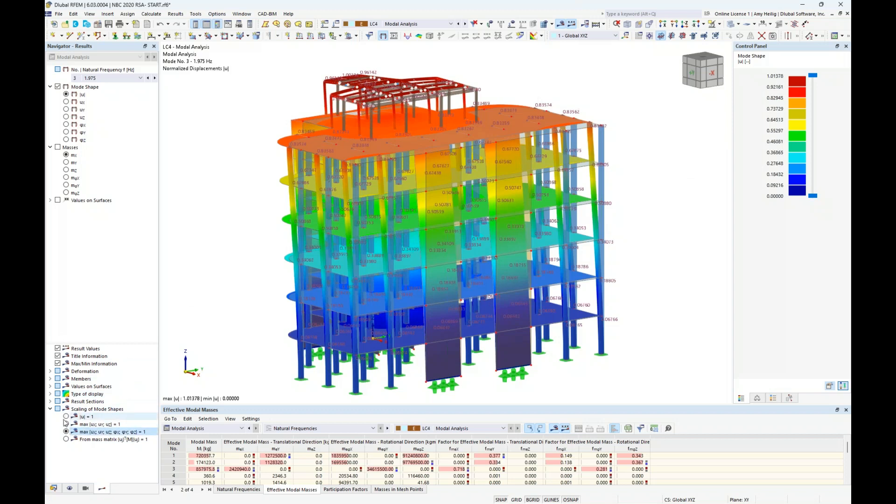
# Change the scaling of the mode shapes to |u| = 1
pyautogui.click(66, 417)
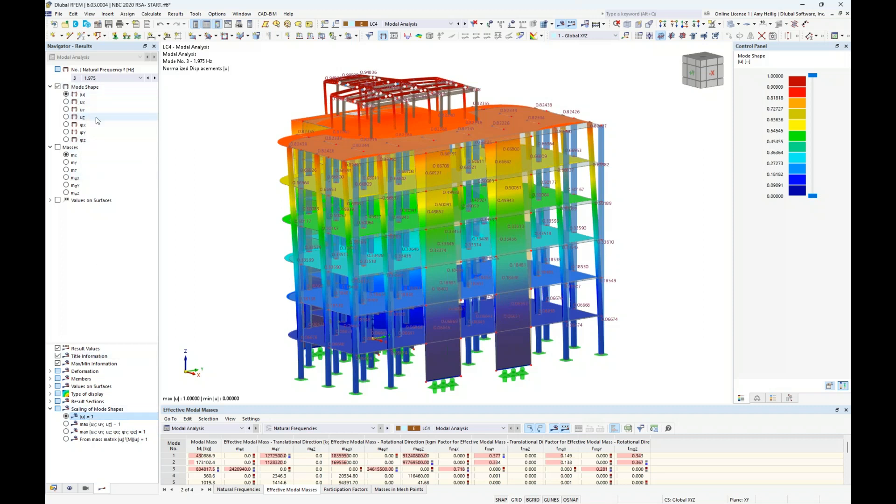
# Display the translational masses in X on the wireframe model and examine the mass points on the slabs and columns up close
pyautogui.click(57, 148)
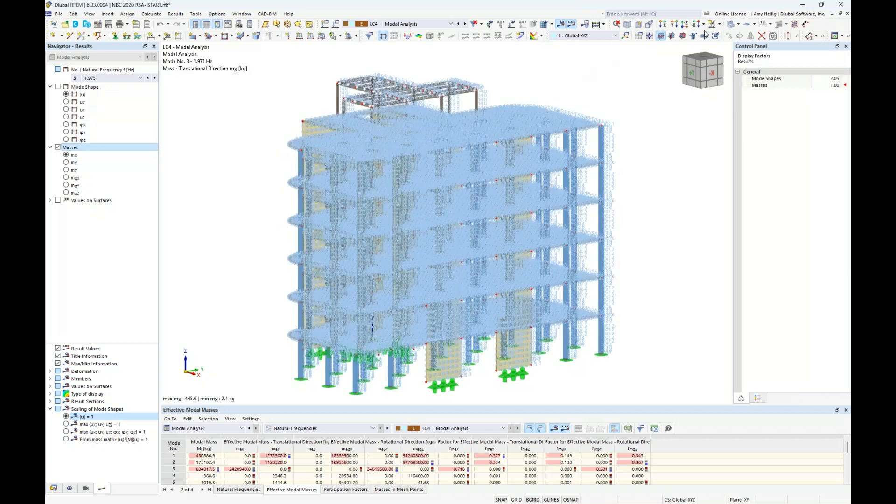
pyautogui.click(729, 27)
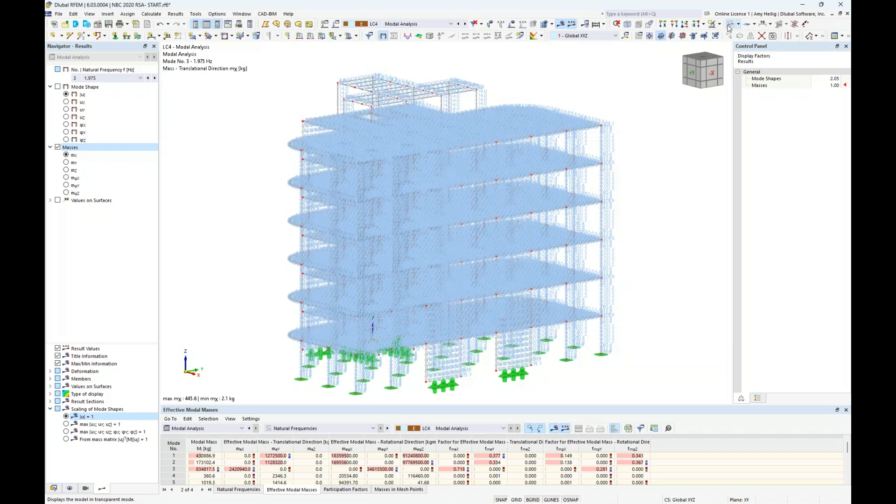
pyautogui.scroll(3, 607, 154)
pyautogui.scroll(5, 607, 155)
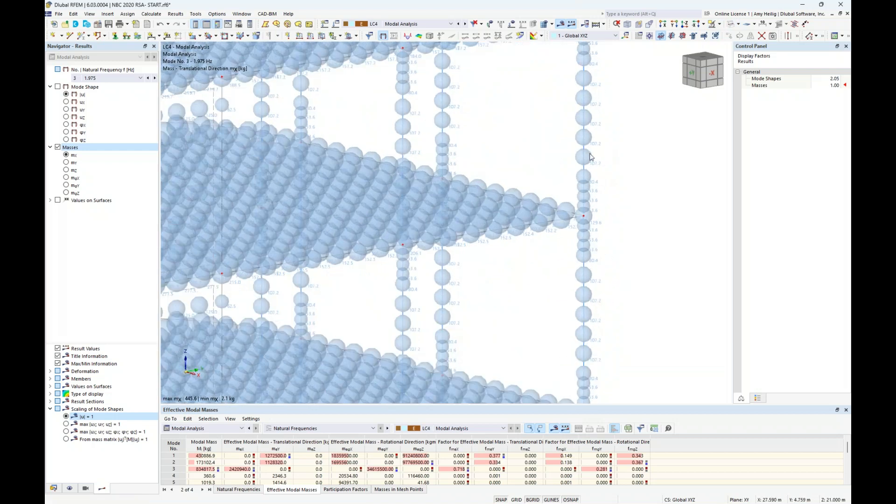
pyautogui.moveTo(610, 174); pyautogui.dragTo(596, 230, button='middle')
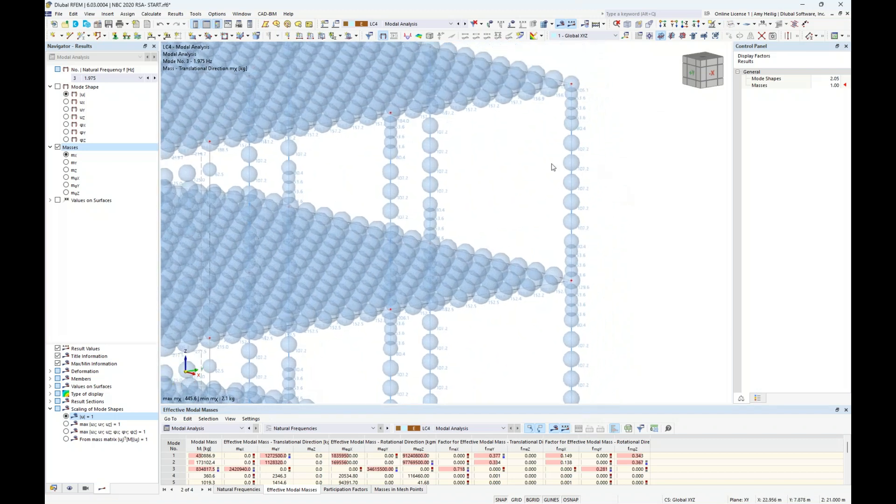
pyautogui.moveTo(523, 195); pyautogui.dragTo(606, 211, button='middle')
pyautogui.scroll(-6, 448, 196)
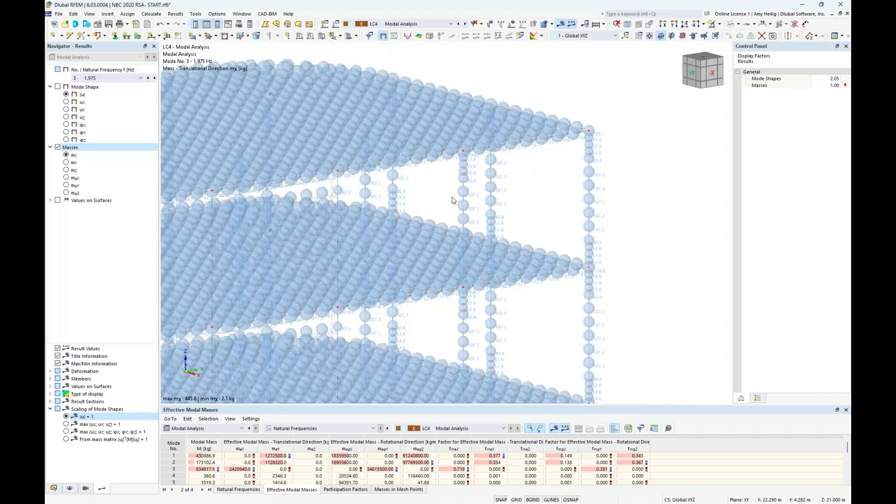
pyautogui.moveTo(447, 222); pyautogui.dragTo(545, 165, button='middle')
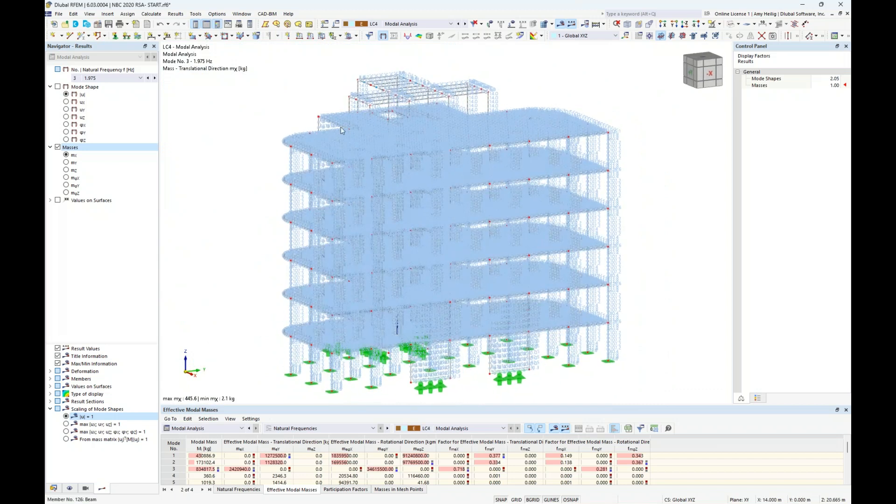
# Show the mode shape results again and enlarge the results table below the model
pyautogui.click(58, 87)
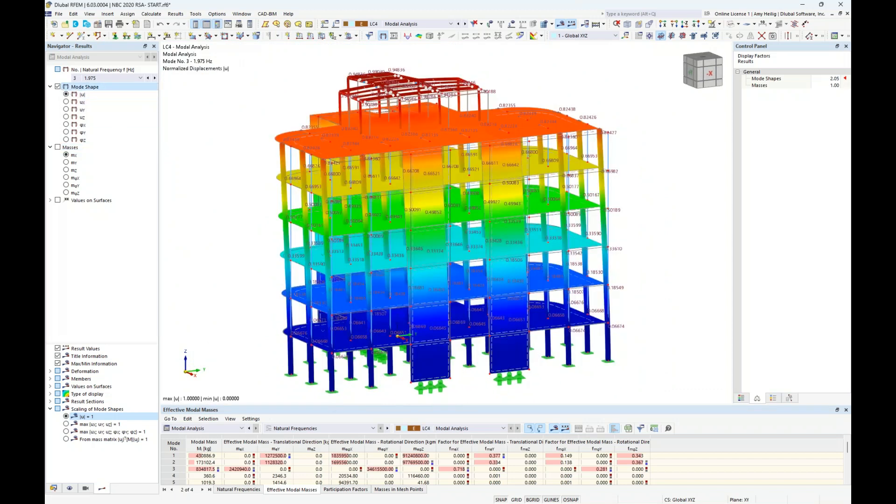
pyautogui.moveTo(333, 405); pyautogui.dragTo(345, 316)
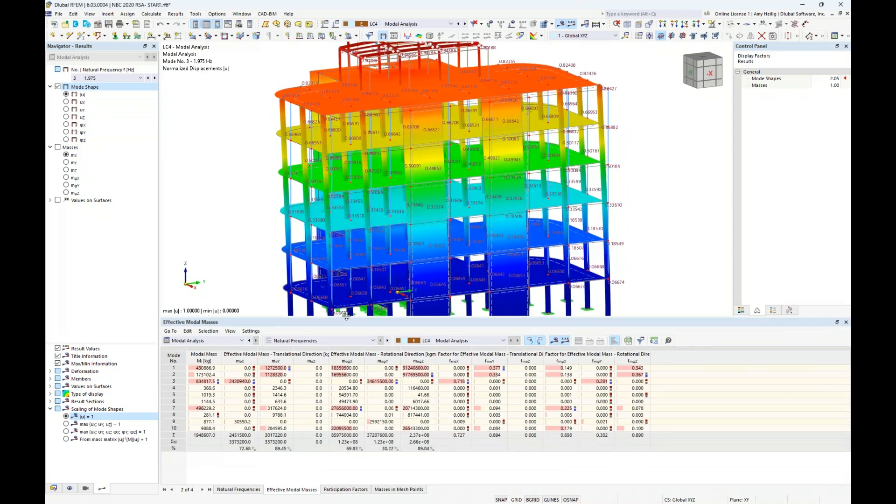
pyautogui.scroll(-1, 253, 204)
pyautogui.moveTo(249, 221); pyautogui.dragTo(290, 194, button='middle')
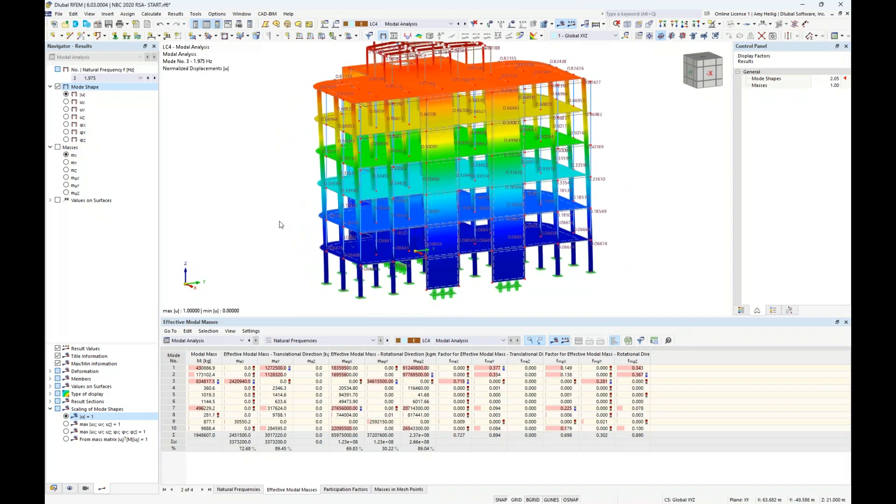
# Open the Natural Frequencies table of the modal analysis and review the natural periods of modes 1, 2 and 3
pyautogui.click(201, 341)
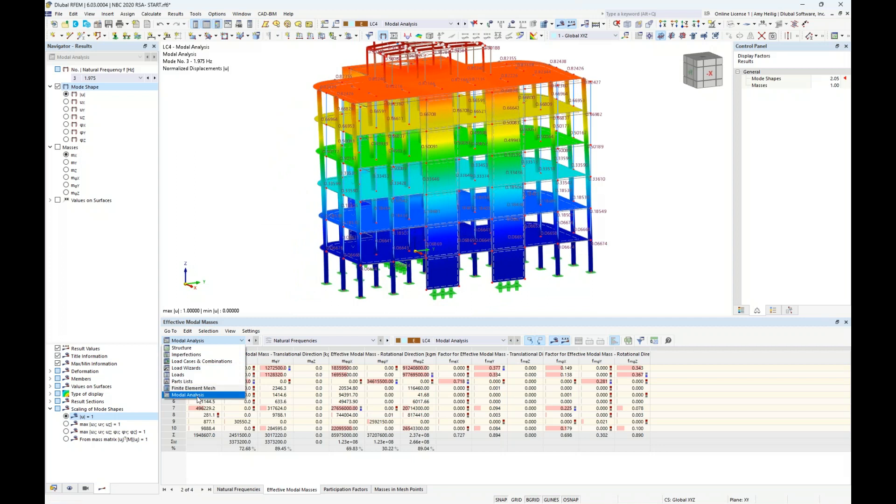
pyautogui.click(246, 475)
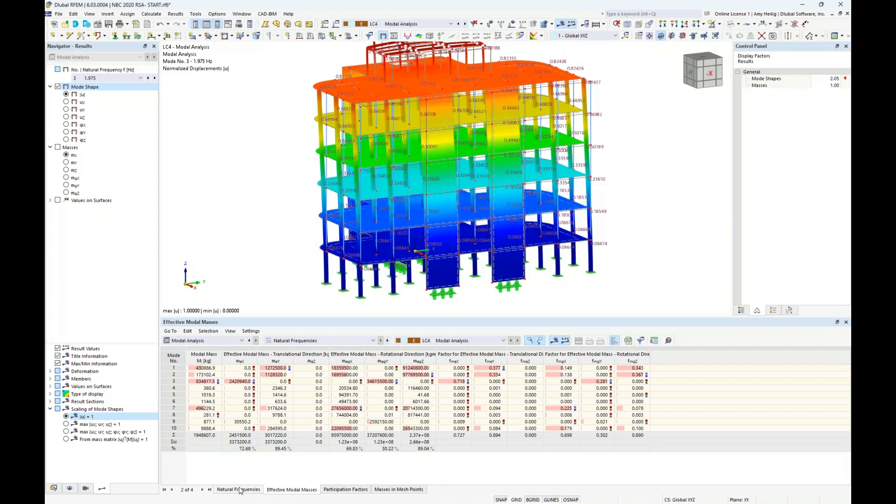
pyautogui.click(239, 489)
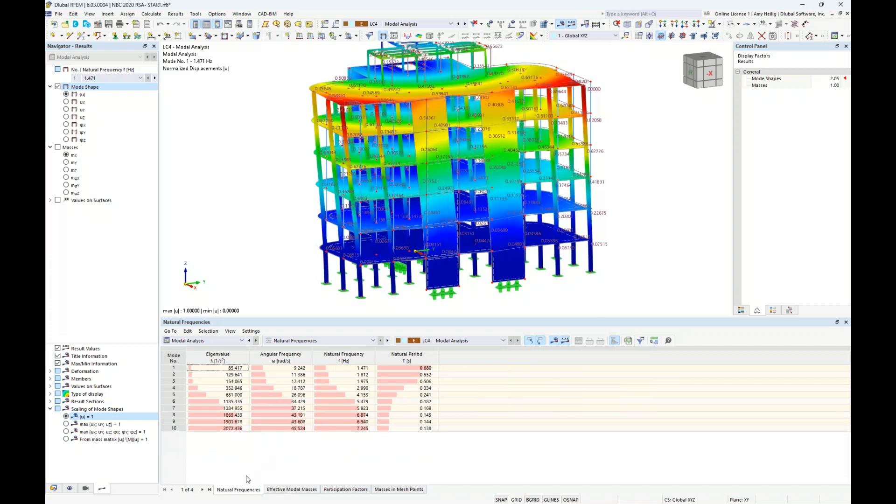
pyautogui.click(224, 368)
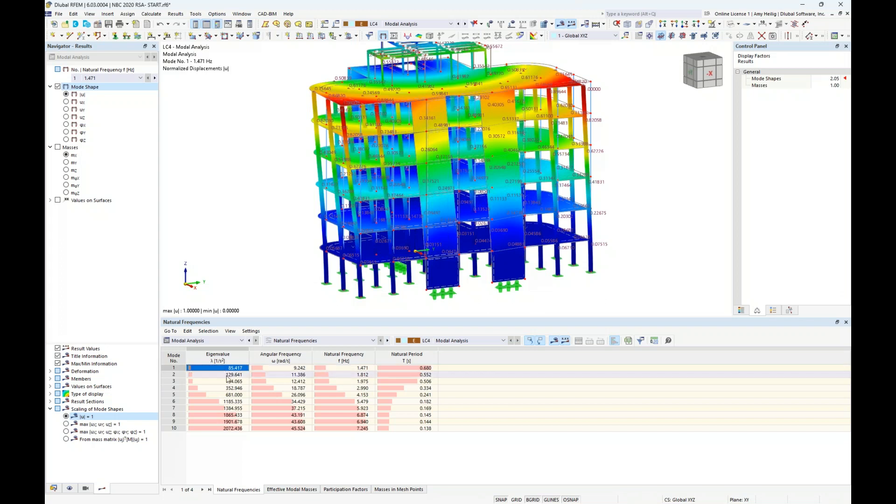
pyautogui.click(227, 376)
pyautogui.click(228, 381)
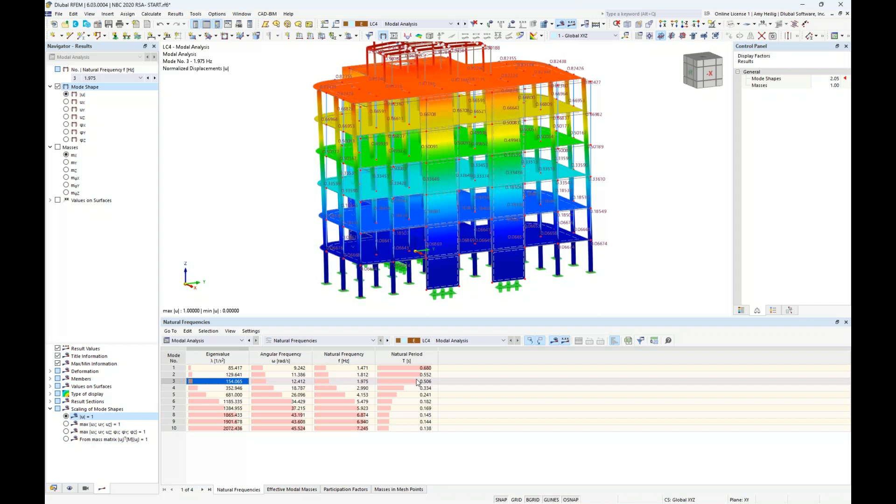
# Review the effective modal masses of mode 1 in the Y direction and mode 3 in the X direction
pyautogui.click(297, 489)
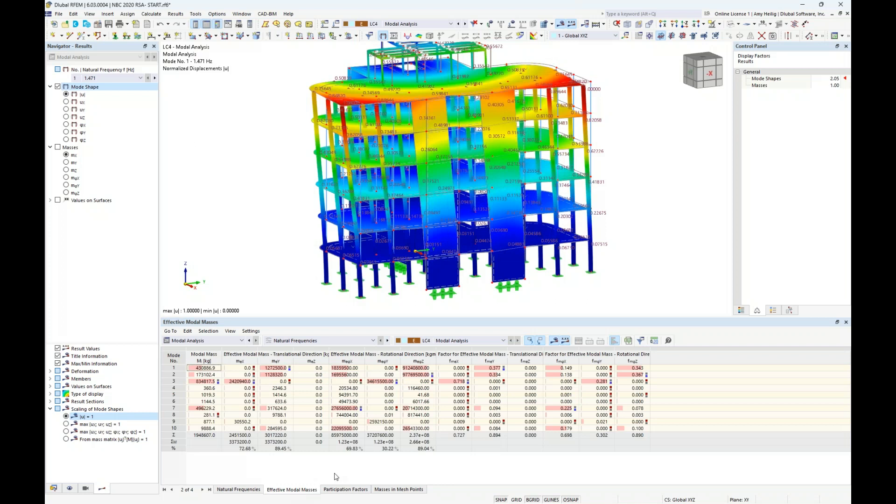
pyautogui.click(276, 371)
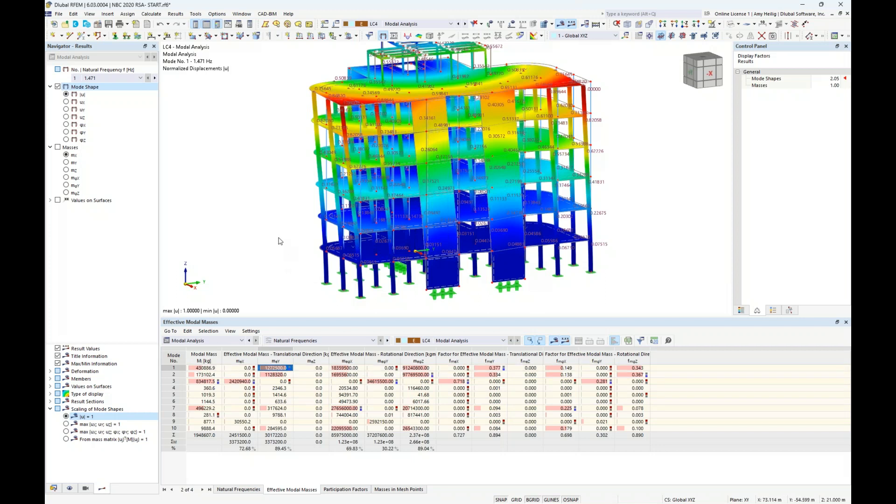
pyautogui.scroll(-1, 280, 240)
pyautogui.click(242, 382)
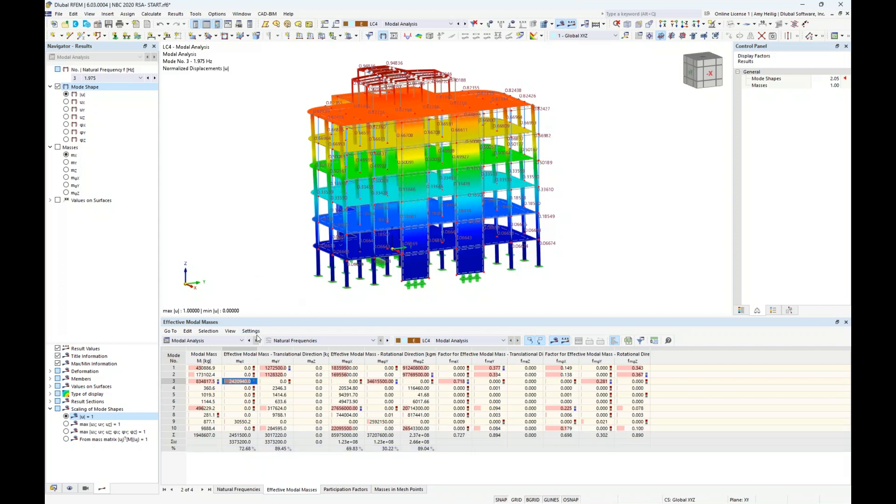
# Examine the deformation of the rooftop steel frame in mode shapes 4, 5 and 6
pyautogui.click(232, 388)
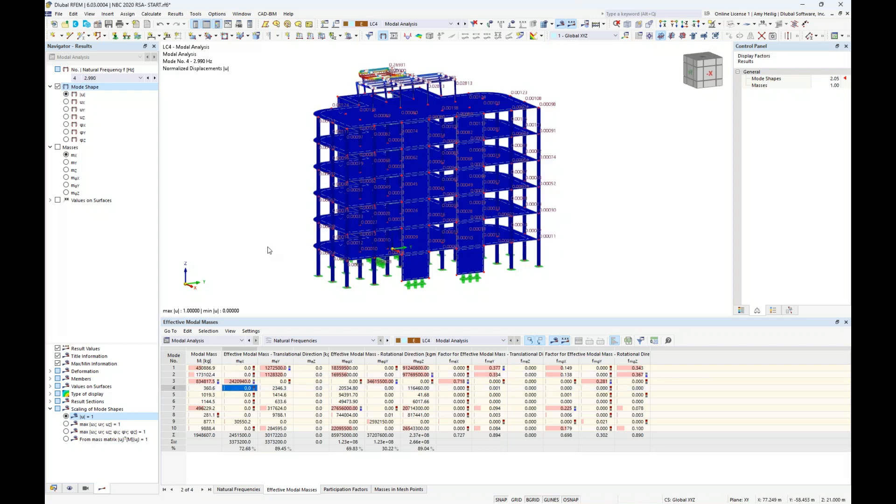
pyautogui.keyDown('ctrl'); pyautogui.moveTo(254, 200); pyautogui.dragTo(283, 217, button='middle'); pyautogui.keyUp('ctrl')
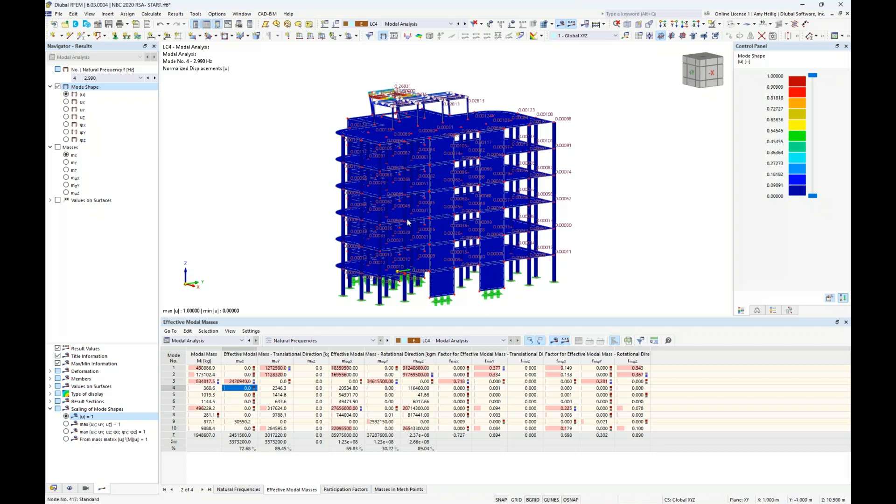
pyautogui.scroll(5, 395, 107)
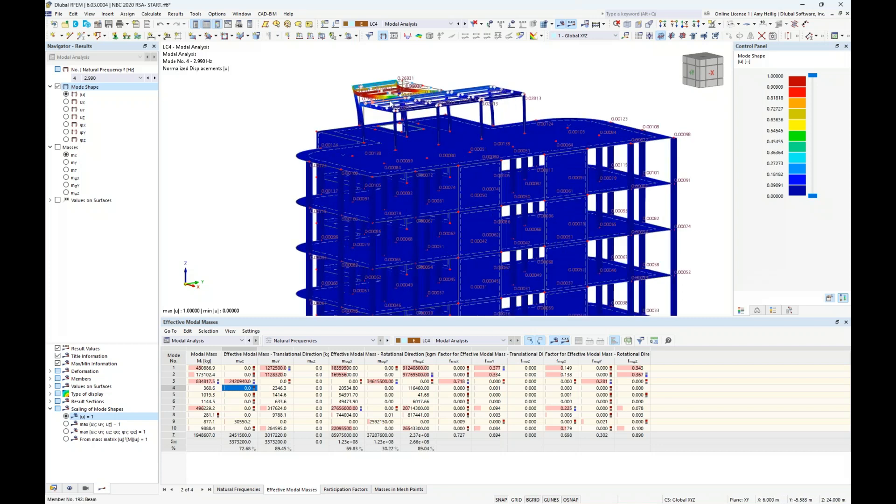
pyautogui.keyDown('ctrl'); pyautogui.moveTo(312, 120); pyautogui.dragTo(347, 111, button='middle'); pyautogui.keyUp('ctrl')
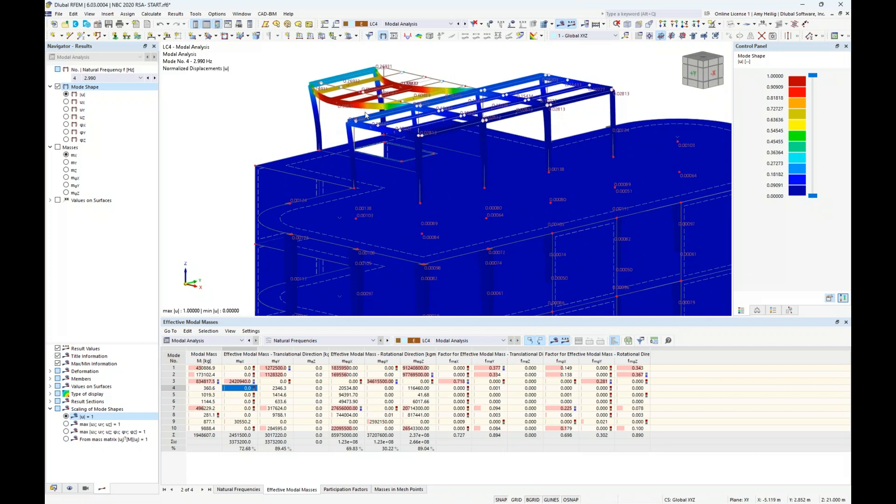
pyautogui.click(239, 396)
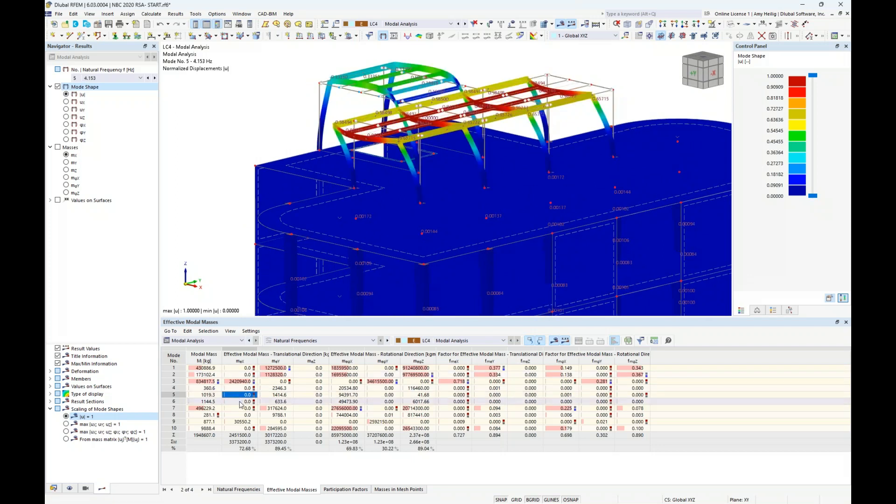
pyautogui.click(240, 402)
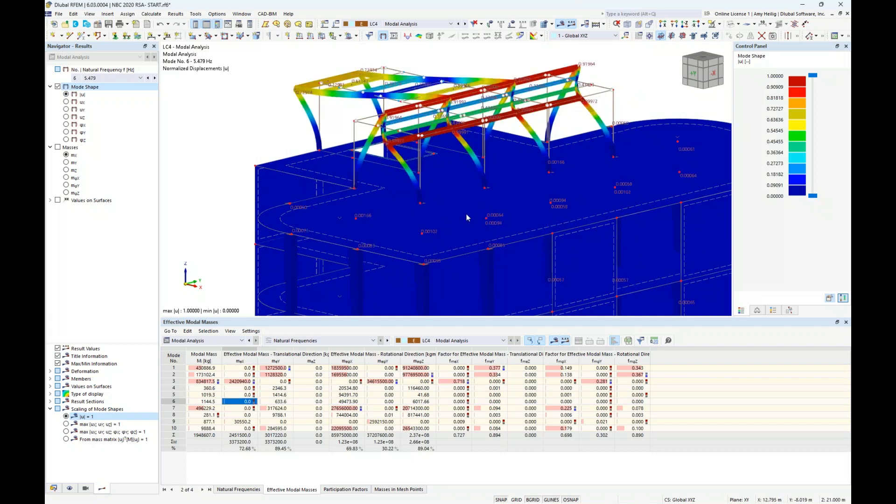
pyautogui.scroll(-4, 508, 121)
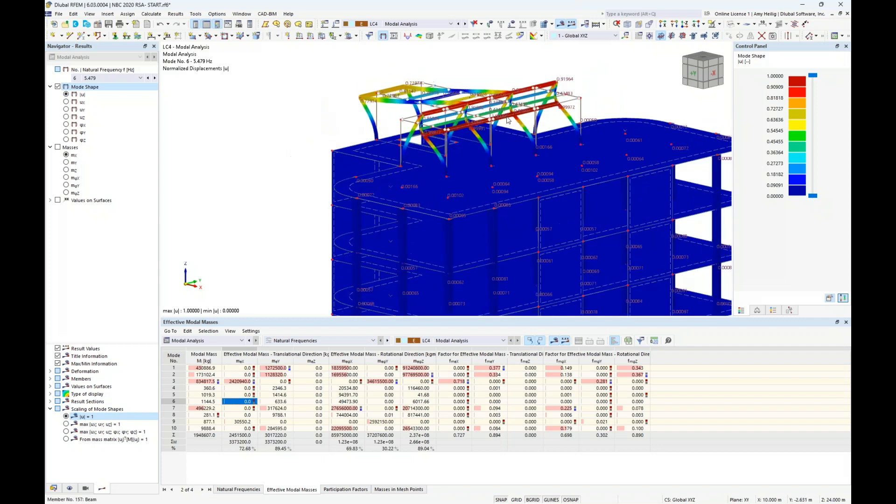
pyautogui.moveTo(495, 254); pyautogui.dragTo(366, 209, button='middle')
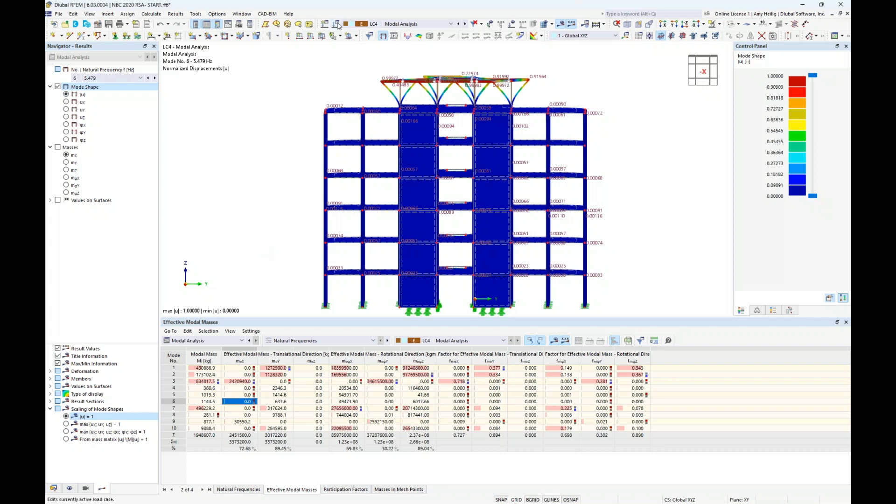
# Open the MOS1 modal analysis settings of LC4 and set Neglect Masses to User-Defined
pyautogui.click(336, 25)
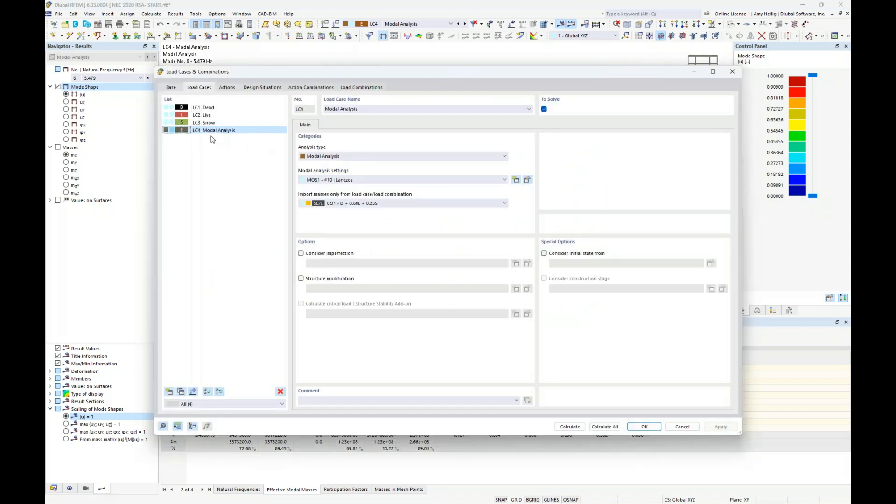
pyautogui.click(528, 180)
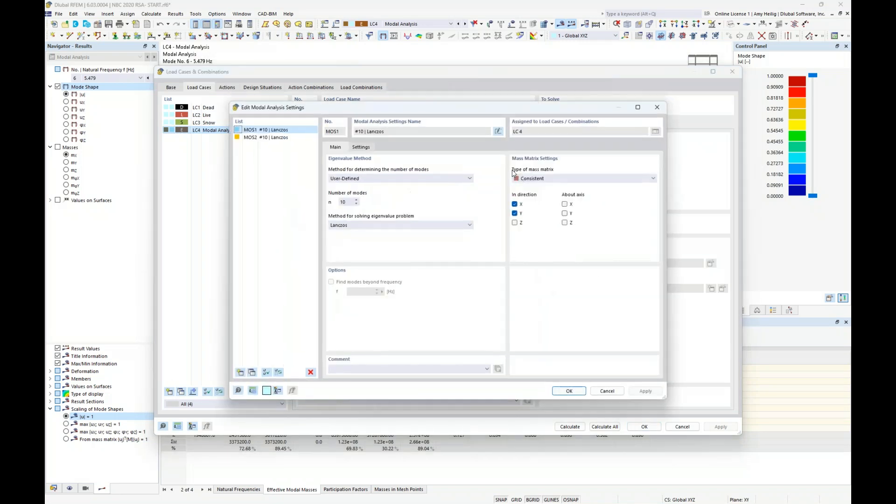
pyautogui.click(361, 147)
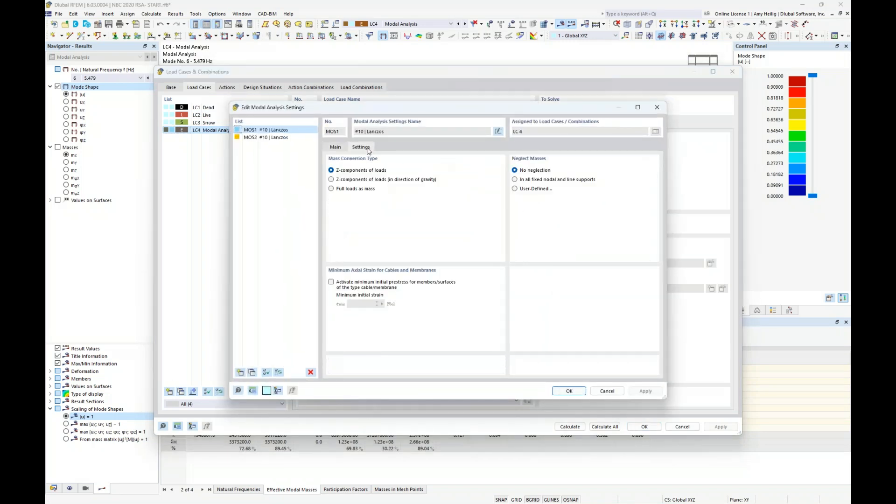
pyautogui.click(515, 189)
pyautogui.click(397, 147)
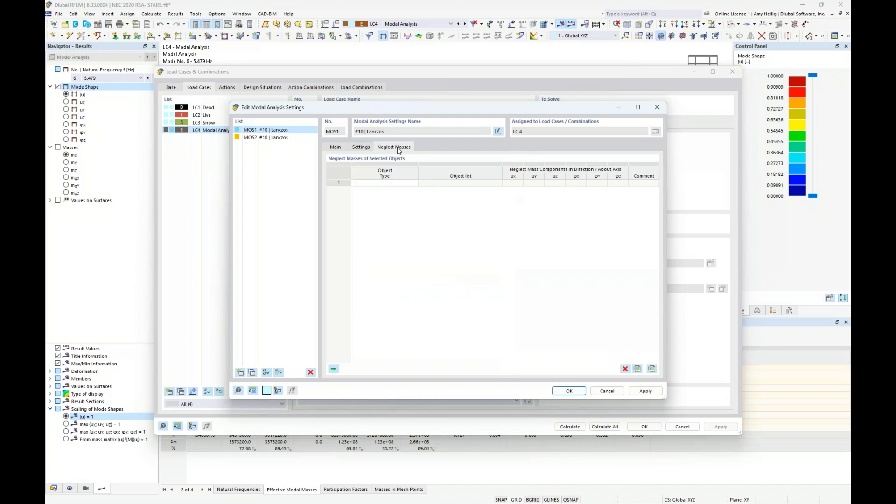
# Add an entry with object type Member to the neglected masses of MOS1
pyautogui.click(402, 184)
pyautogui.click(415, 184)
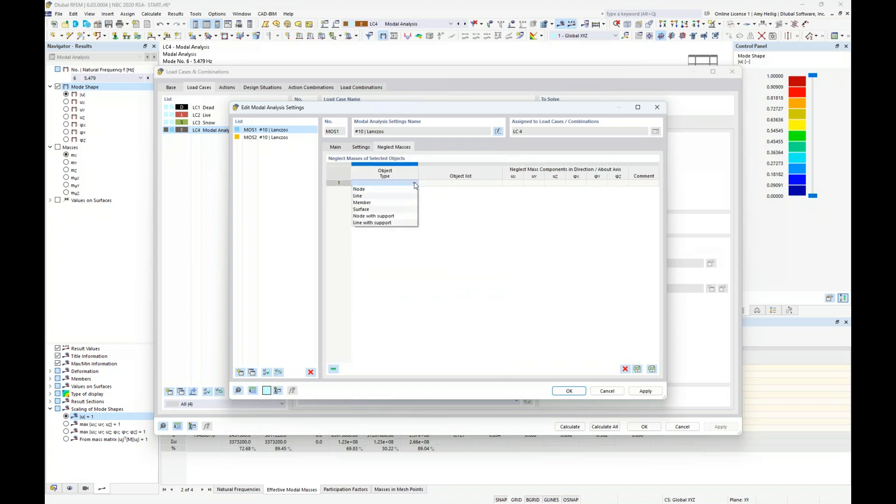
pyautogui.click(404, 205)
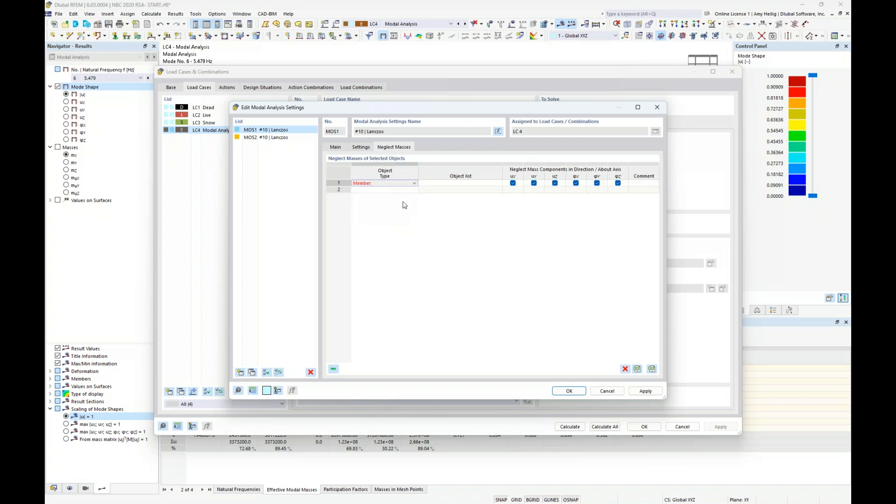
# Assign all rooftop steel frame members (149,150,155-158,160,172-205) to the neglected-mass entry and accept the settings, deleting the existing results
pyautogui.click(462, 184)
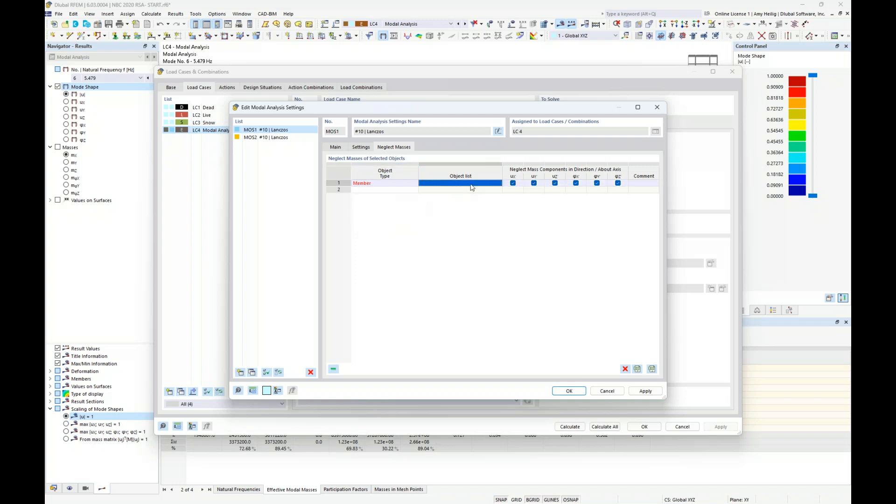
pyautogui.click(498, 184)
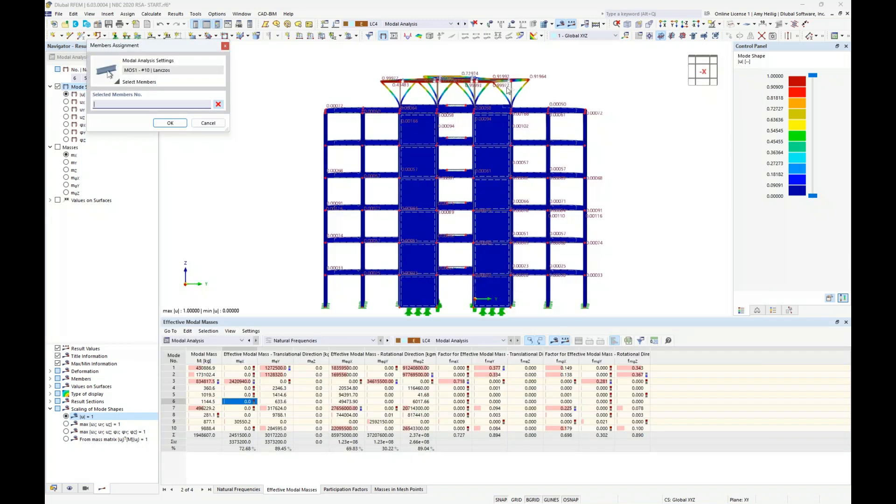
pyautogui.click(561, 24)
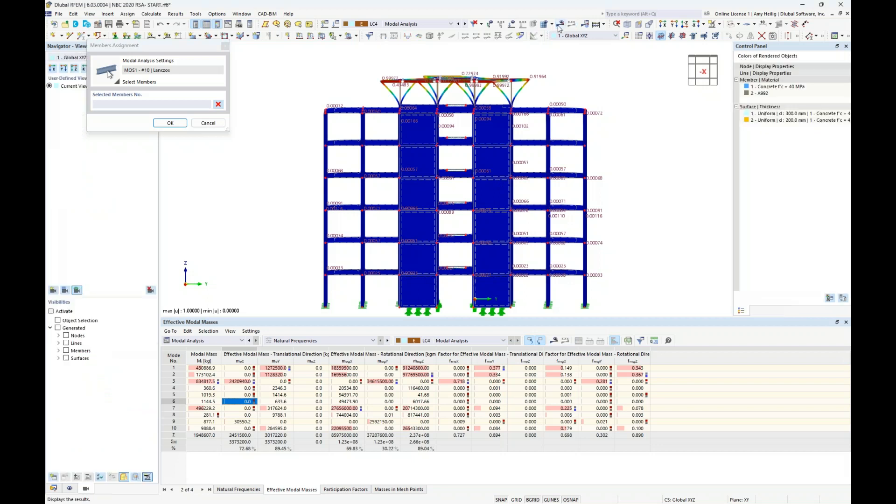
pyautogui.click(726, 26)
pyautogui.scroll(5, 466, 86)
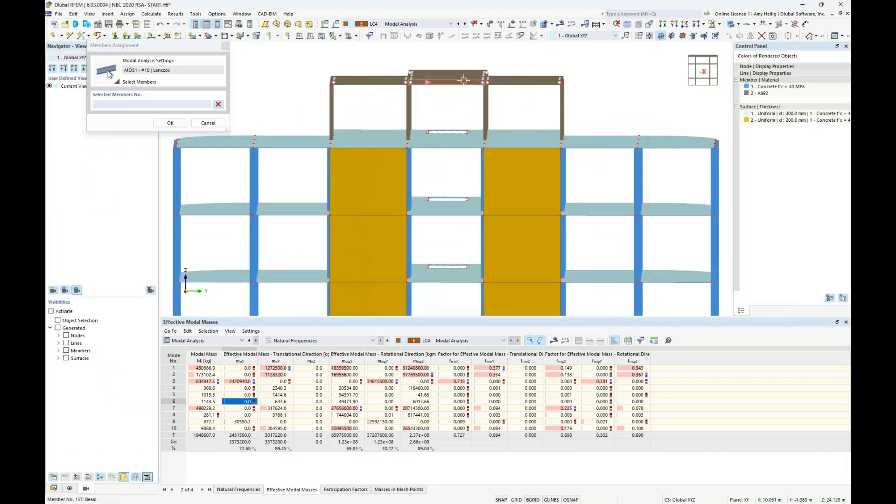
pyautogui.moveTo(528, 130); pyautogui.dragTo(552, 174, button='middle')
pyautogui.moveTo(667, 167); pyautogui.dragTo(276, 80)
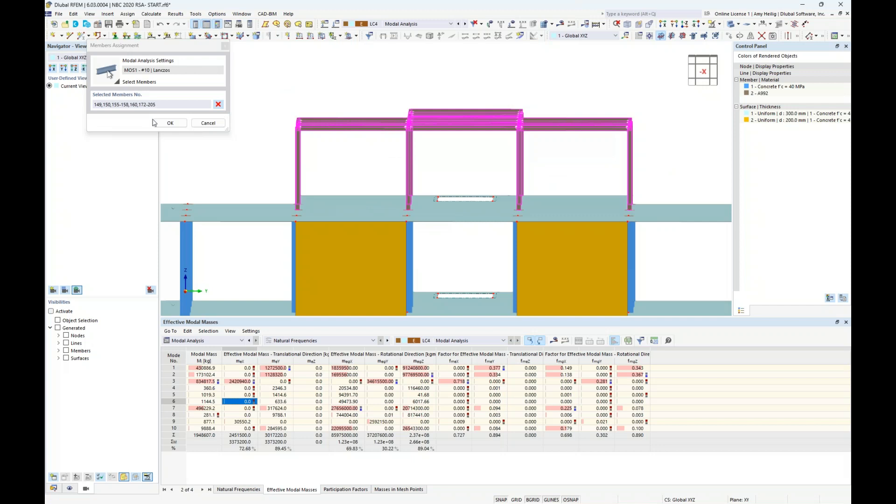
pyautogui.click(170, 123)
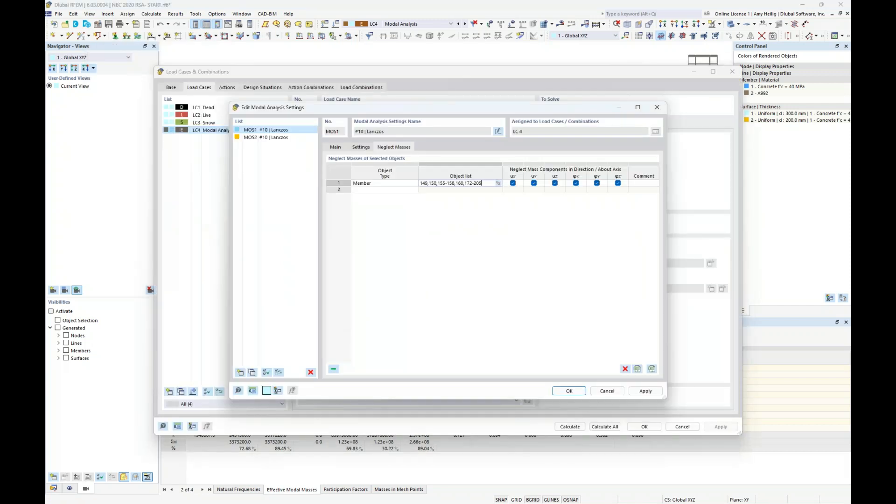
pyautogui.click(568, 392)
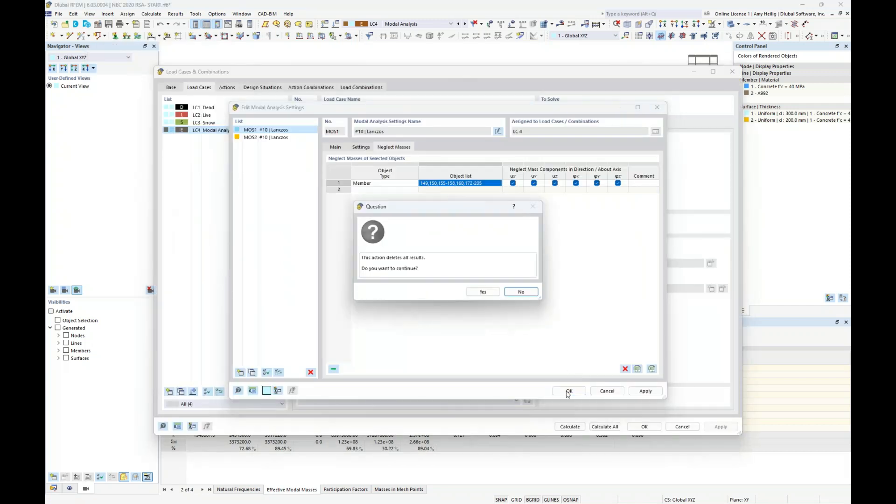
pyautogui.click(483, 292)
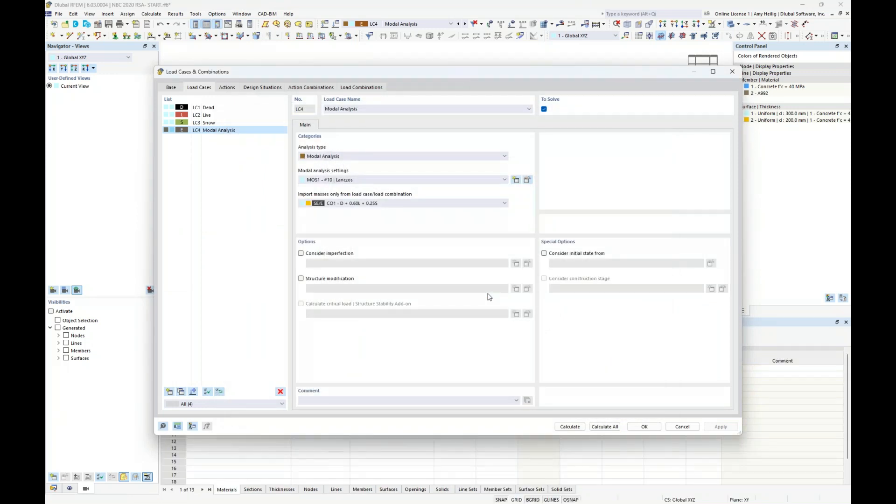
pyautogui.click(638, 426)
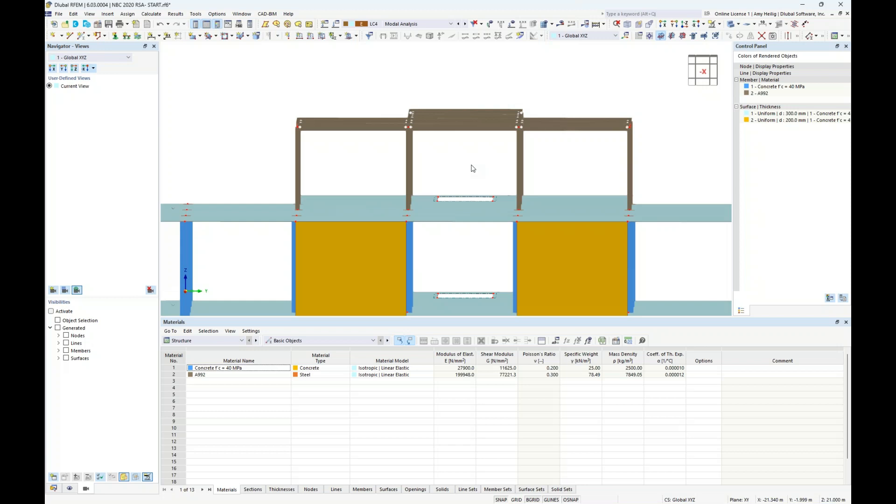
# Select the whole rooftop steel frame and create a new node at its center of gravity
pyautogui.moveTo(671, 171); pyautogui.dragTo(262, 80)
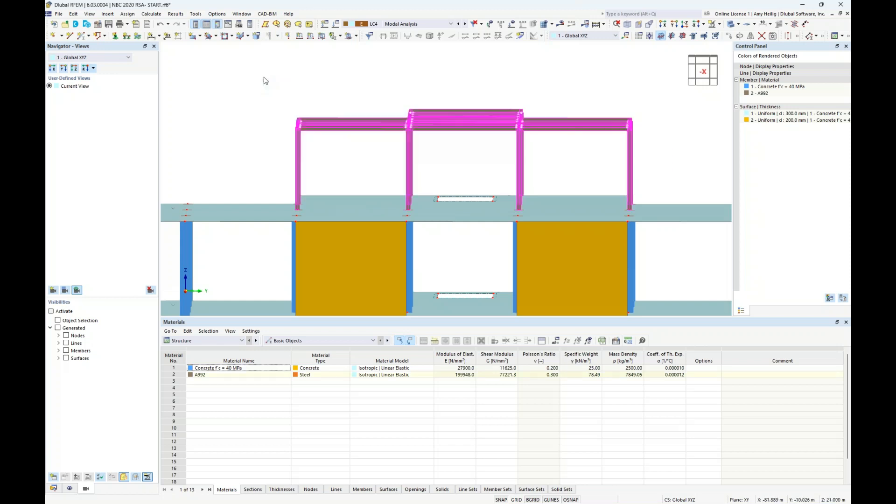
pyautogui.rightClick(443, 125)
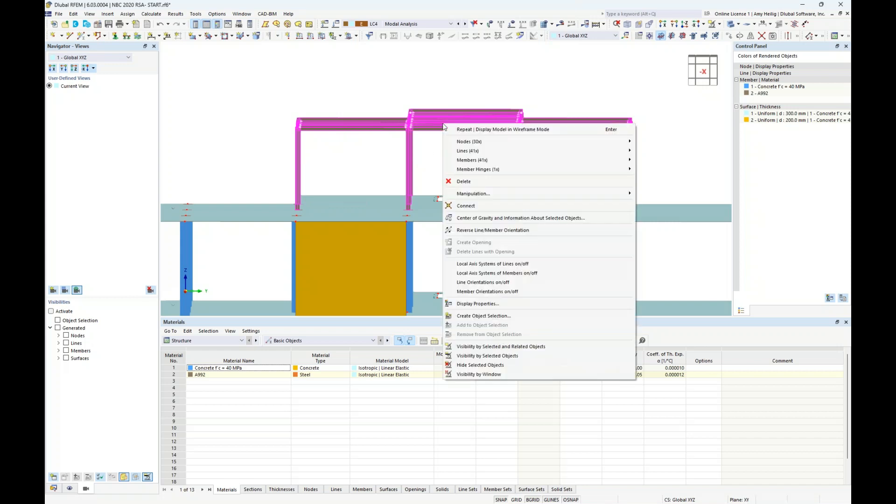
pyautogui.click(492, 219)
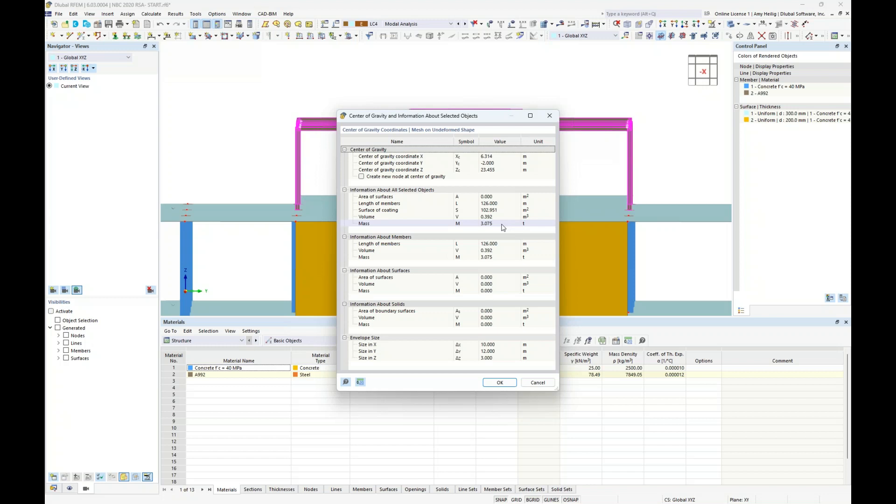
pyautogui.click(361, 176)
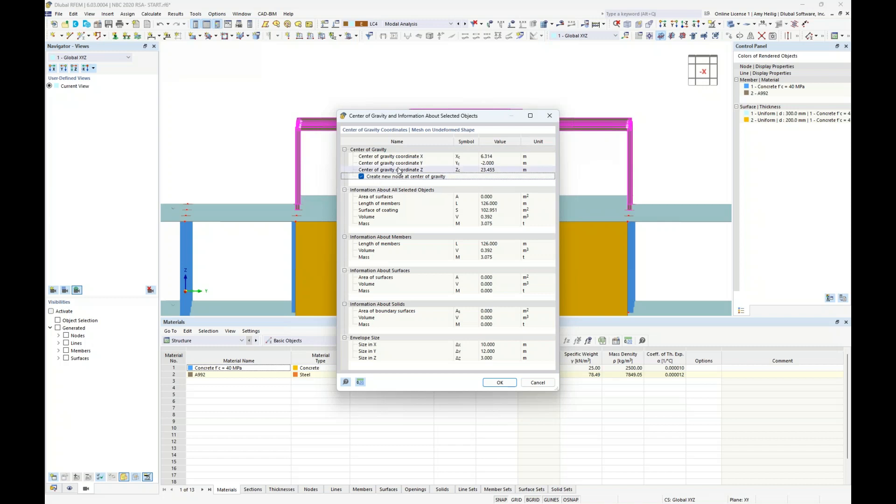
pyautogui.moveTo(426, 117); pyautogui.dragTo(438, 215)
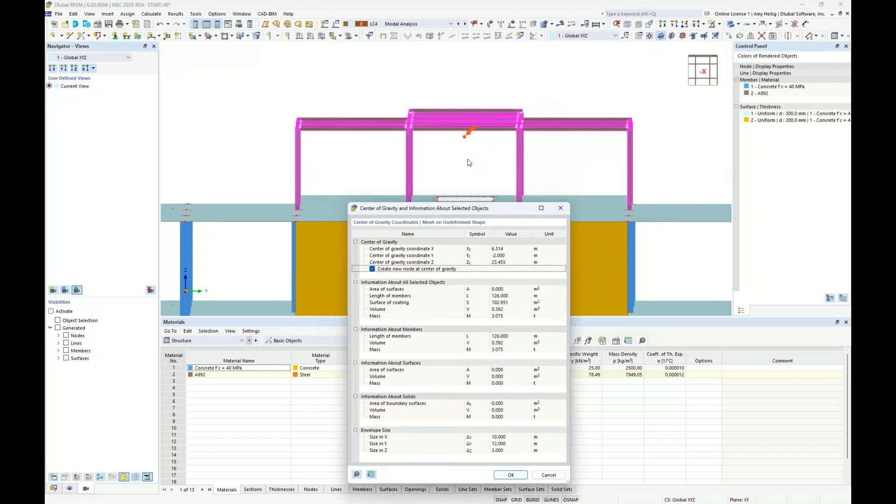
pyautogui.moveTo(466, 210); pyautogui.dragTo(465, 125)
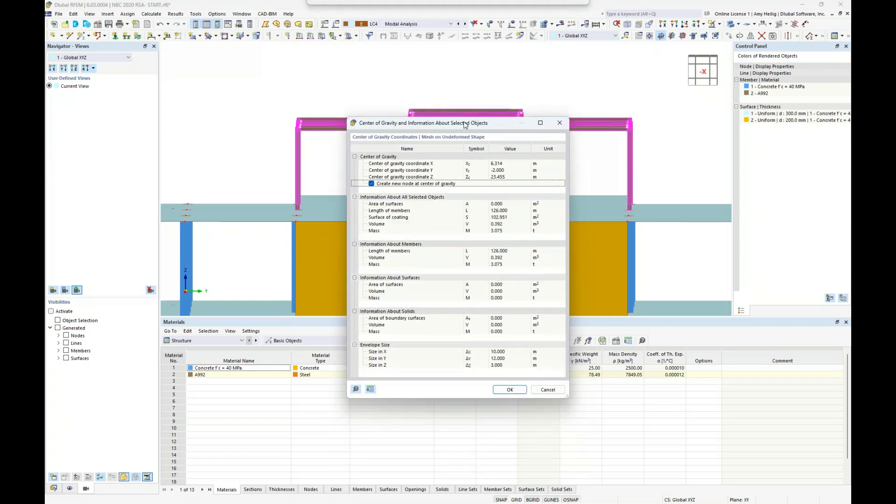
pyautogui.click(509, 389)
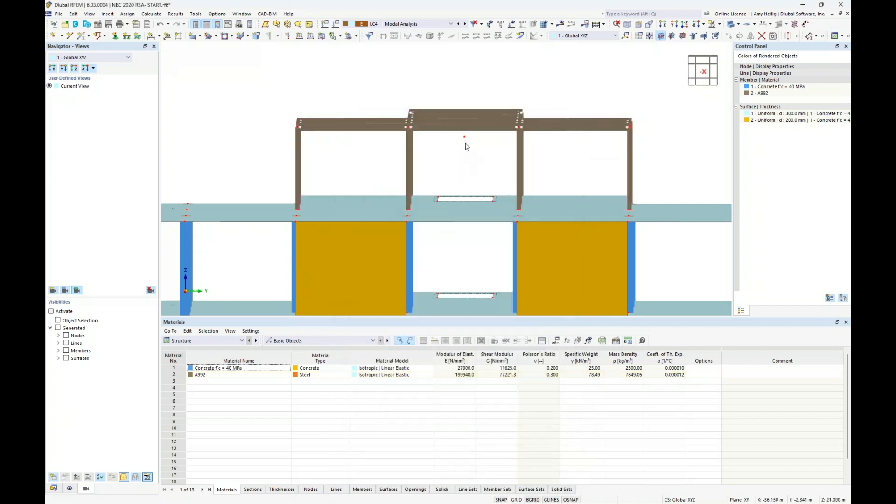
# Set the Z coordinate of the new center-of-gravity node to 21 m
pyautogui.doubleClick(465, 139)
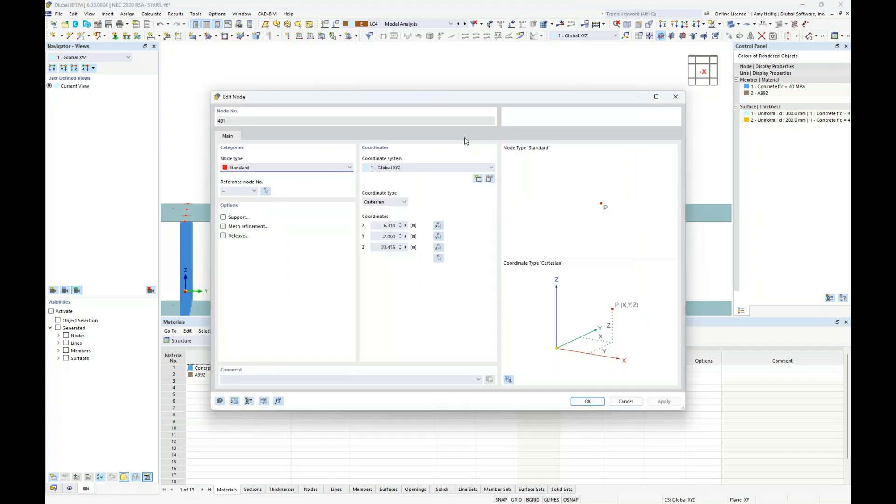
pyautogui.click(386, 247)
pyautogui.write('21')
pyautogui.click(587, 401)
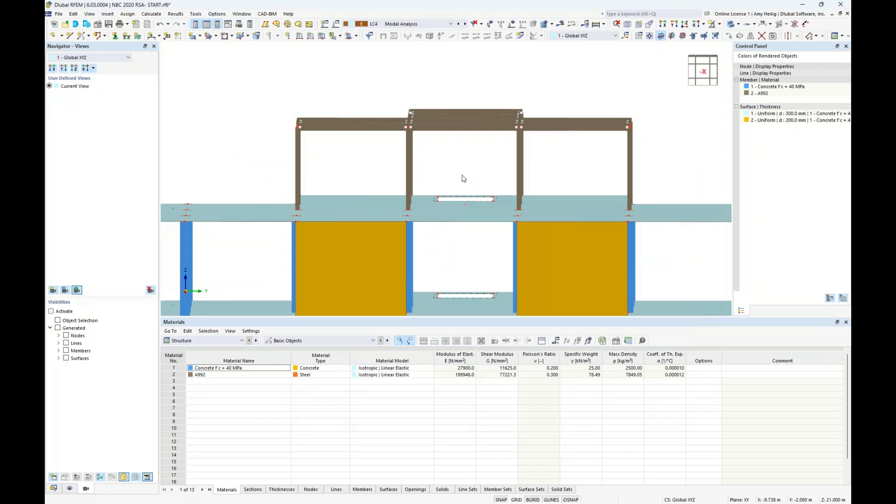
# Apply a nodal load of type Mass with 3.075 t to node 491 in load case LC1 - Dead
pyautogui.scroll(-1, 462, 175)
pyautogui.moveTo(461, 175)
pyautogui.keyDown('ctrl'); pyautogui.mouseDown(button='middle')
pyautogui.moveTo(458, 168)
pyautogui.moveTo(472, 175)
pyautogui.mouseUp(button='middle'); pyautogui.keyUp('ctrl')
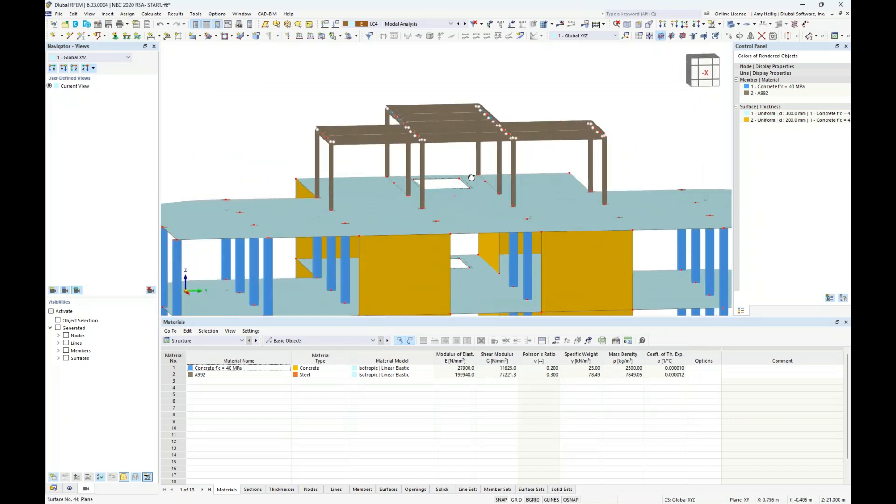
pyautogui.click(288, 37)
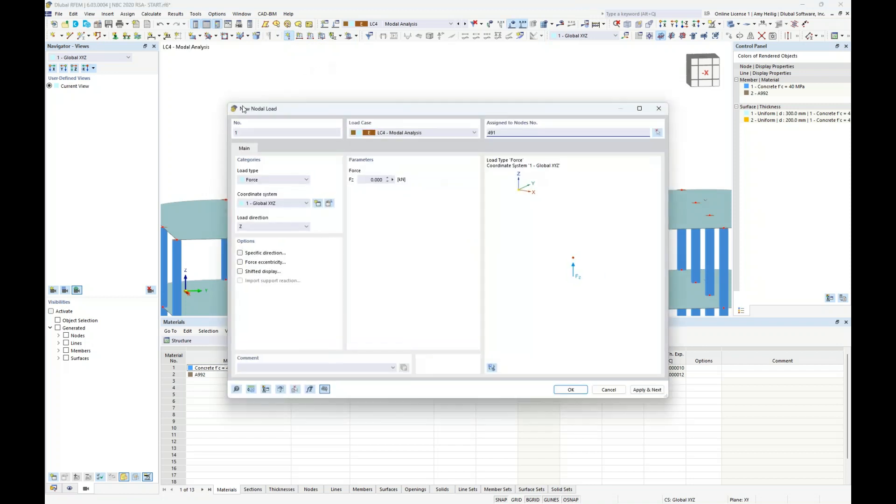
pyautogui.click(269, 181)
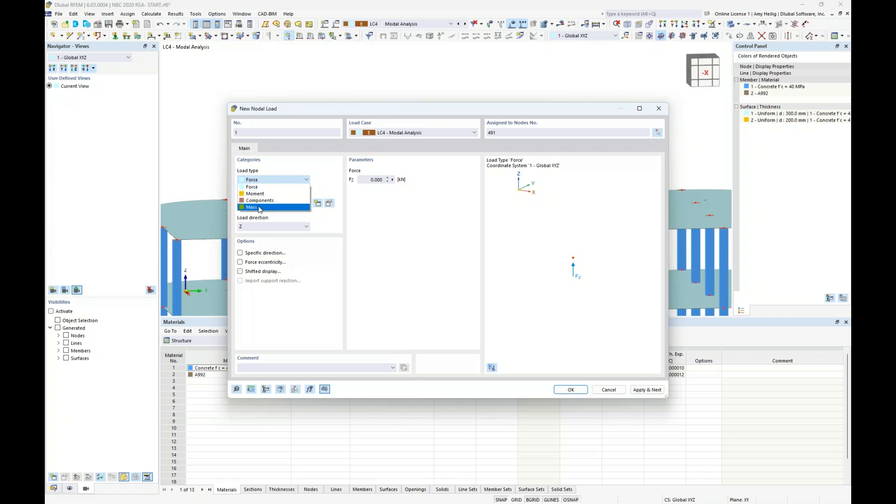
pyautogui.click(259, 208)
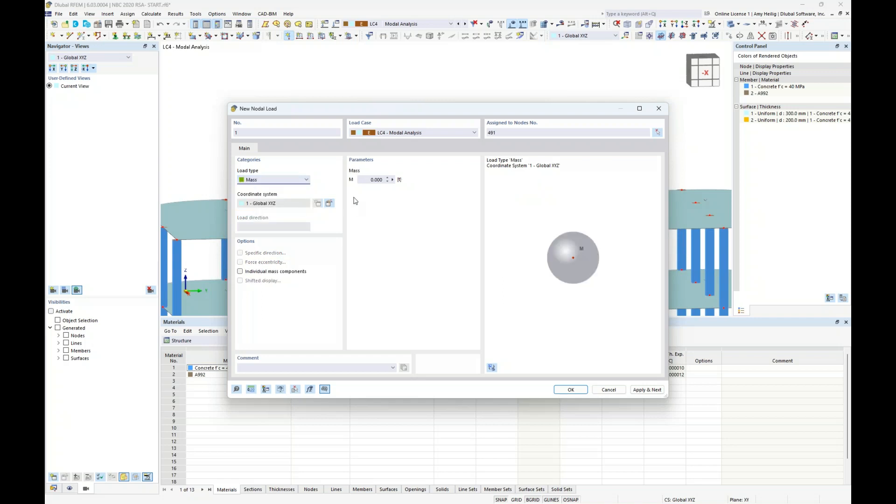
pyautogui.click(365, 181)
pyautogui.write('3.075')
pyautogui.click(468, 134)
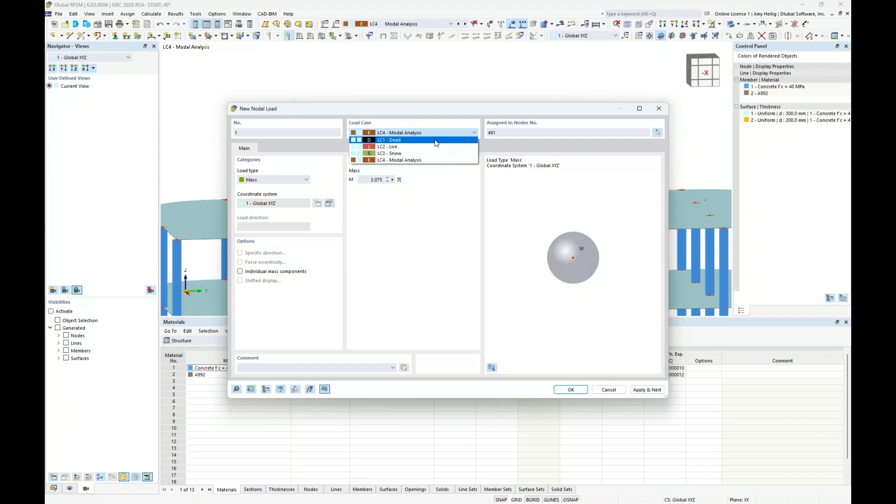
pyautogui.click(435, 141)
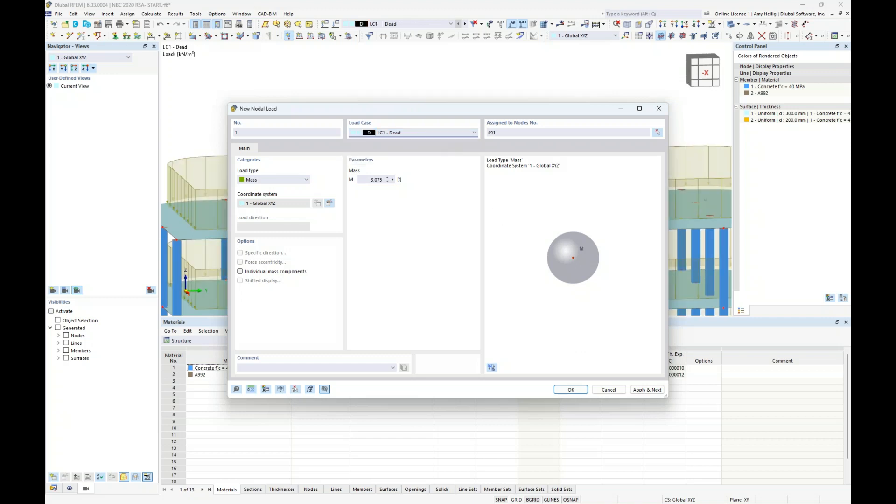
pyautogui.click(569, 389)
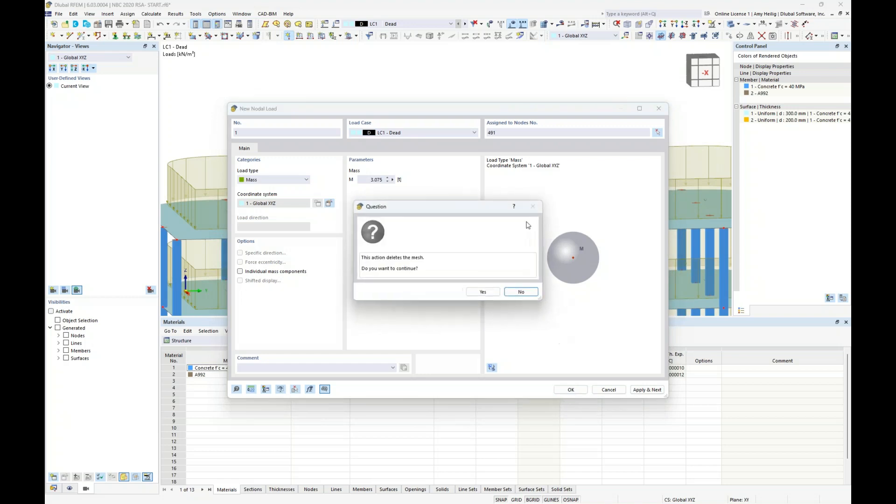
pyautogui.click(486, 291)
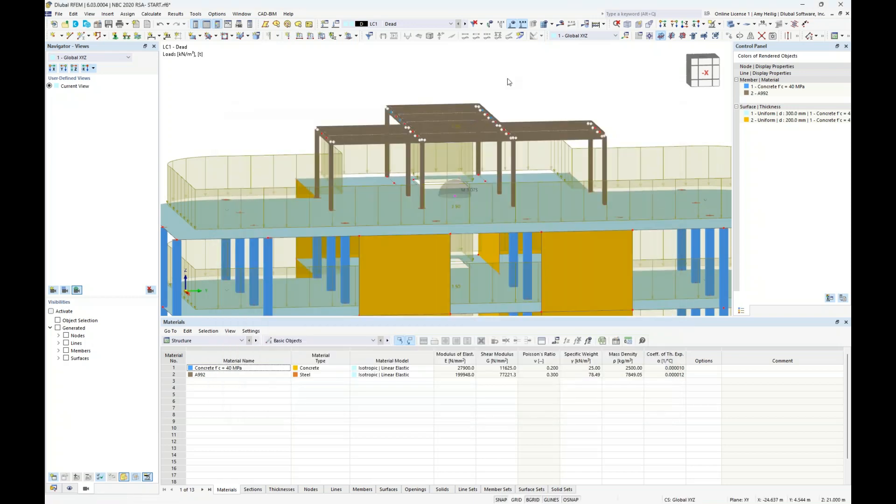
# Switch the model to transparent display and examine the position of the nodal mass at roof level
pyautogui.click(731, 24)
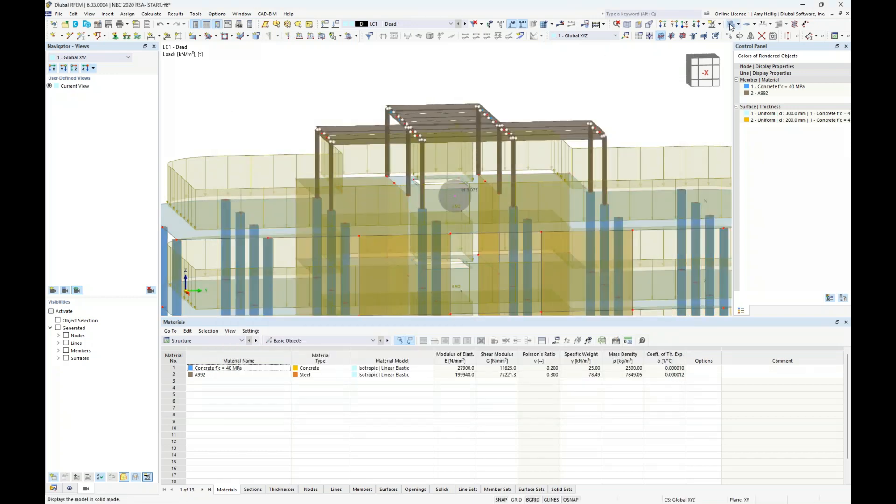
pyautogui.keyDown('ctrl'); pyautogui.moveTo(617, 111); pyautogui.dragTo(608, 96, button='middle'); pyautogui.keyUp('ctrl')
pyautogui.click(474, 200)
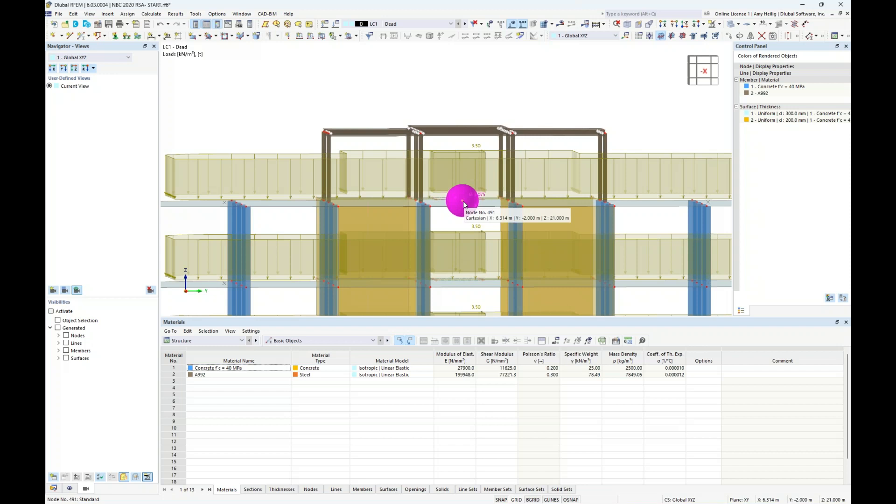
pyautogui.click(473, 88)
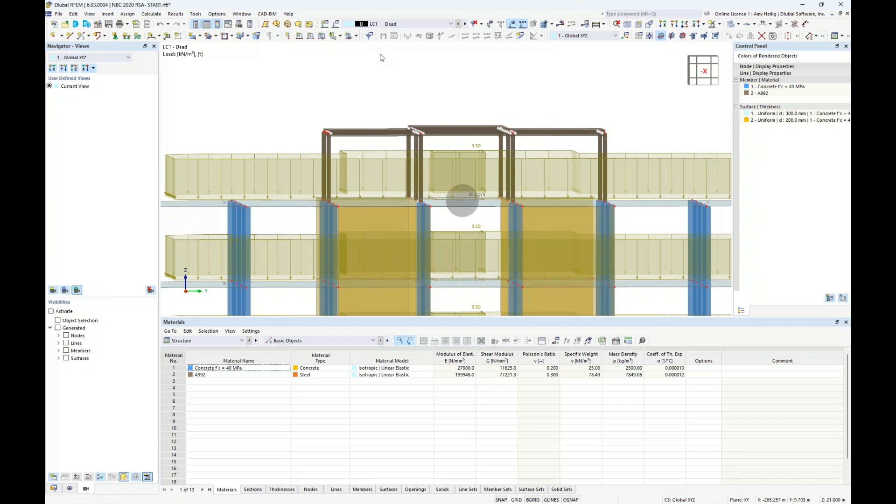
# Recalculate the LC4 modal analysis and display the mode shape of mode 4
pyautogui.click(417, 24)
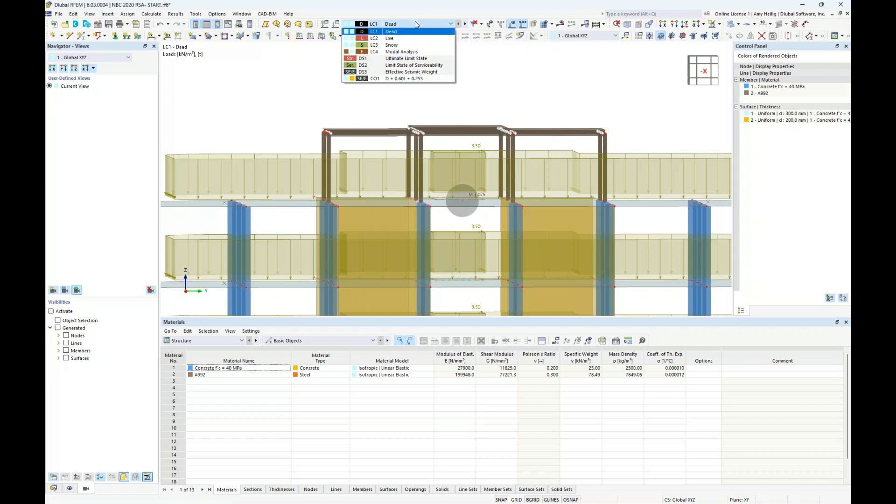
pyautogui.click(410, 56)
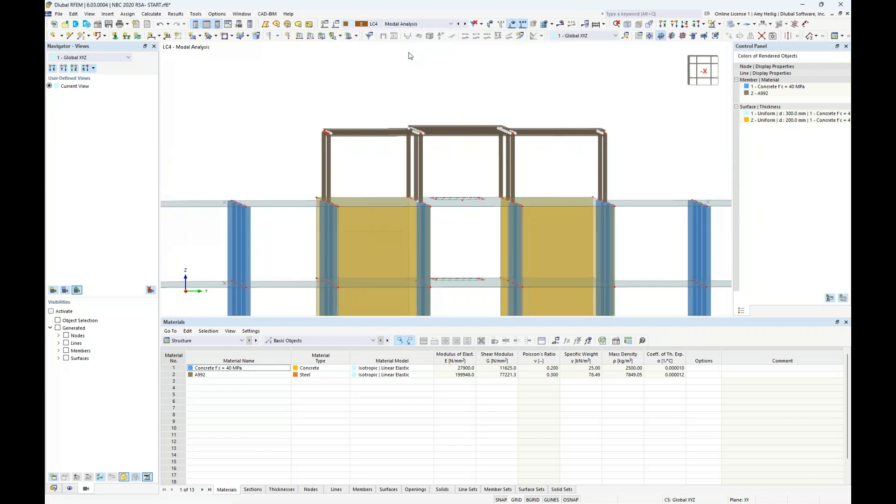
pyautogui.click(562, 26)
pyautogui.click(481, 291)
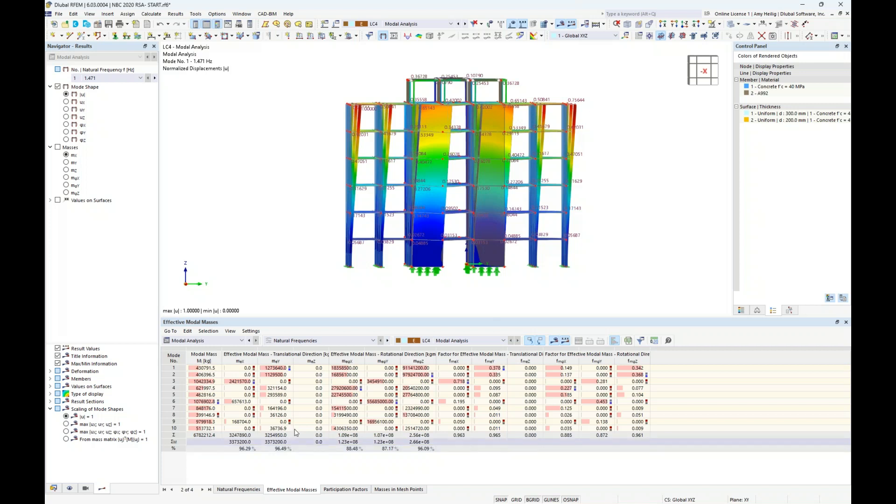
pyautogui.click(204, 388)
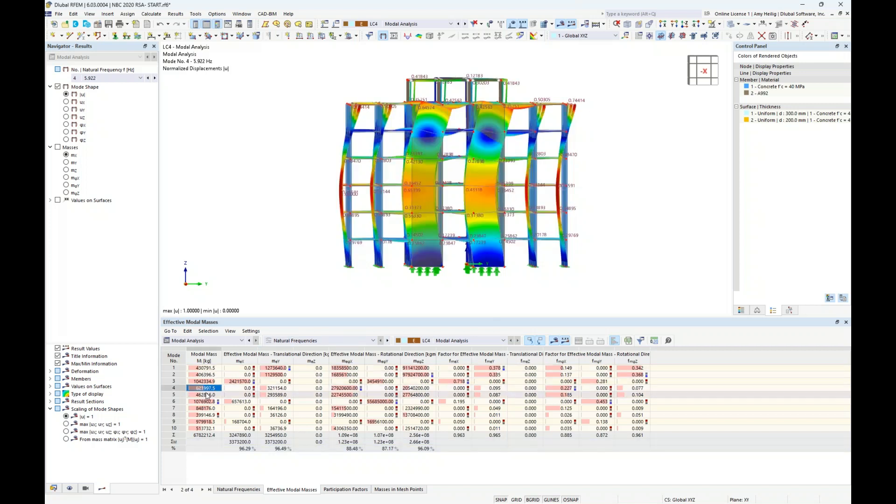
# Display the mode shape of mode 5 with its color scale and examine the deformed structure in three dimensions
pyautogui.click(206, 395)
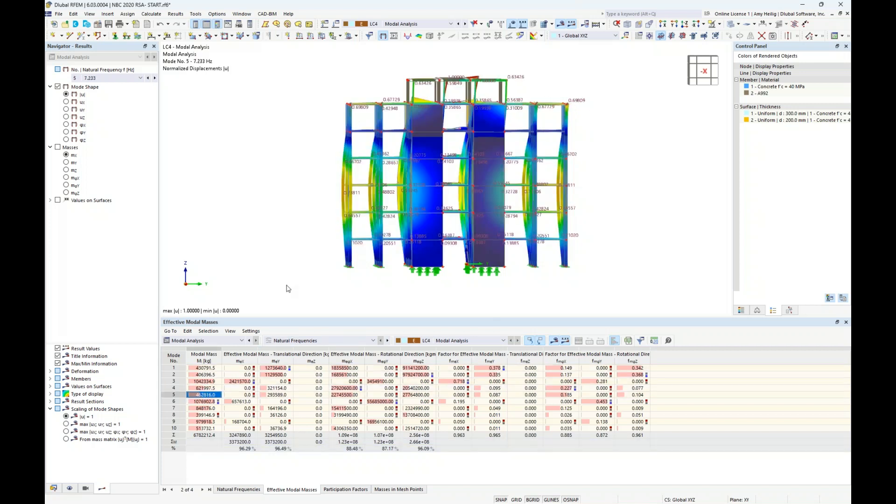
pyautogui.keyDown('ctrl'); pyautogui.moveTo(281, 216); pyautogui.dragTo(308, 236, button='middle'); pyautogui.keyUp('ctrl')
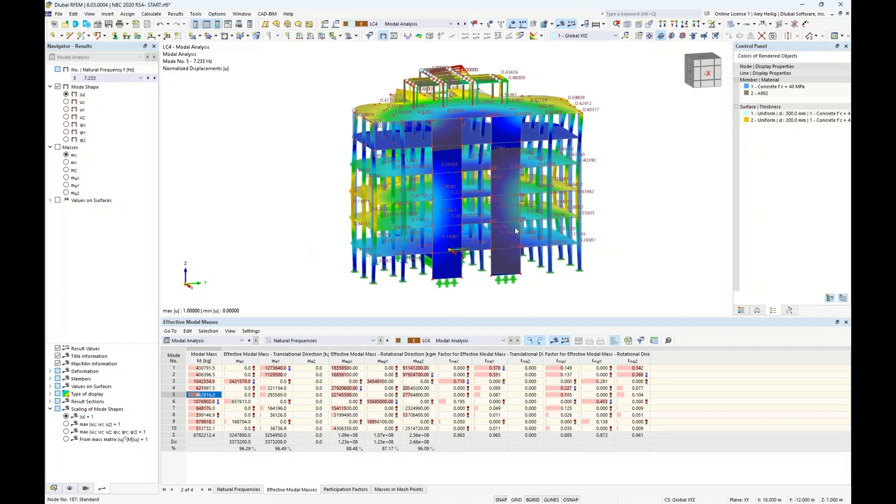
pyautogui.click(742, 311)
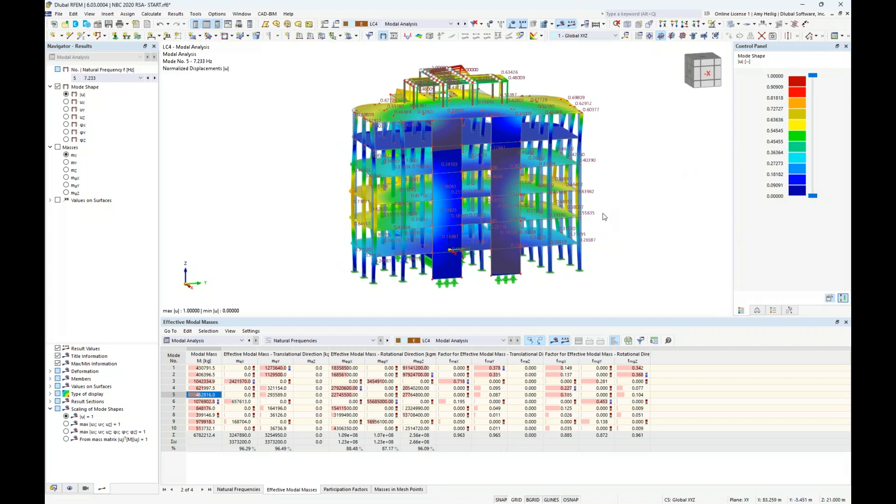
pyautogui.moveTo(613, 201); pyautogui.dragTo(573, 206, button='middle')
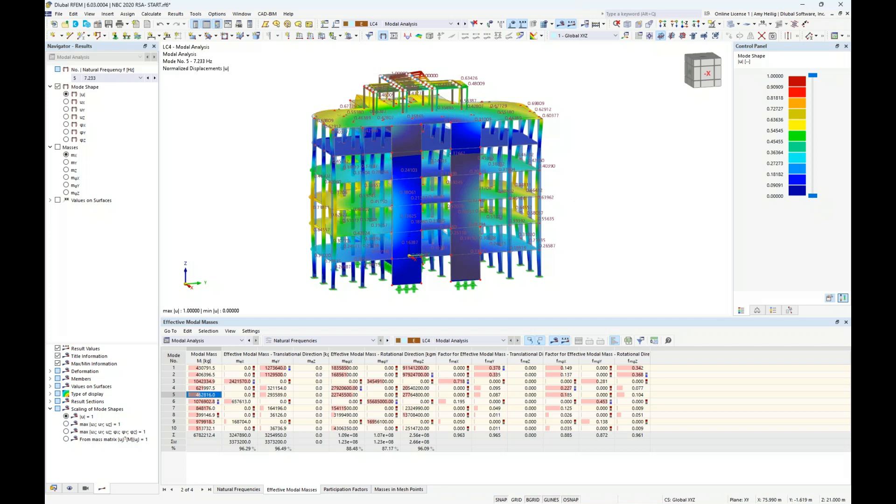
# Activate the Response Spectrum Analysis add-on in the model's base data, keeping NBC 2020 as the dynamic analysis standard
pyautogui.click(54, 489)
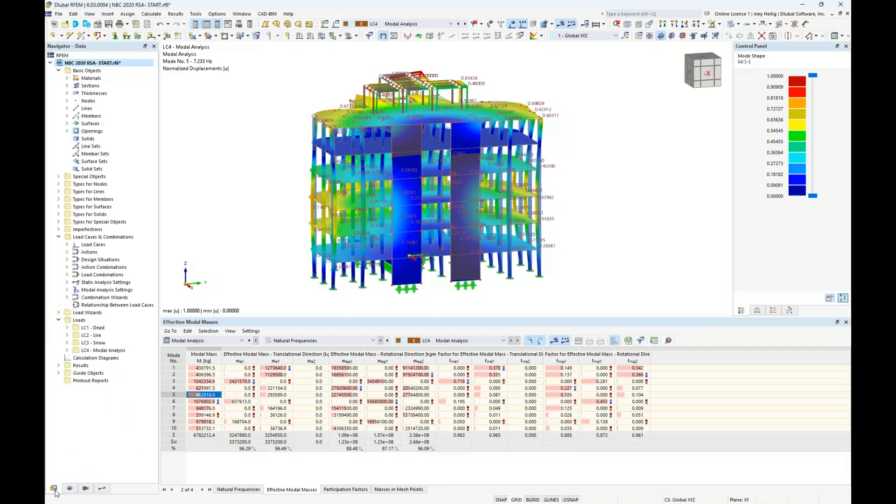
pyautogui.rightClick(113, 67)
pyautogui.click(135, 69)
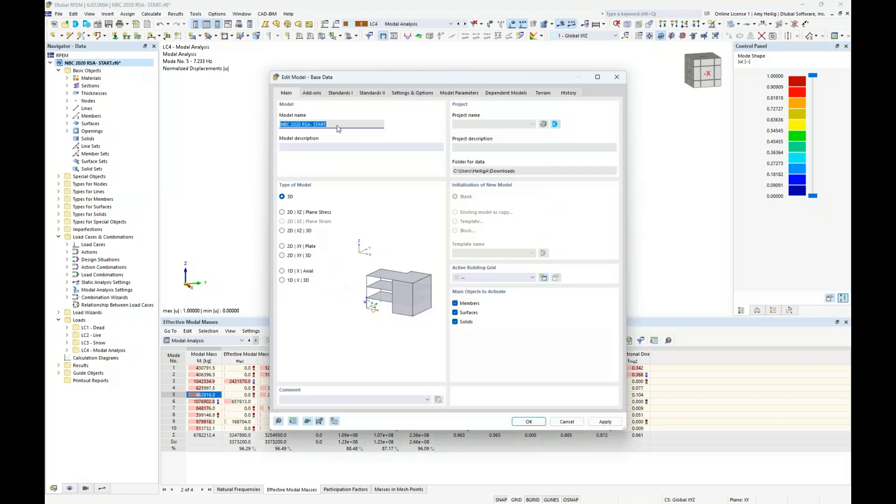
pyautogui.click(311, 92)
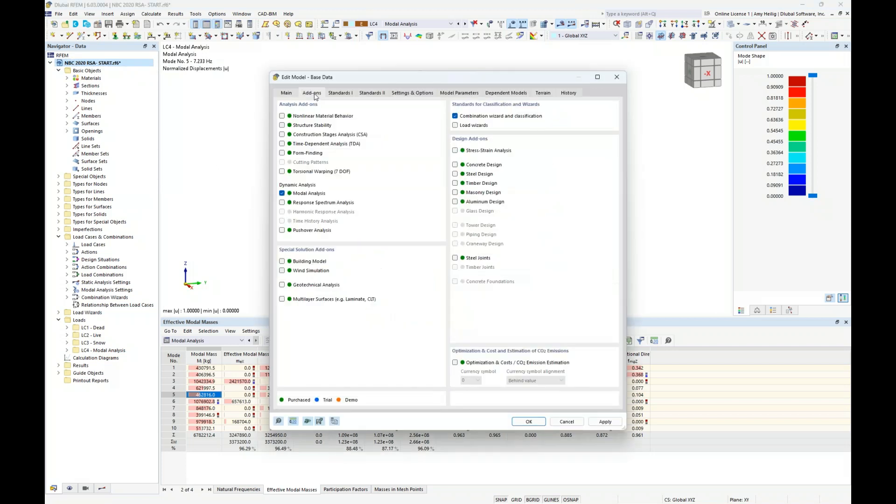
pyautogui.click(281, 204)
pyautogui.click(340, 94)
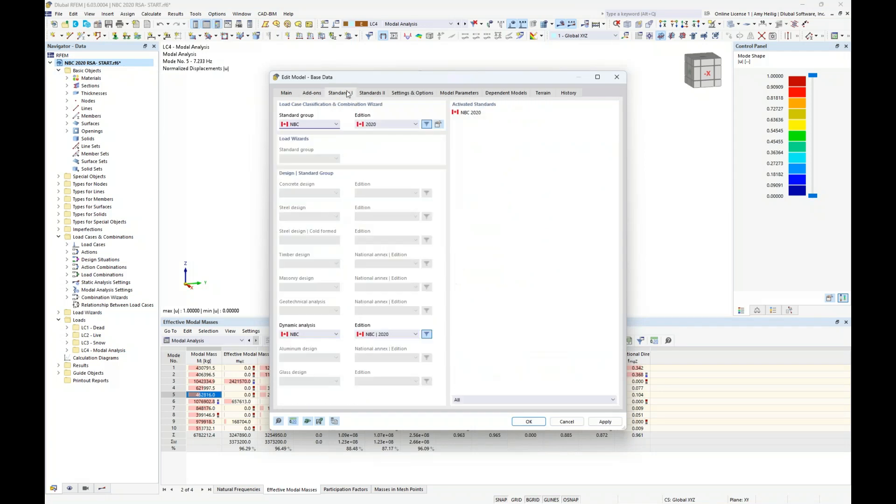
pyautogui.click(336, 335)
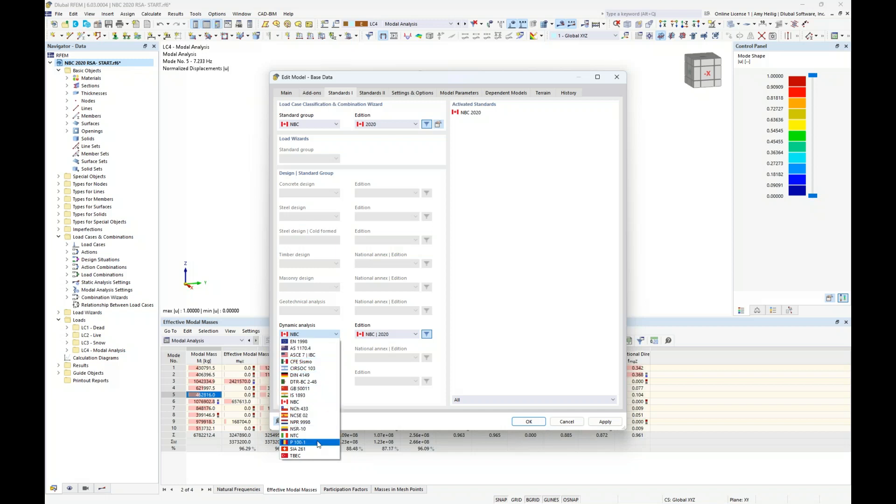
pyautogui.click(345, 328)
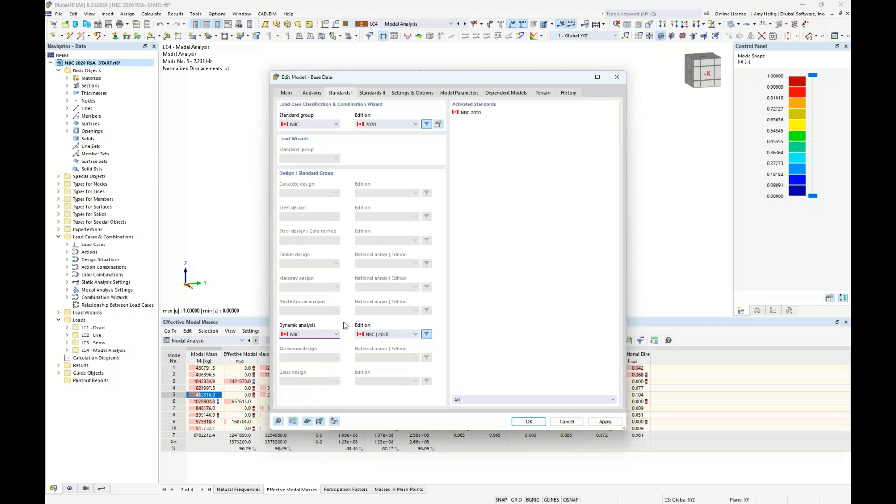
pyautogui.click(526, 422)
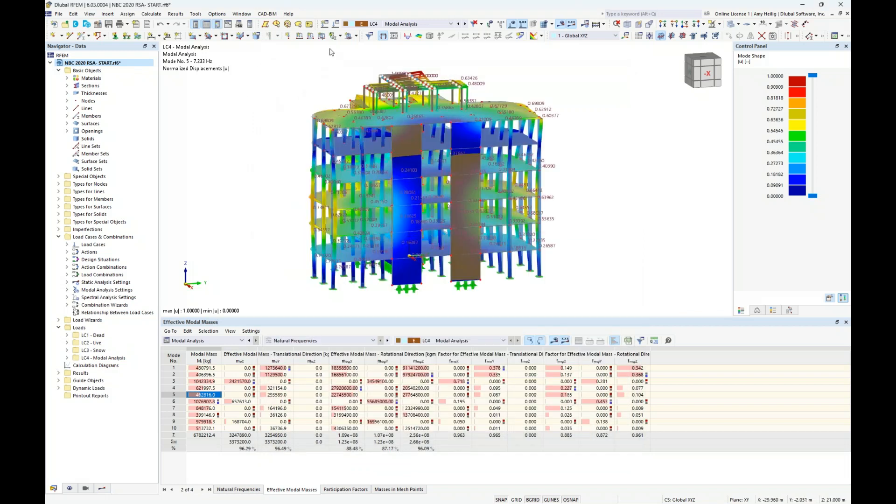
# Create load case LC5 named "RSA - Design" with the analysis type Response Spectrum Analysis
pyautogui.click(336, 24)
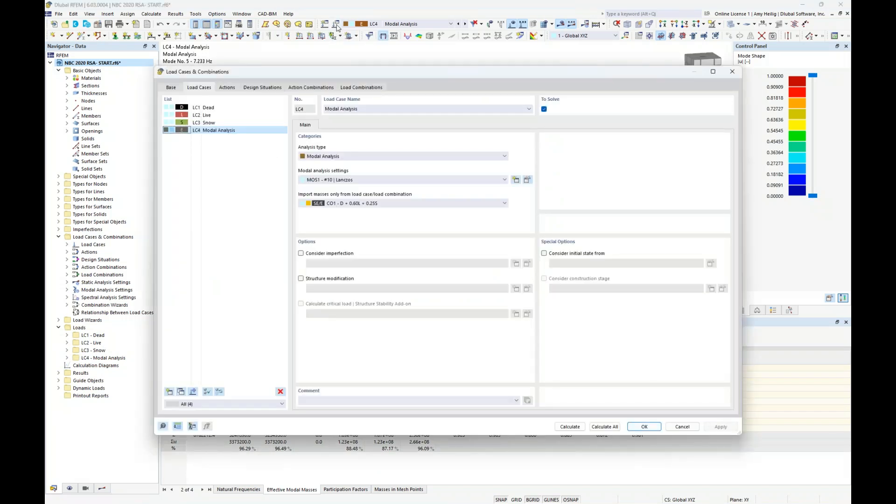
pyautogui.click(170, 392)
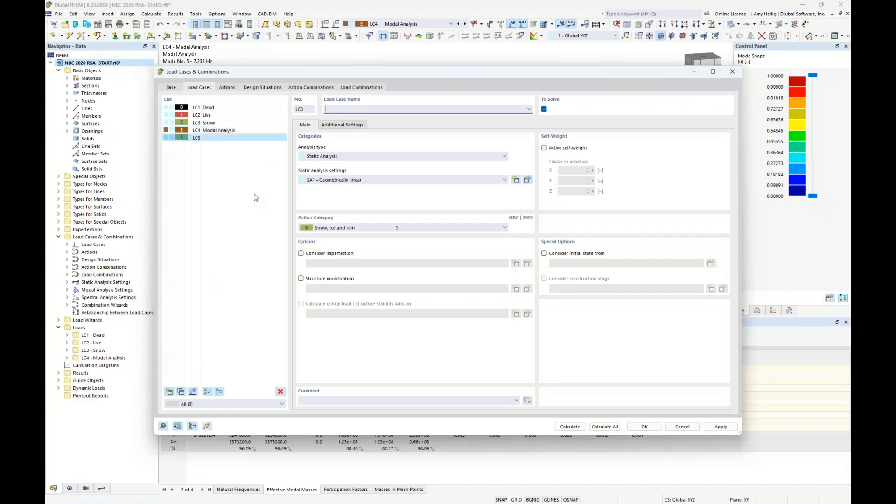
pyautogui.write('RSA - Design')
pyautogui.click(375, 157)
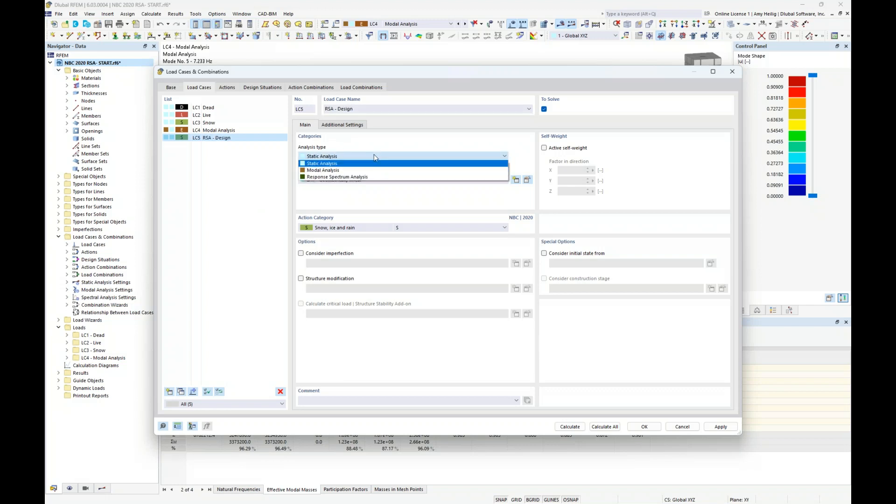
pyautogui.click(383, 178)
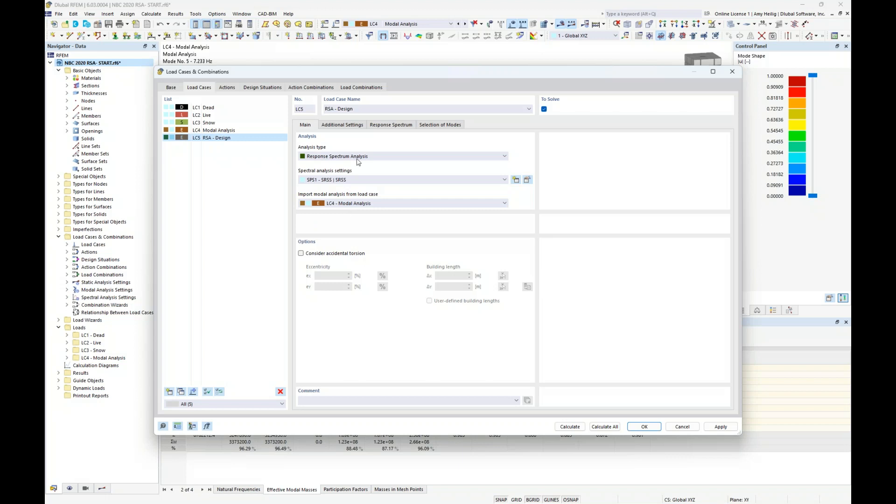
# Assign the NBC 2020 response spectrum RS1 to LC5 in directions X and Y, and open the spectrum for editing
pyautogui.click(354, 129)
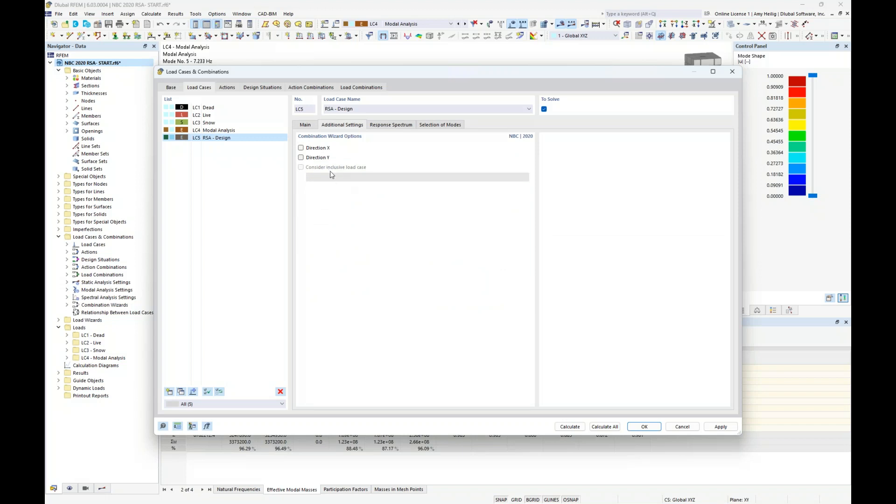
pyautogui.click(392, 127)
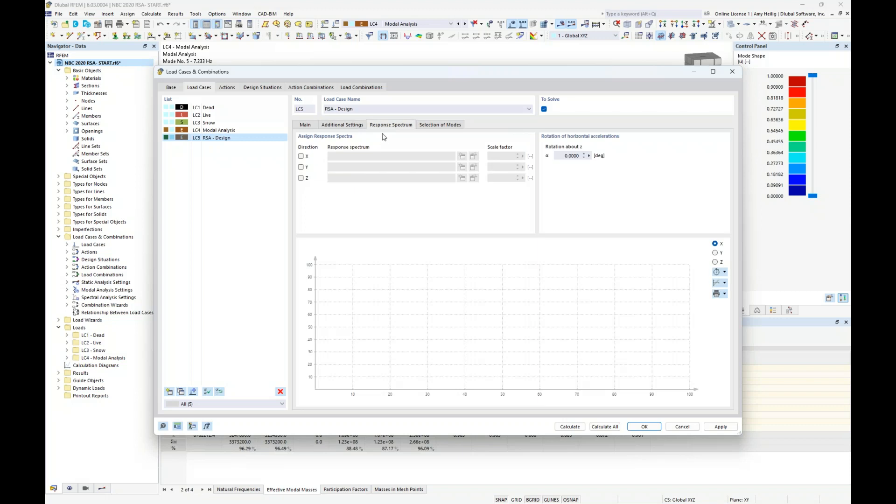
pyautogui.click(301, 157)
pyautogui.click(301, 167)
pyautogui.moveTo(318, 72); pyautogui.dragTo(388, 56)
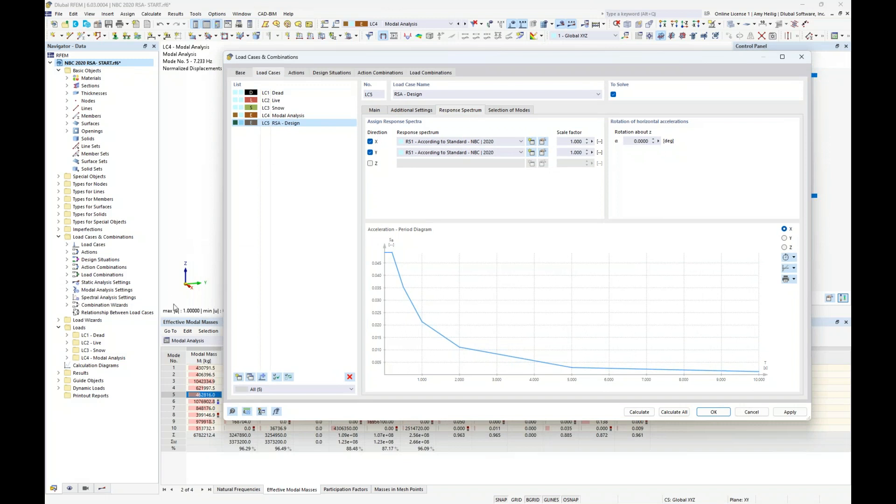
pyautogui.moveTo(460, 58); pyautogui.dragTo(423, 72)
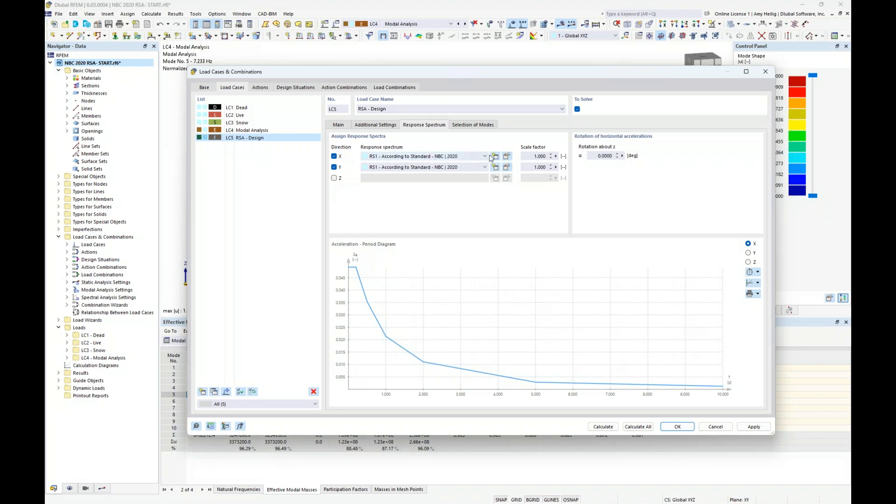
pyautogui.click(506, 157)
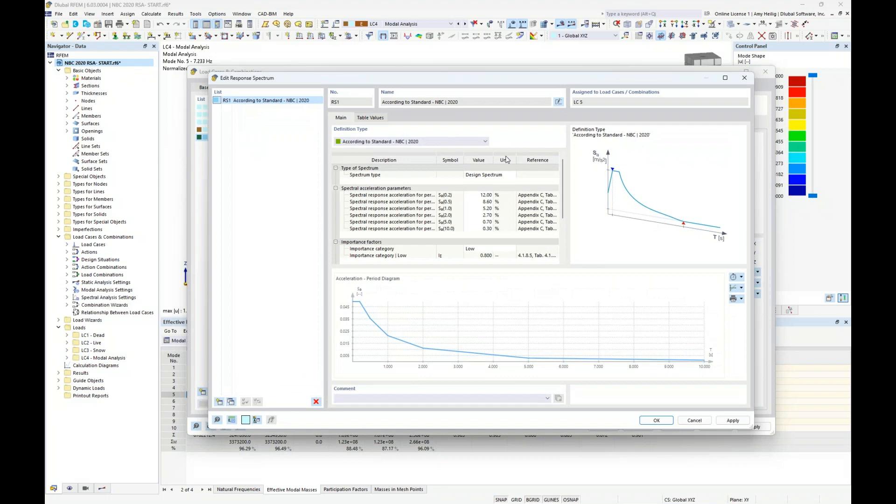
# Try the definition types User-Defined and Generate from Accelerogram for response spectrum RS1
pyautogui.click(485, 142)
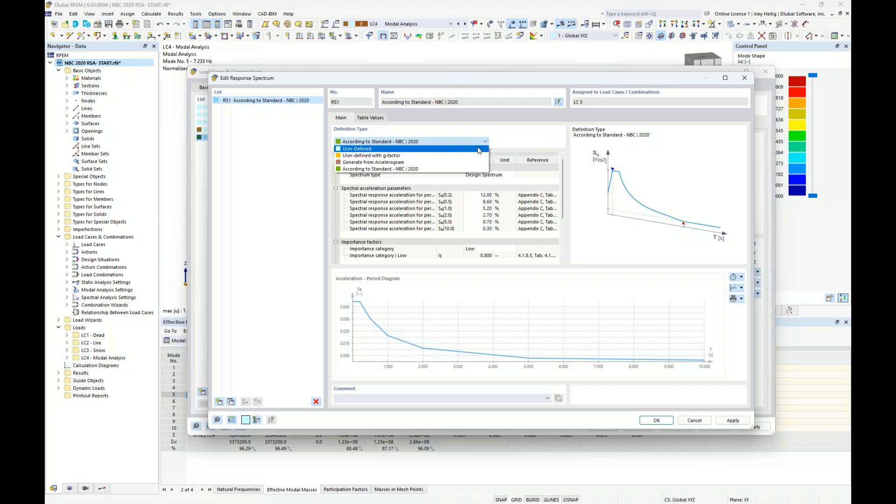
pyautogui.click(479, 149)
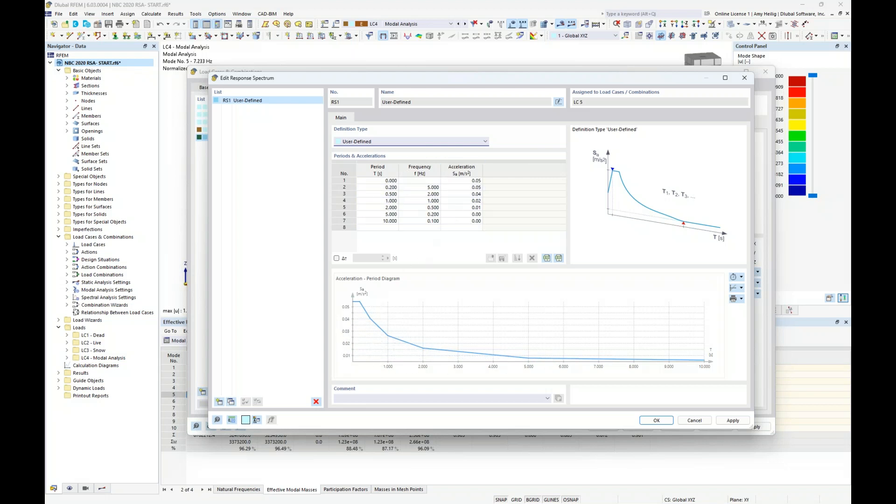
pyautogui.click(436, 141)
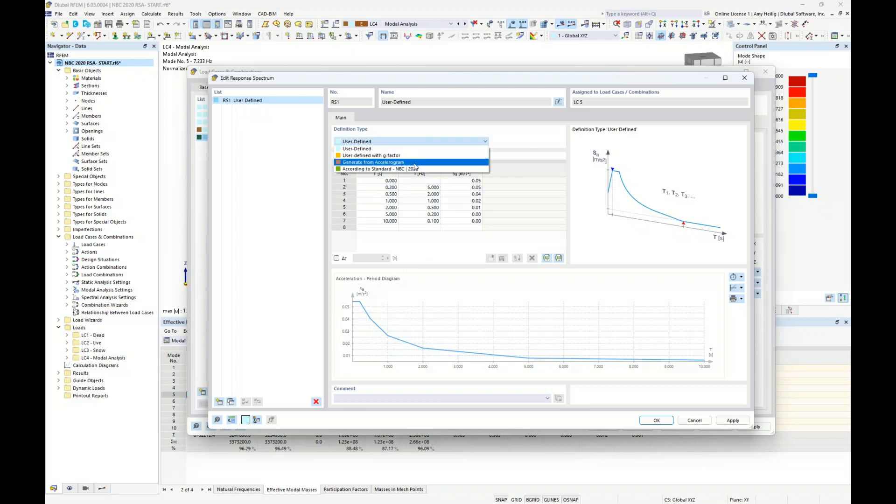
pyautogui.click(415, 163)
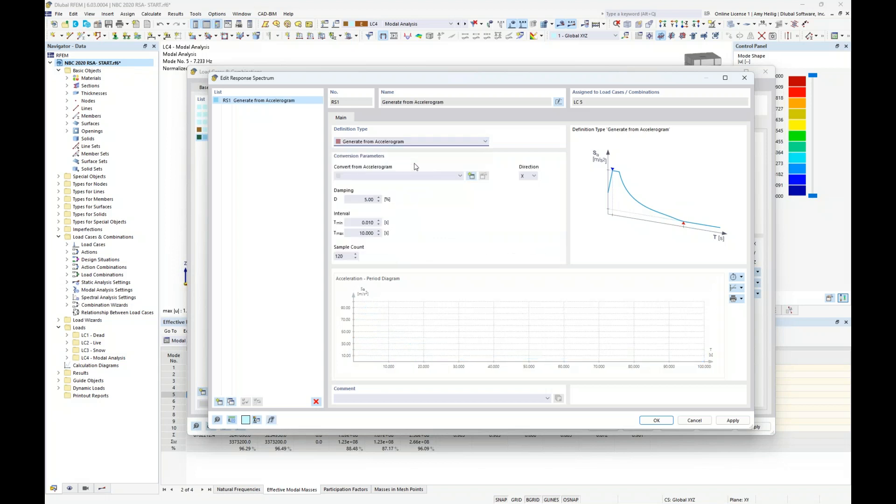
# Try a new accelerogram from the library, choosing Canada's Saguenay, 25 Nov 1988 record from the Island Falls station
pyautogui.click(471, 176)
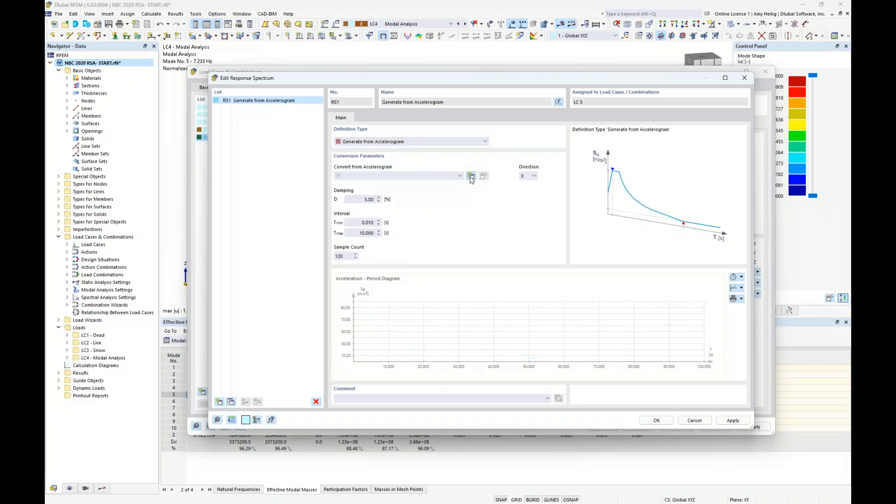
pyautogui.click(473, 140)
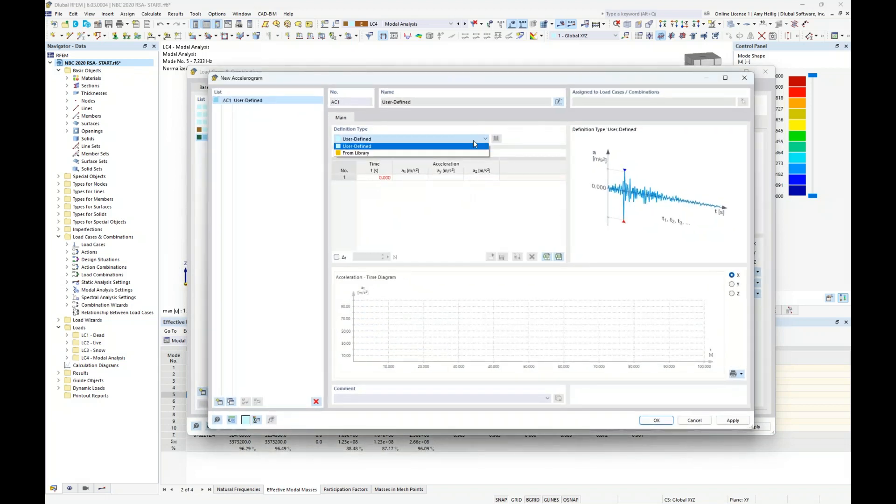
pyautogui.click(466, 157)
pyautogui.click(495, 141)
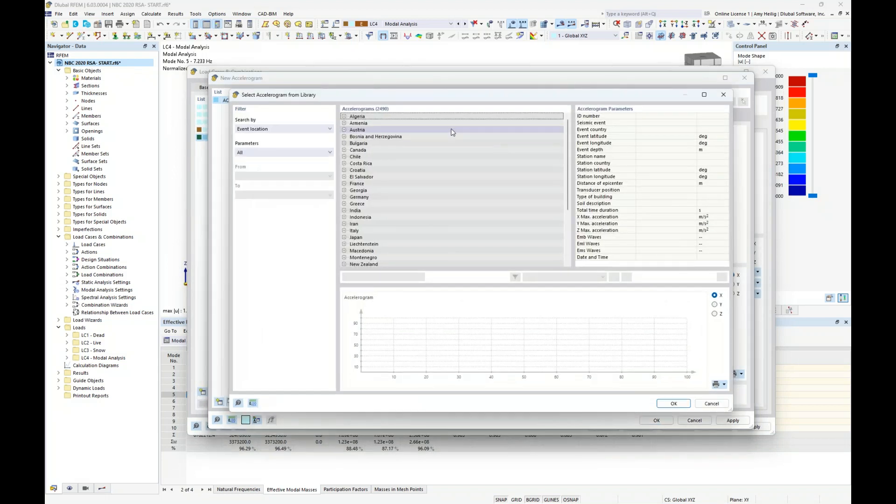
pyautogui.click(344, 150)
pyautogui.click(373, 157)
pyautogui.click(384, 171)
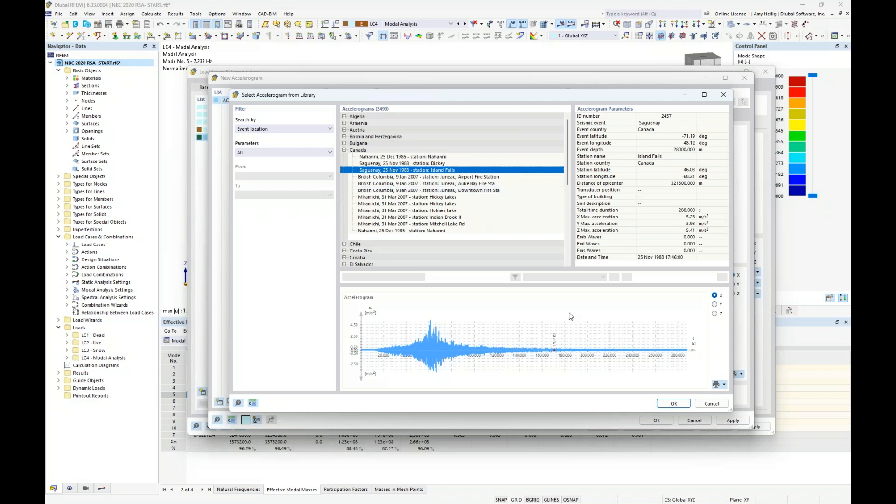
pyautogui.click(670, 404)
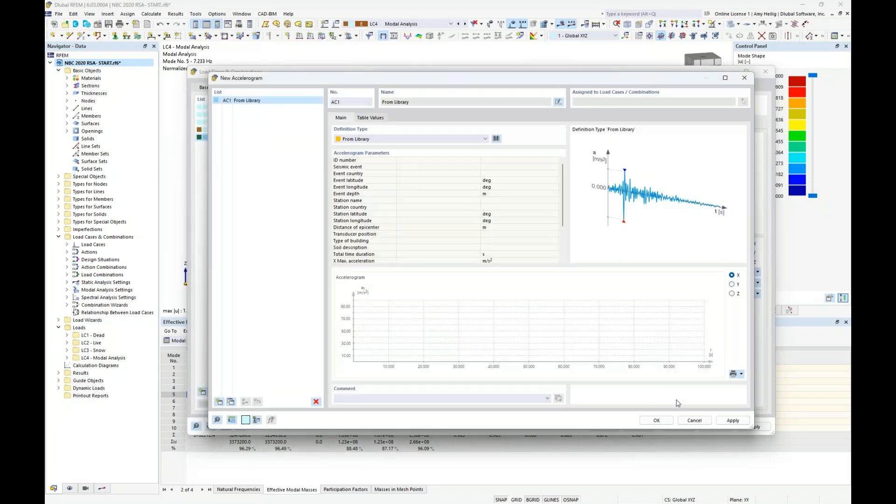
pyautogui.press('Return')
# Define response spectrum RS1 according to the standard NBC | 2020 with the spectrum type Design Spectrum
pyautogui.click(439, 143)
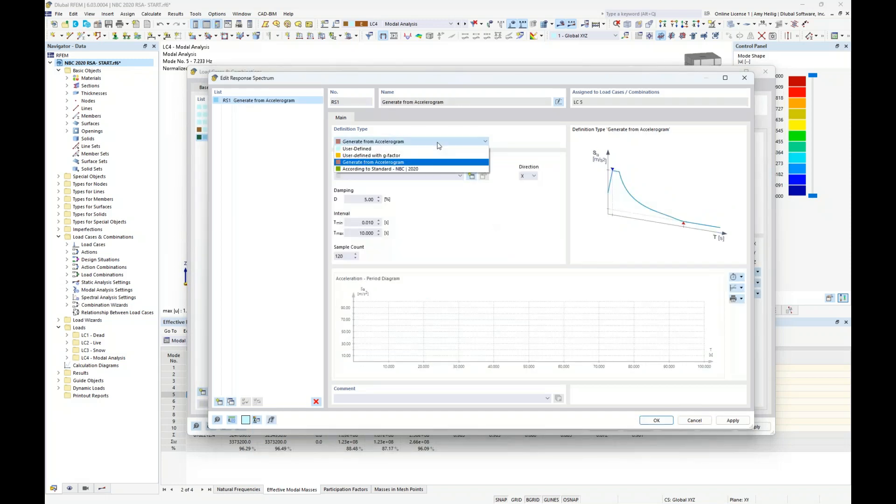
pyautogui.click(422, 169)
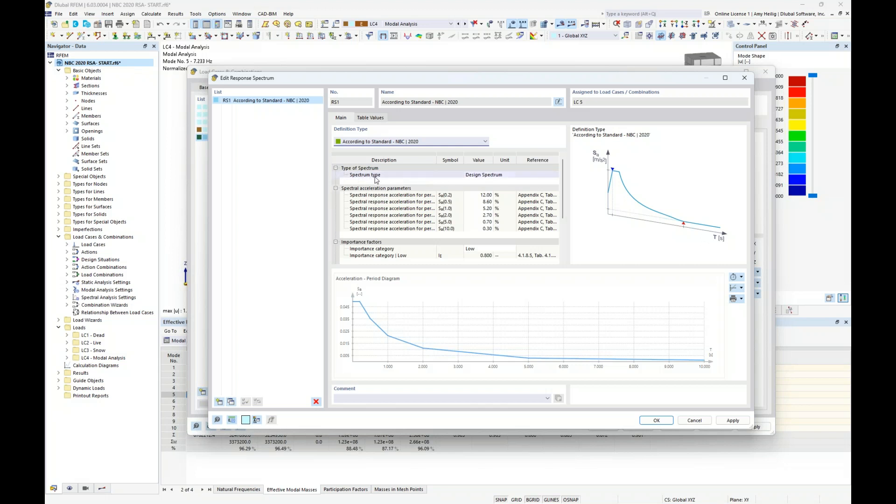
pyautogui.click(488, 175)
pyautogui.click(513, 175)
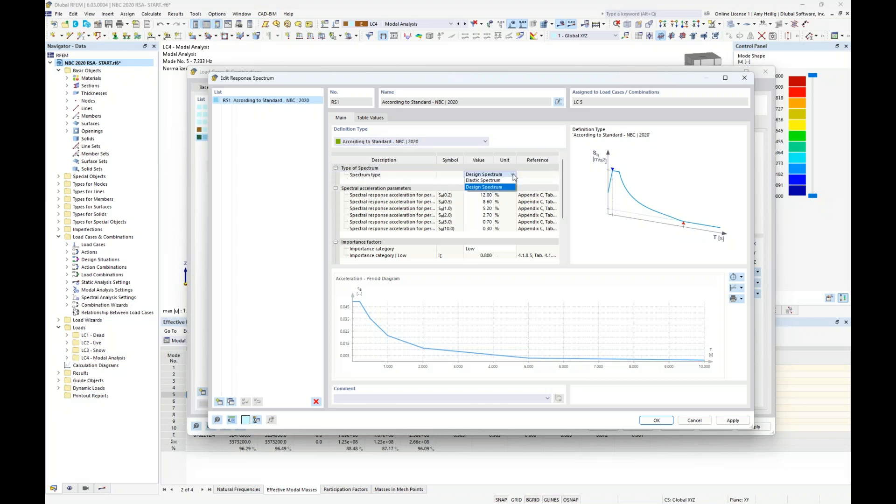
pyautogui.click(482, 187)
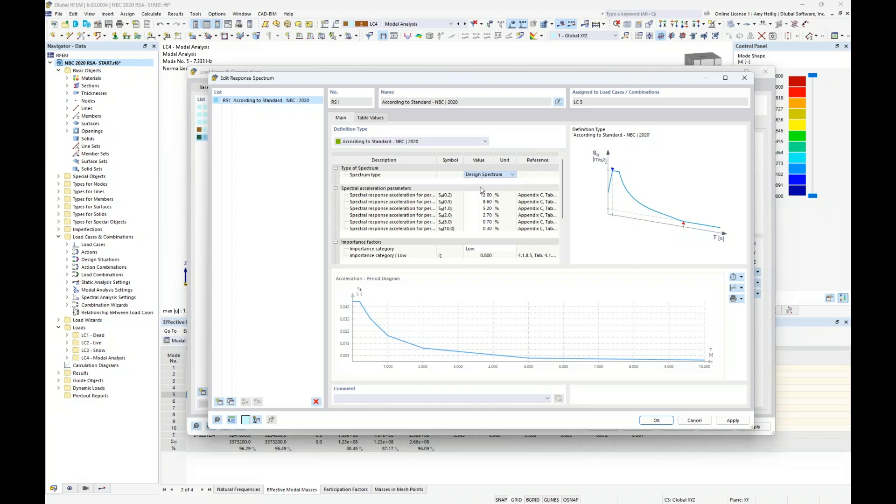
# Show the full spectral acceleration descriptions, and switch to the browser page with Dlubal's NBC 2020 seismic load map
pyautogui.moveTo(436, 193); pyautogui.dragTo(455, 191)
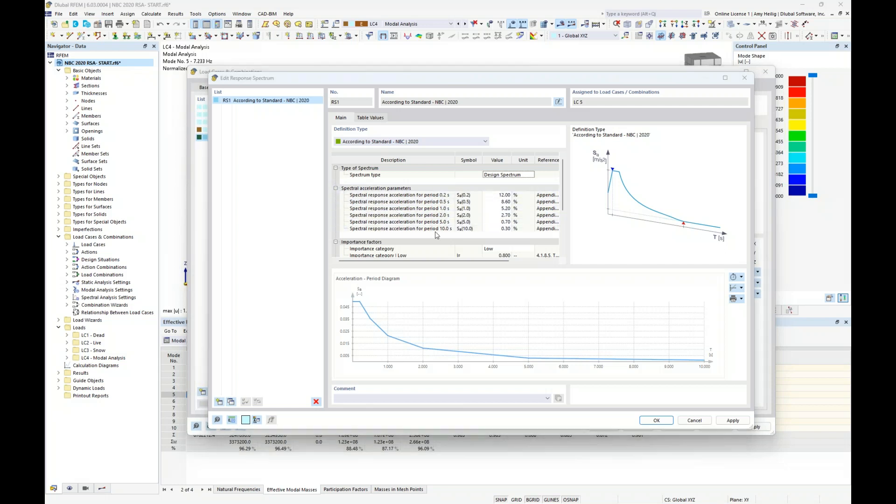
pyautogui.press('super+Tab')
pyautogui.click(477, 252)
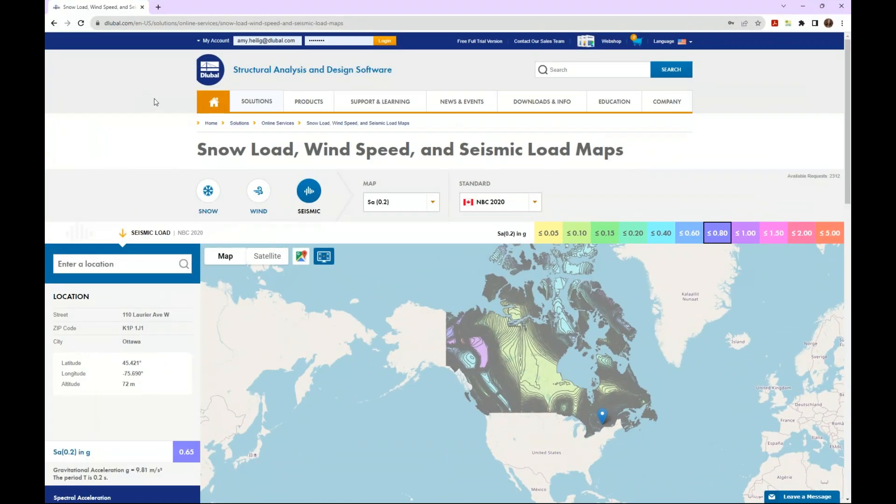
# Look through the seismic standards and countries available for the load map, keeping NBC 2020 selected
pyautogui.moveTo(244, 111)
pyautogui.scroll(-1, 284, 218)
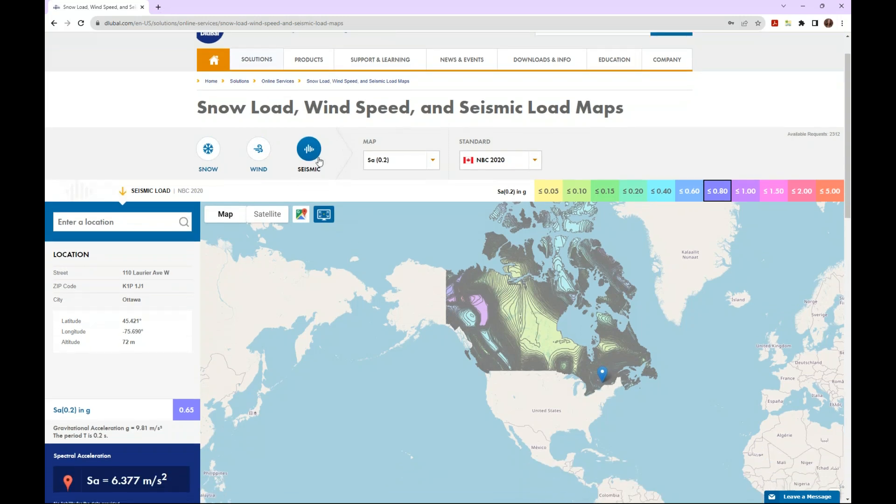
pyautogui.click(535, 164)
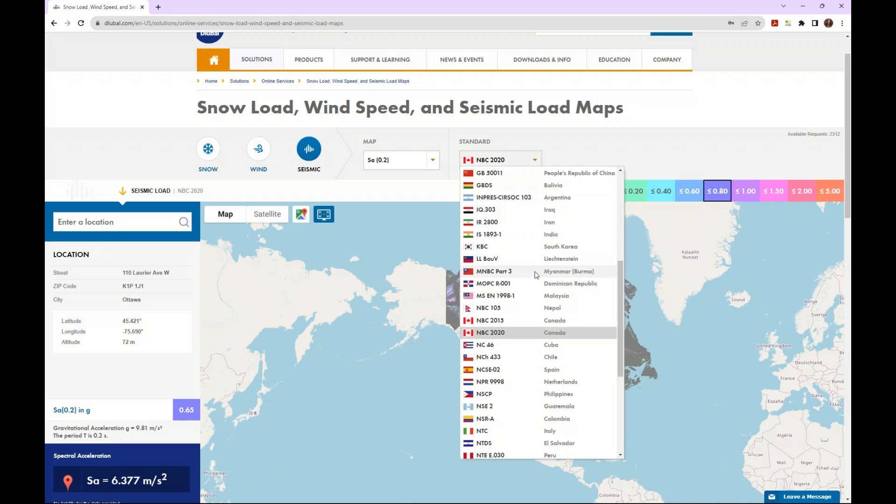
pyautogui.scroll(1, 537, 274)
pyautogui.scroll(3, 537, 274)
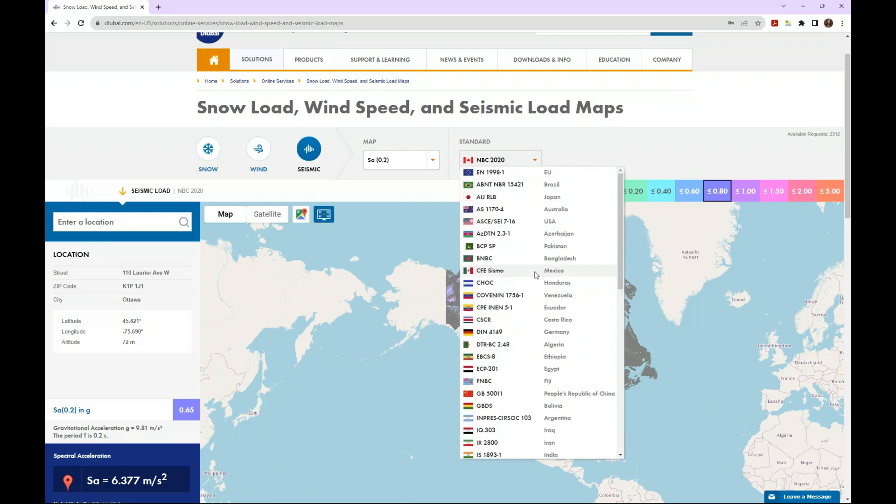
pyautogui.scroll(-5, 518, 226)
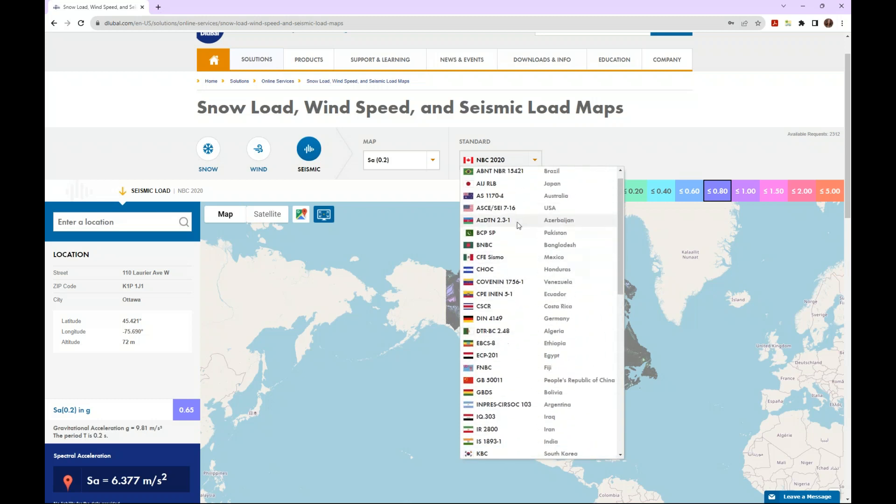
pyautogui.scroll(-1, 518, 226)
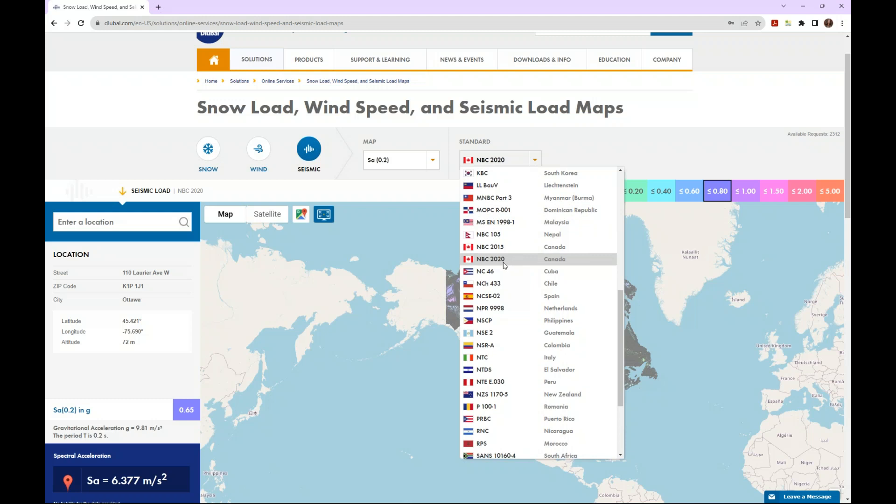
pyautogui.scroll(-2, 505, 264)
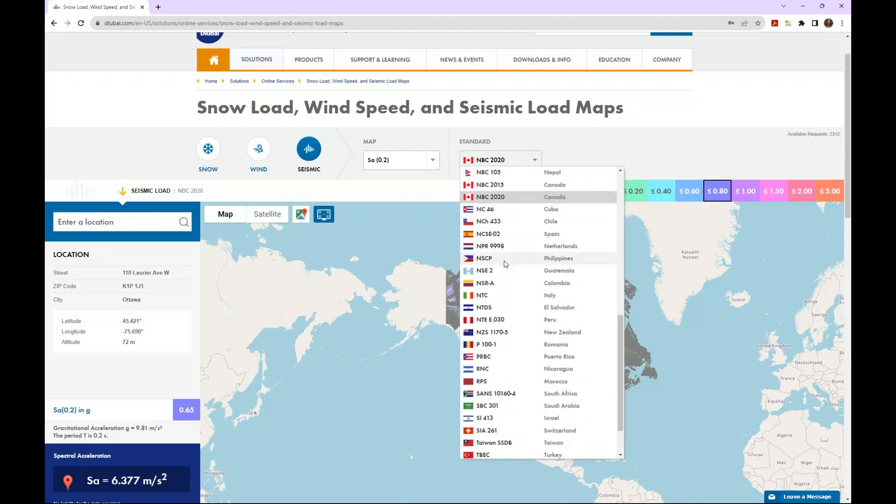
pyautogui.click(602, 152)
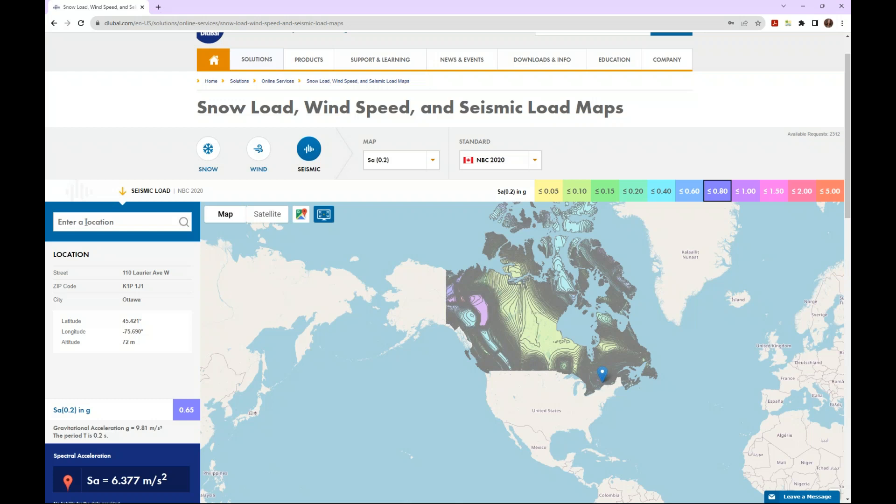
# Examine the available map parameters and the Sa(0.2) spectral acceleration data given for the Ottawa location
pyautogui.click(437, 165)
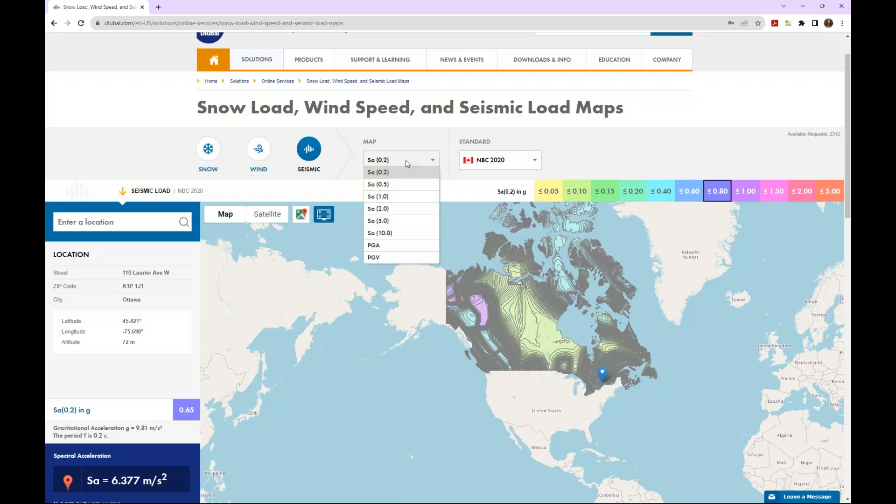
pyautogui.click(413, 140)
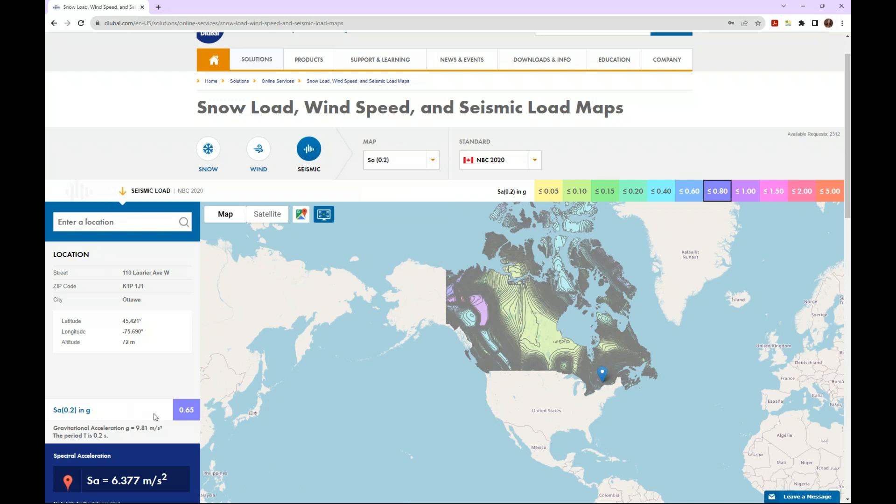
pyautogui.scroll(-2, 137, 416)
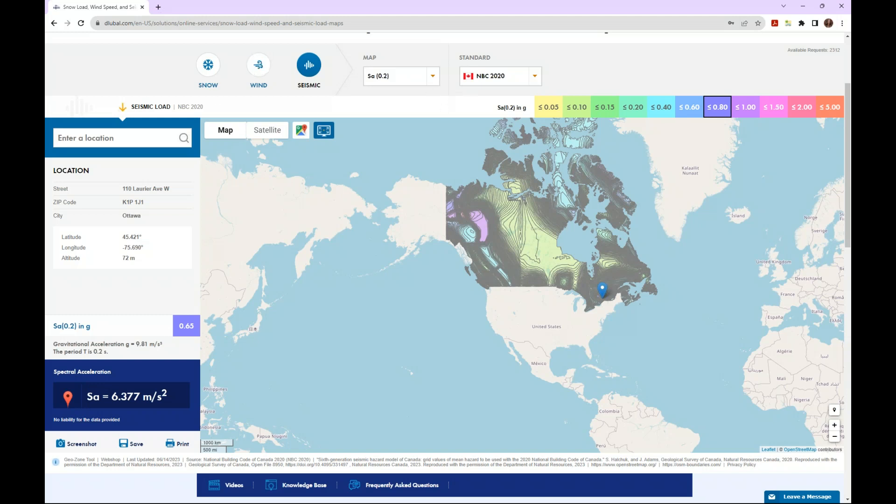
pyautogui.scroll(2, 216, 98)
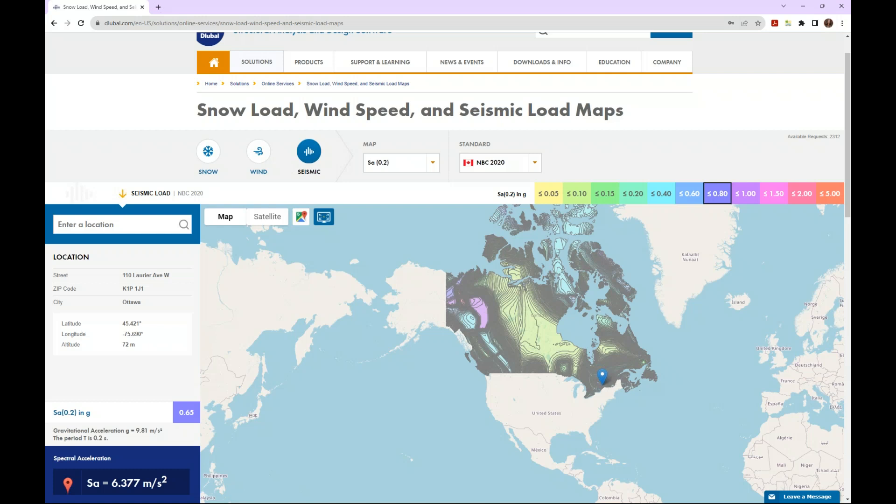
pyautogui.scroll(1, 448, 268)
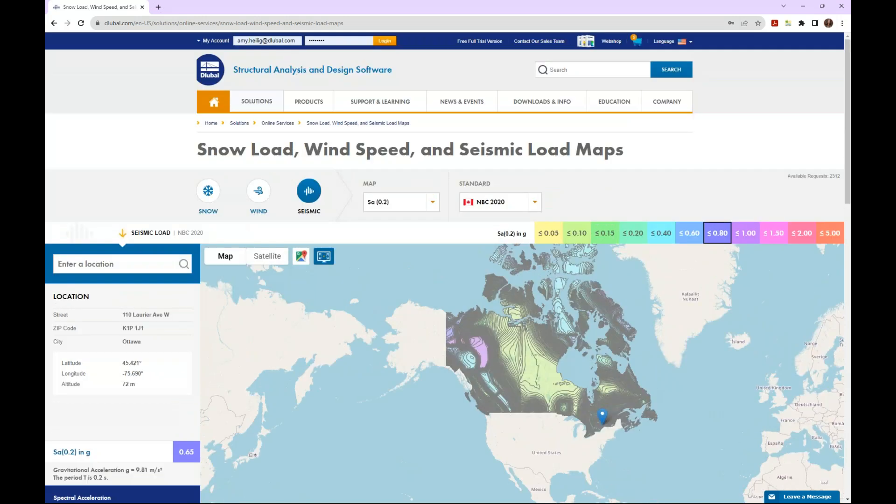
# Switch to RFEM and set response spectrum RS1's importance category to Normal and site class to C, accepting the definition
pyautogui.press('super+Tab')
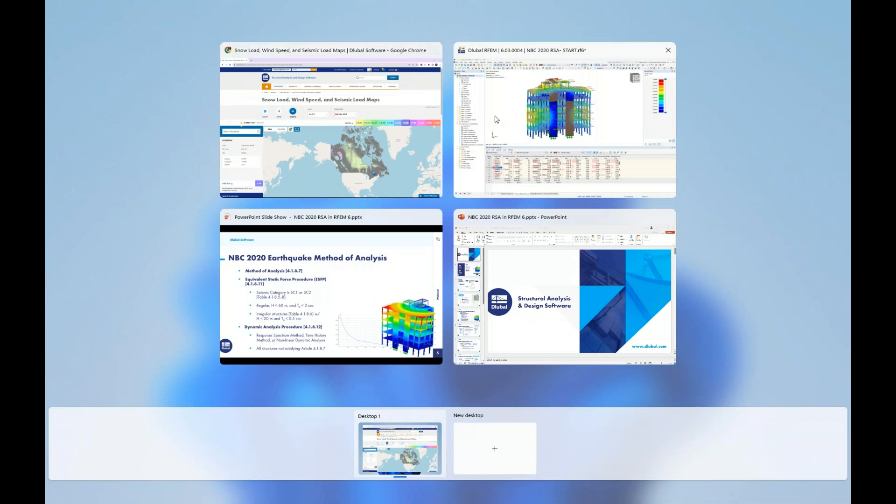
pyautogui.click(496, 120)
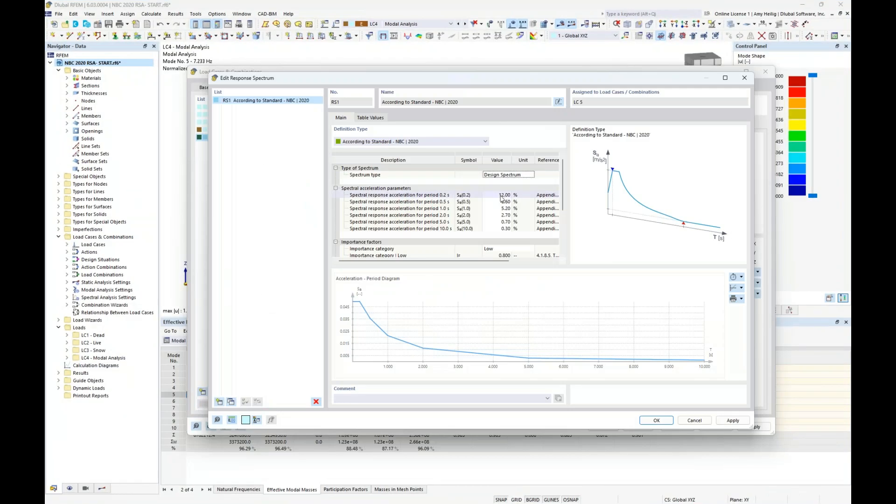
pyautogui.moveTo(562, 184); pyautogui.dragTo(557, 212)
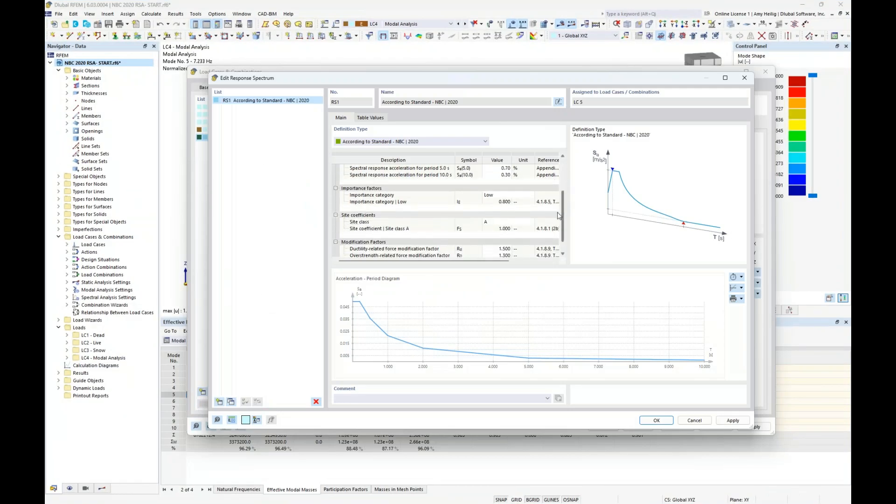
pyautogui.click(522, 196)
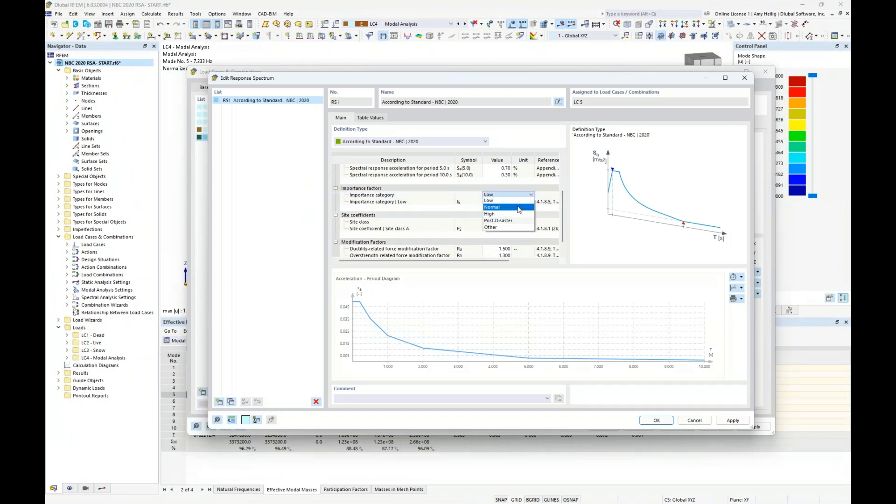
pyautogui.click(519, 207)
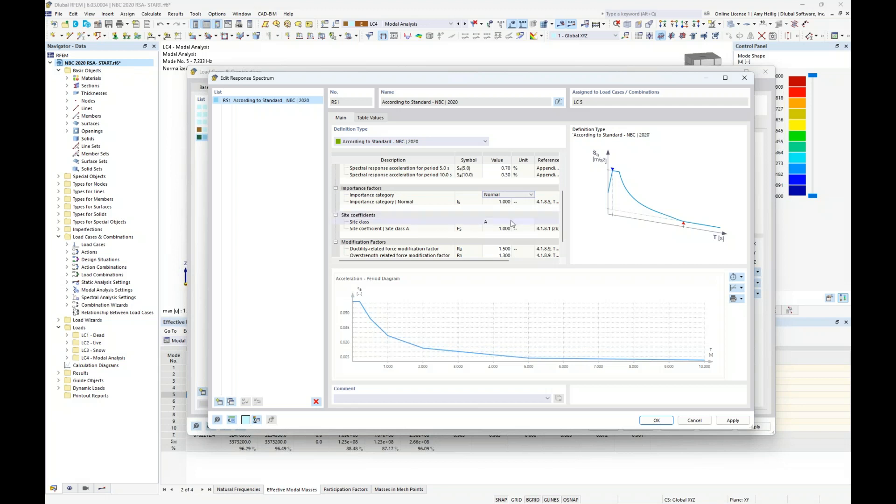
pyautogui.click(511, 221)
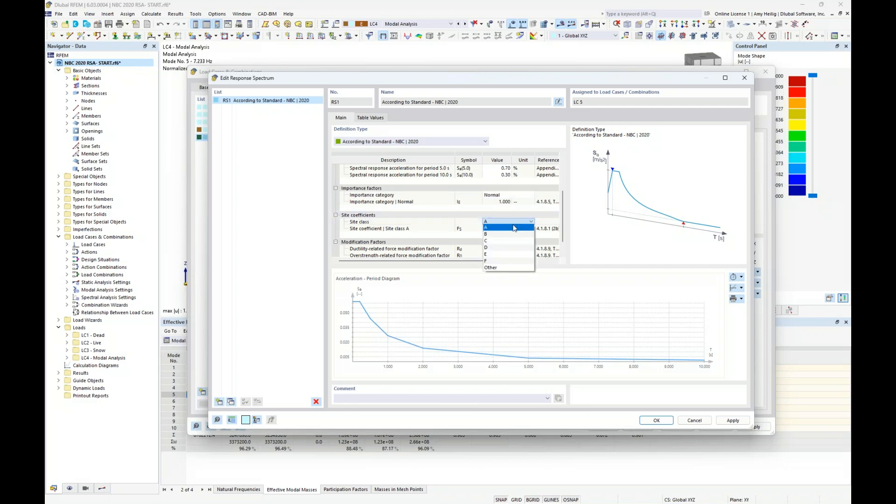
pyautogui.click(512, 241)
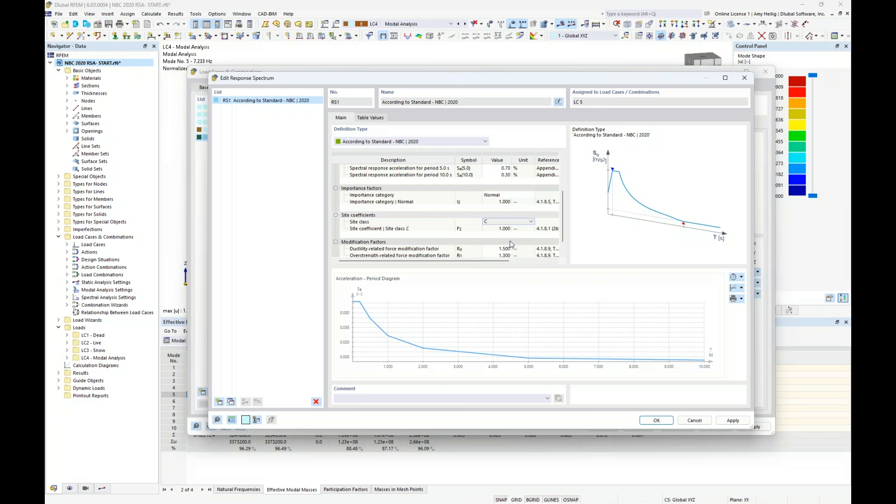
pyautogui.scroll(-1, 466, 235)
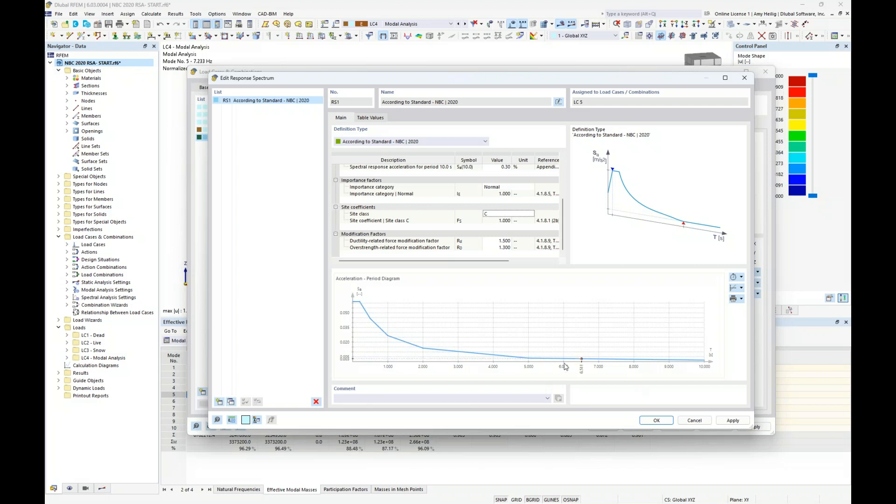
pyautogui.click(656, 421)
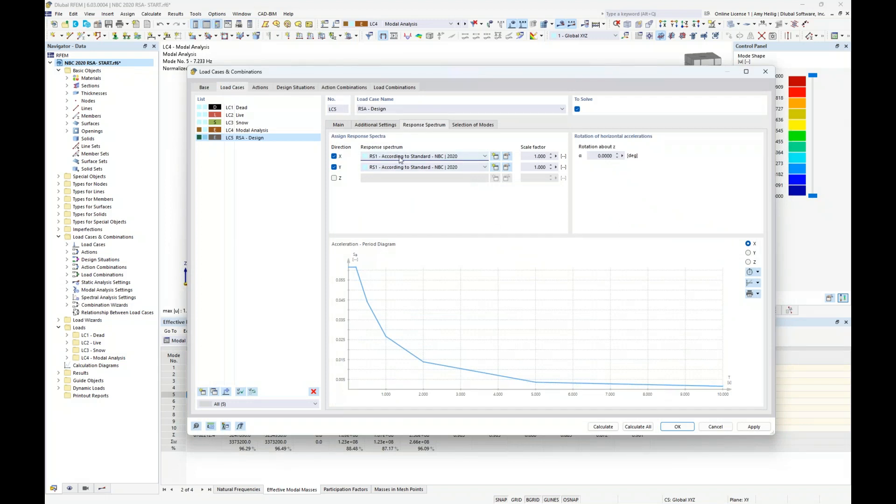
# Assign response spectrum RS1 to the Y direction and review the mode selection of load case LC5
pyautogui.click(411, 168)
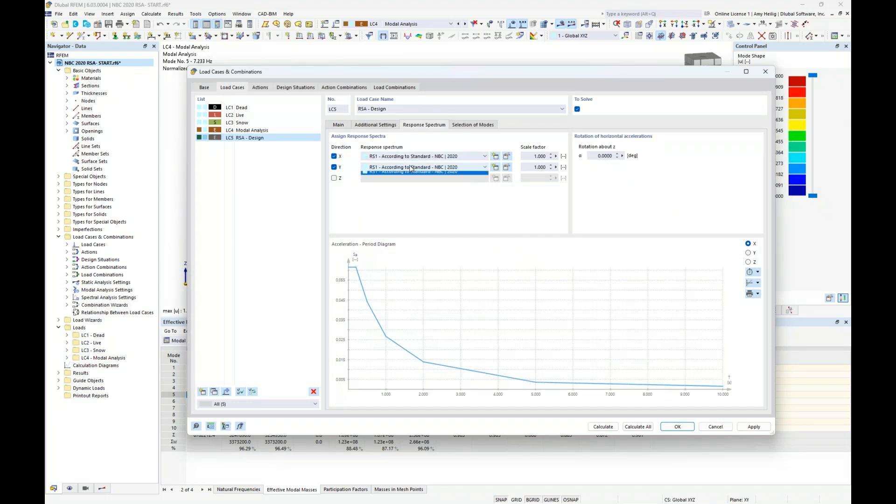
pyautogui.click(412, 168)
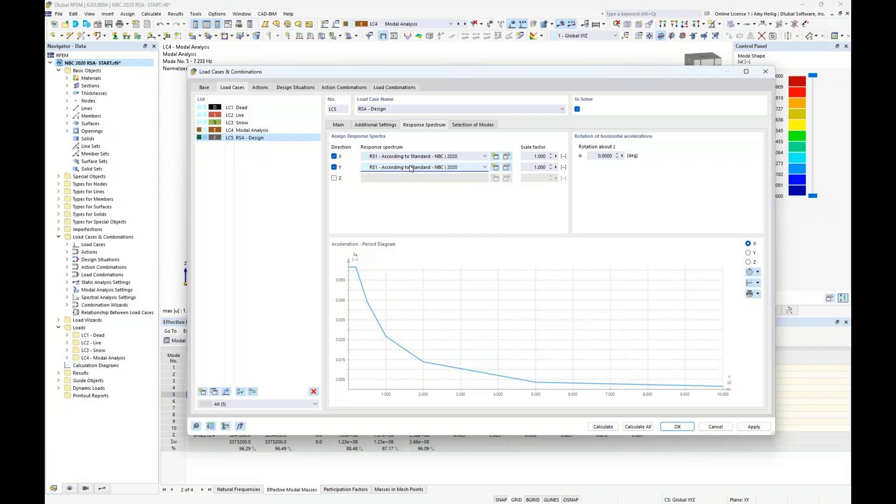
pyautogui.click(472, 125)
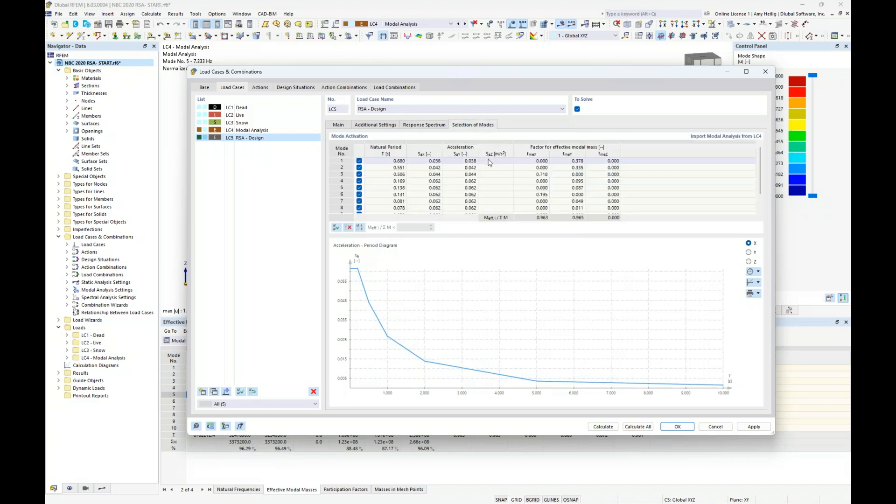
pyautogui.scroll(-1, 489, 162)
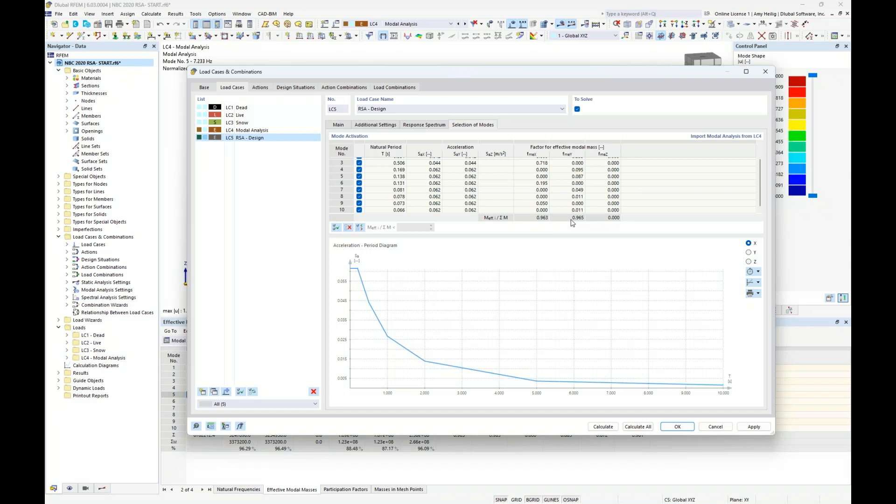
# Filter LC5's active modes by a minimum effective modal mass ratio of 0.04 and check modes 8 and 10
pyautogui.click(360, 228)
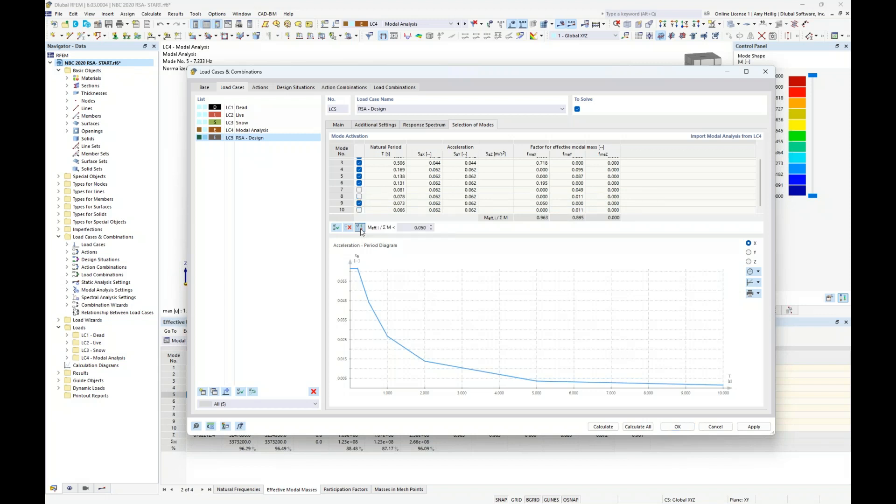
pyautogui.doubleClick(420, 228)
pyautogui.write('0.04')
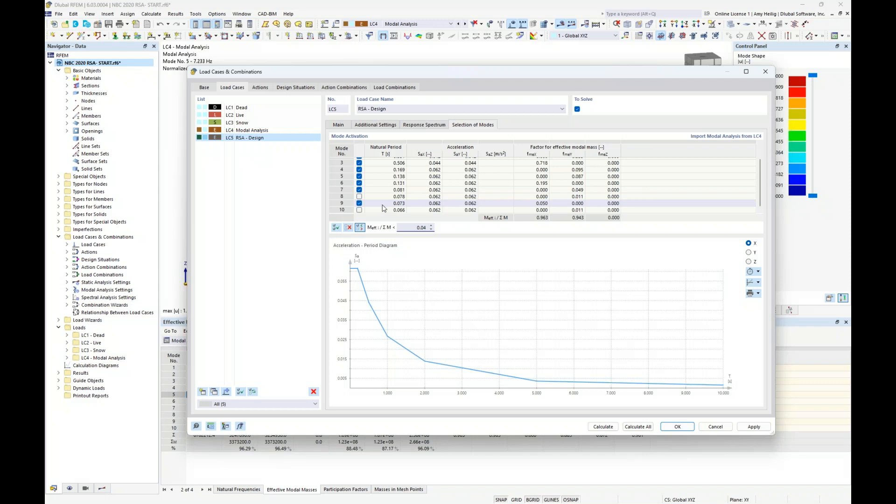
pyautogui.click(349, 197)
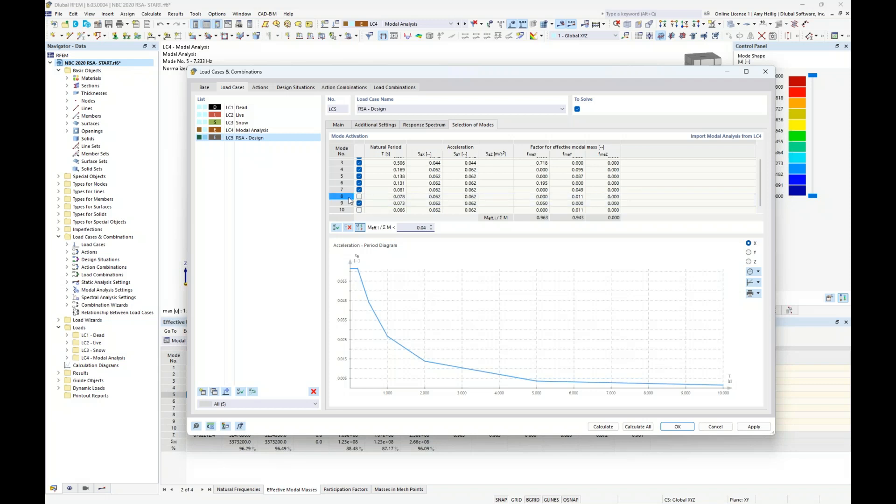
pyautogui.click(350, 210)
# Review the periodic and directional combination rules in spectral analysis settings SPS1, and switch to the PowerPoint slide show
pyautogui.click(339, 127)
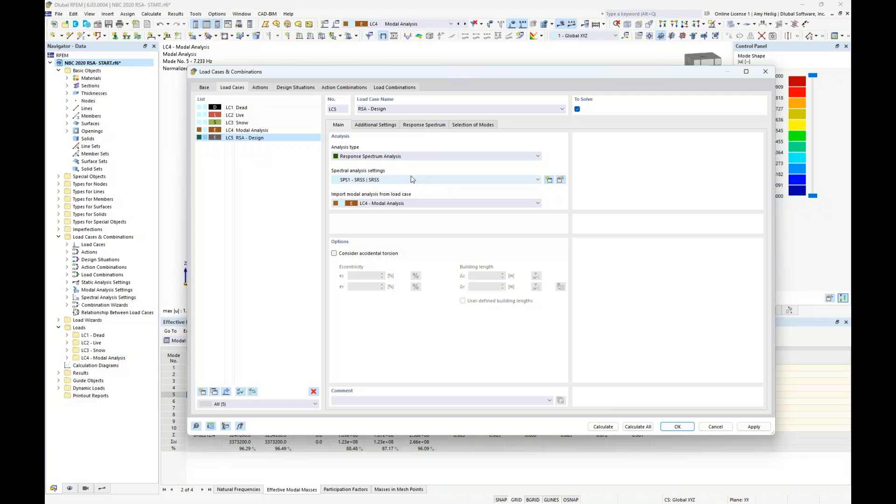
pyautogui.click(560, 181)
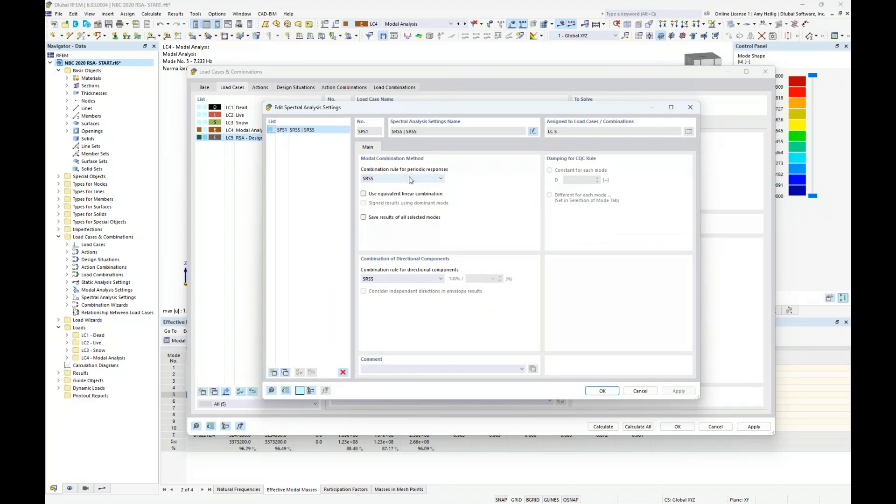
pyautogui.click(430, 179)
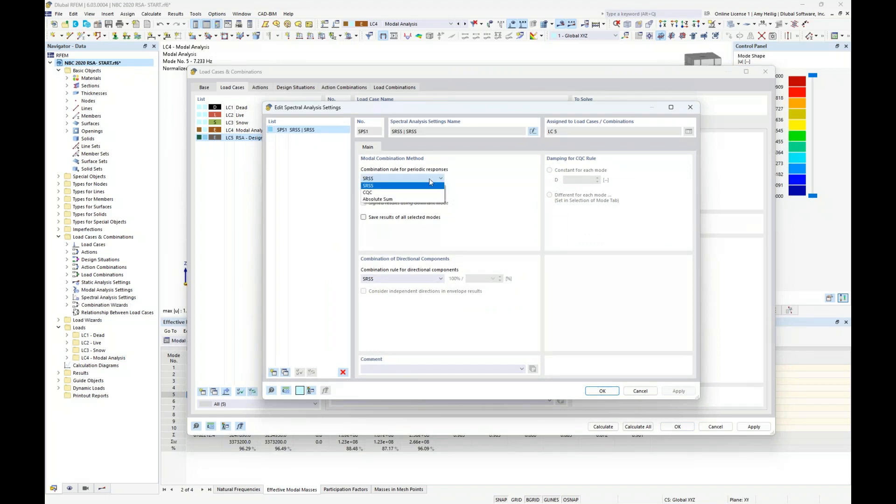
pyautogui.click(480, 210)
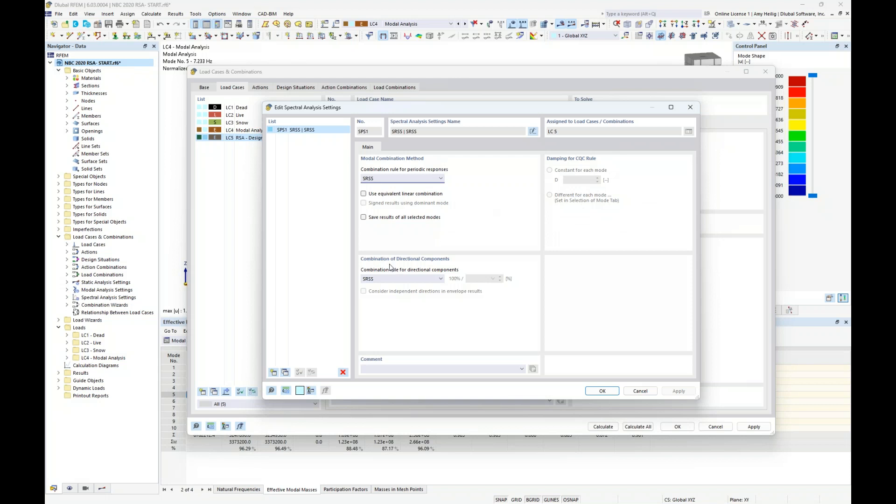
pyautogui.click(441, 279)
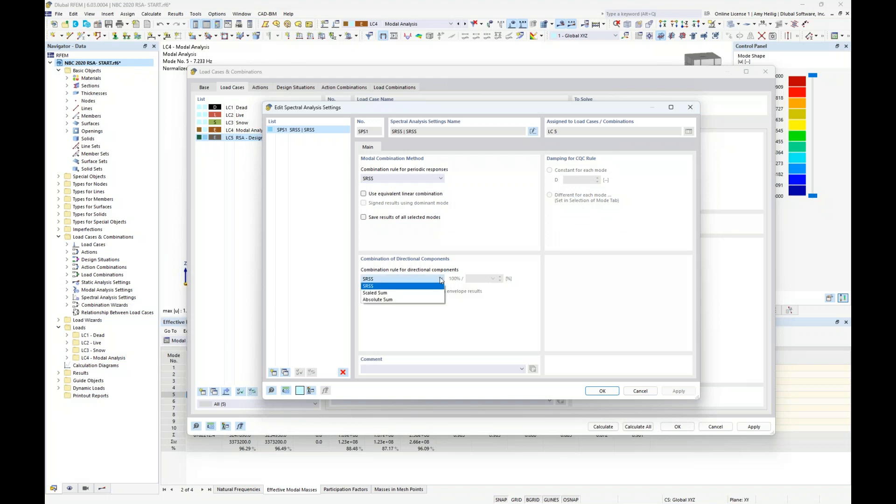
pyautogui.click(500, 238)
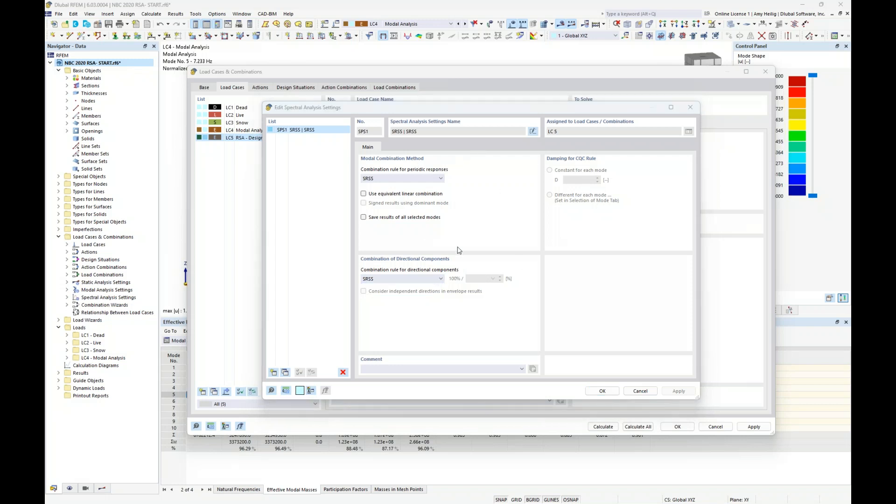
pyautogui.press('super+Tab')
pyautogui.click(382, 256)
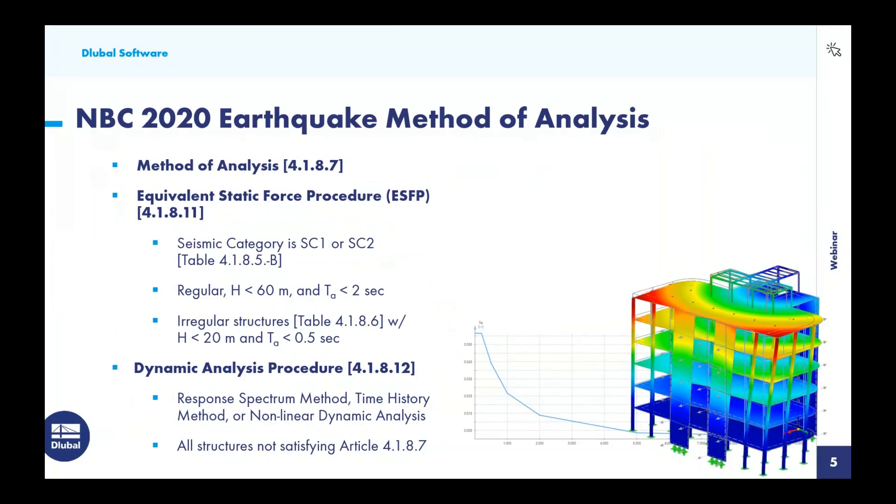
# Advance to the Modal Combination Method slide, and try the CQC rule for periodic responses in RFEM's spectral analysis settings SPS1 before returning to SRSS
pyautogui.press('Right')
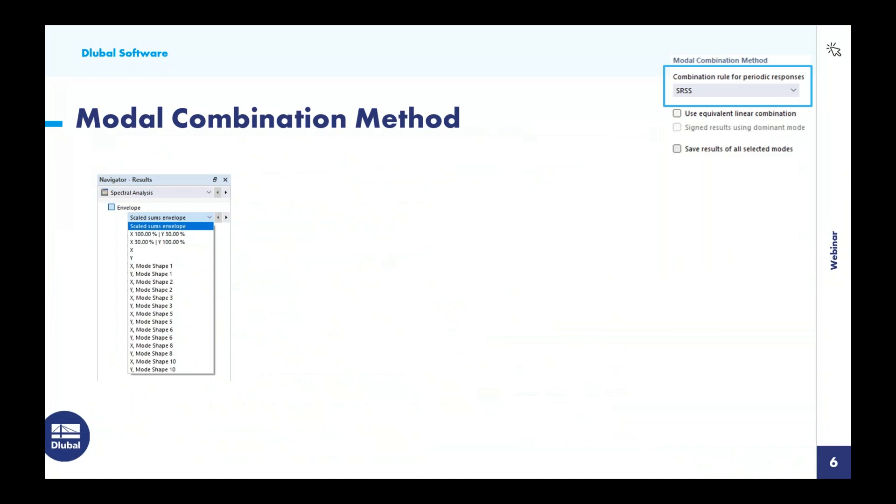
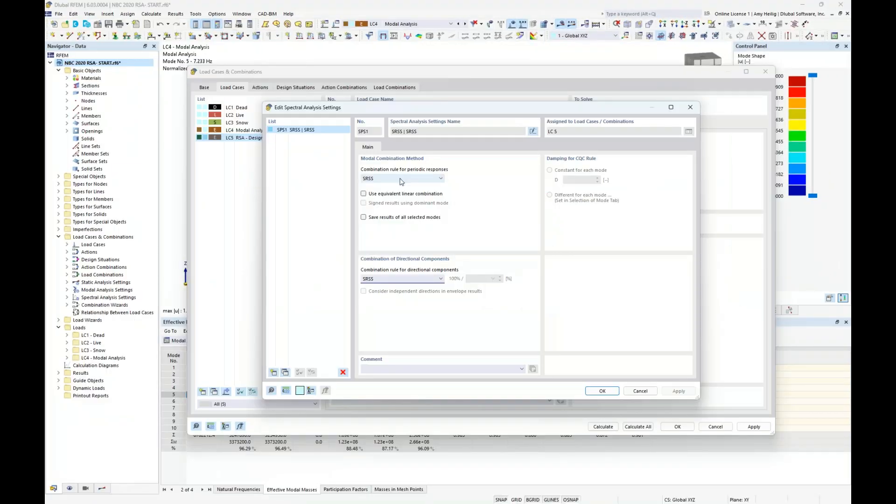
pyautogui.click(401, 180)
pyautogui.click(395, 193)
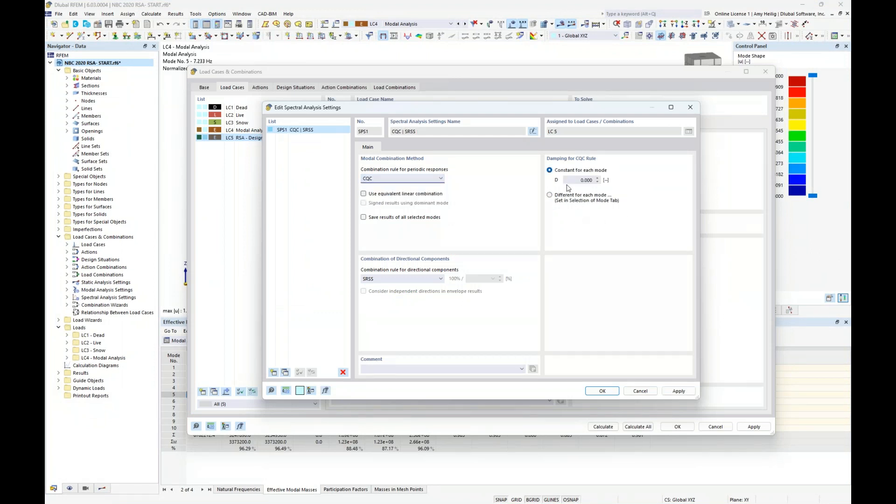
pyautogui.click(412, 179)
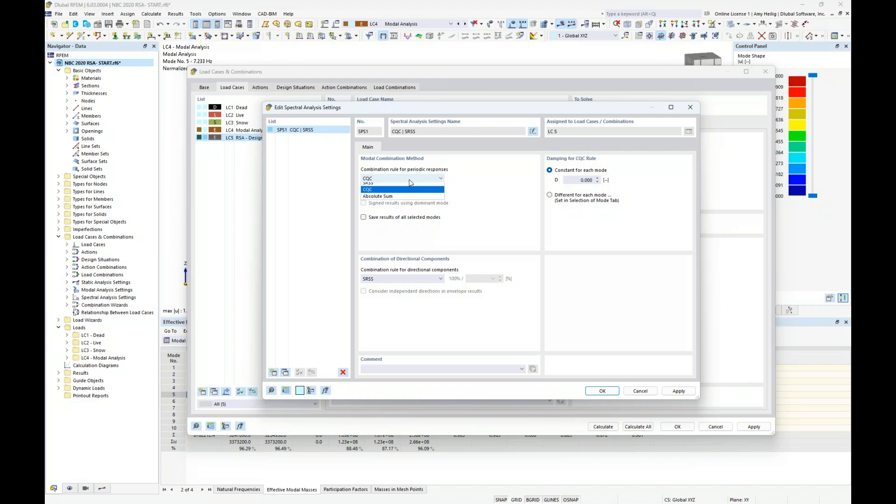
pyautogui.click(406, 190)
# Enable equivalent linear combination and saving of all selected modes' results in SPS1, and combine directional components by Scaled Sum at 100 % / 30 %
pyautogui.click(364, 194)
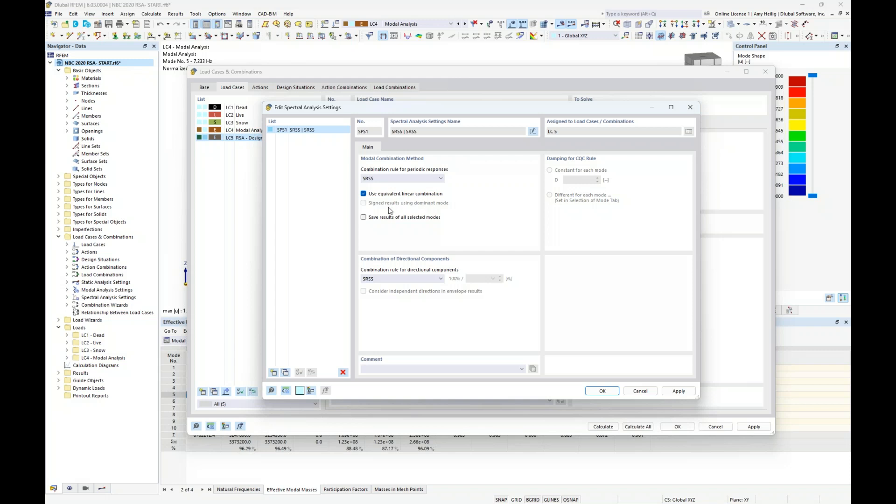
pyautogui.click(363, 218)
pyautogui.click(416, 280)
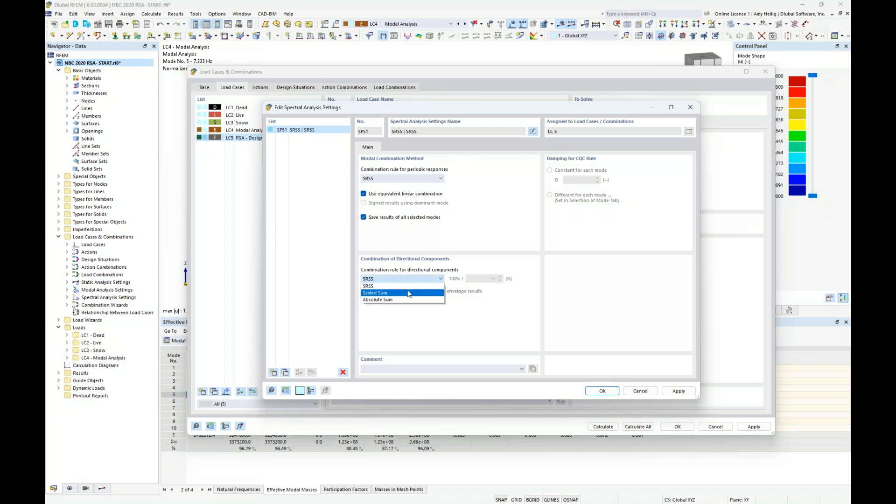
pyautogui.click(409, 293)
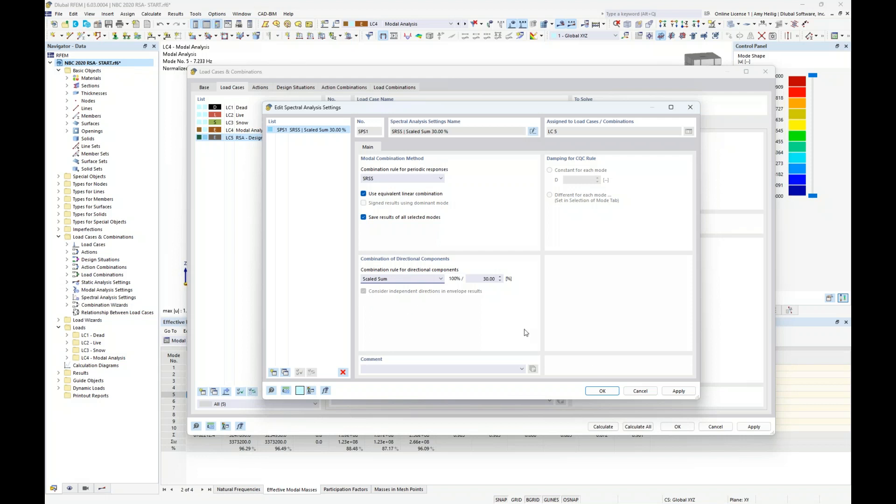
pyautogui.click(601, 391)
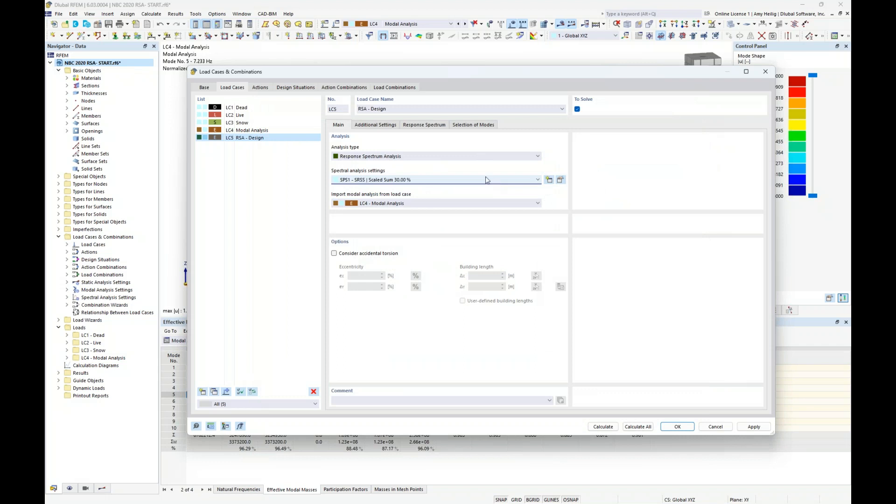
# Consider accidental torsion in LC5 with 10 % eccentricity in X and Y, using LC4's modal analysis, and calculate the load case
pyautogui.click(412, 204)
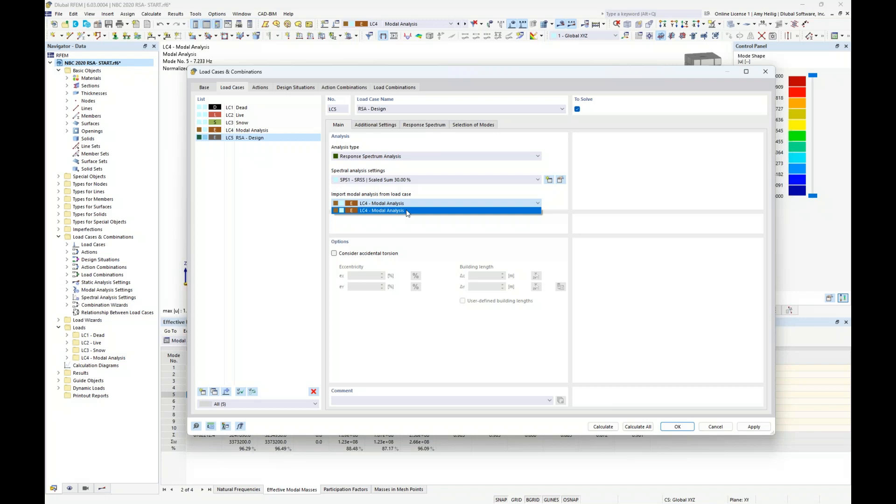
pyautogui.click(407, 211)
pyautogui.click(334, 253)
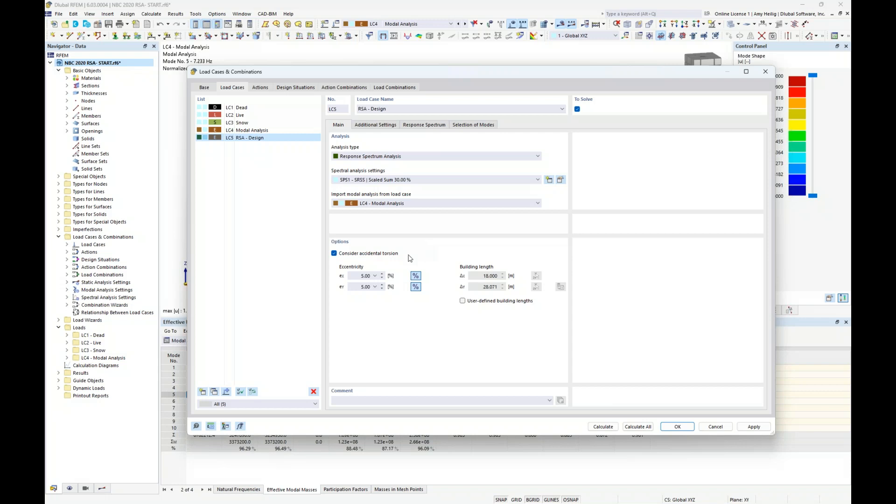
pyautogui.doubleClick(365, 275)
pyautogui.write('10')
pyautogui.press('Tab')
pyautogui.write('10')
pyautogui.click(358, 276)
pyautogui.click(603, 426)
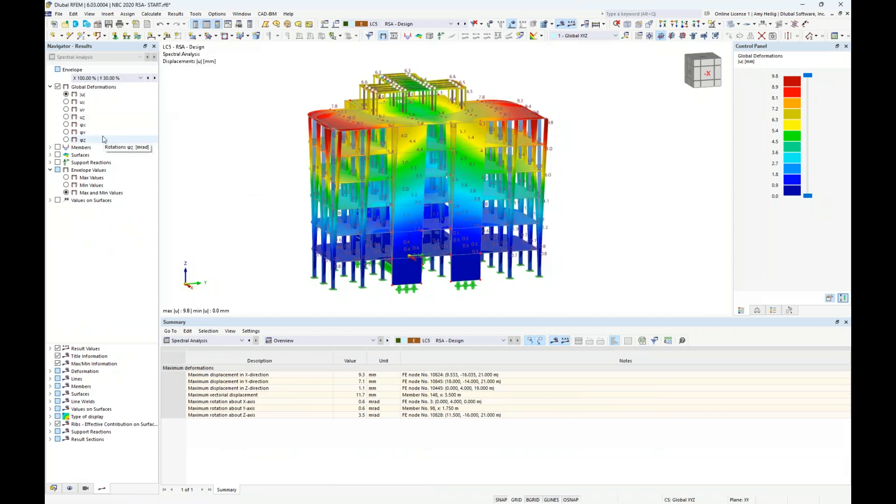
# Compare LC5's global deformations for X mode shape 1, the combined X direction and the scaled sums envelope
pyautogui.click(125, 78)
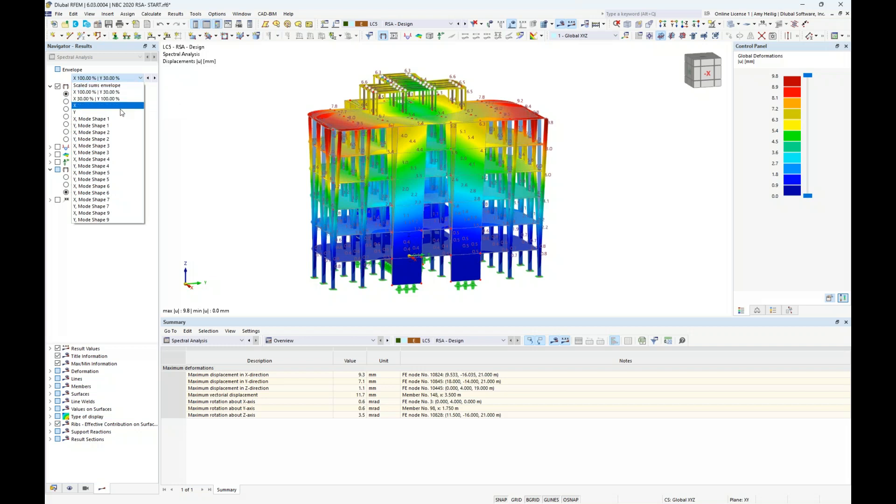
pyautogui.click(113, 120)
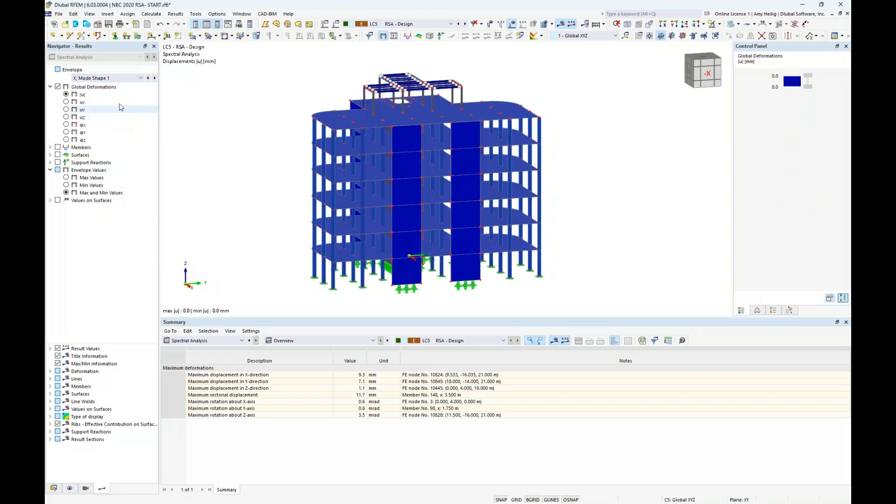
pyautogui.click(118, 78)
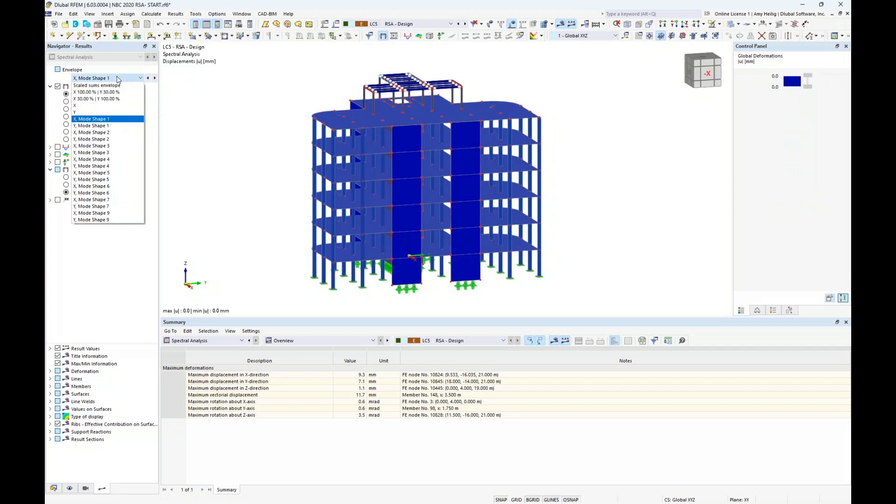
pyautogui.click(95, 107)
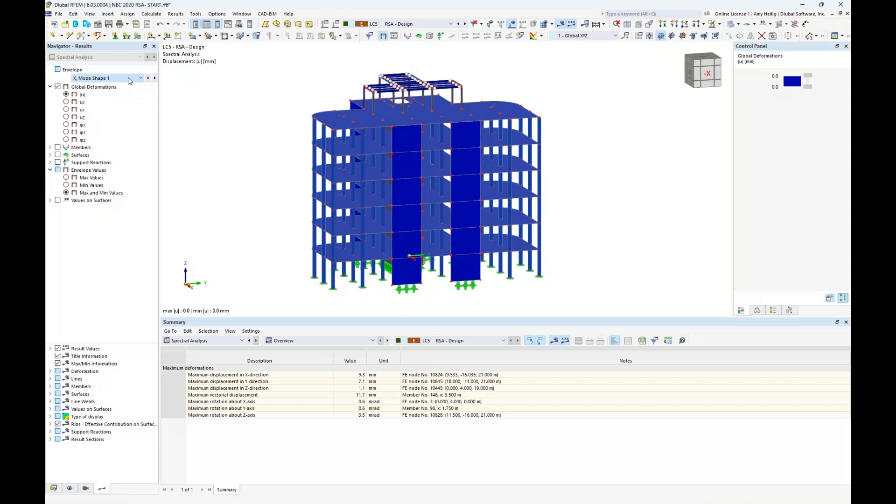
pyautogui.click(130, 80)
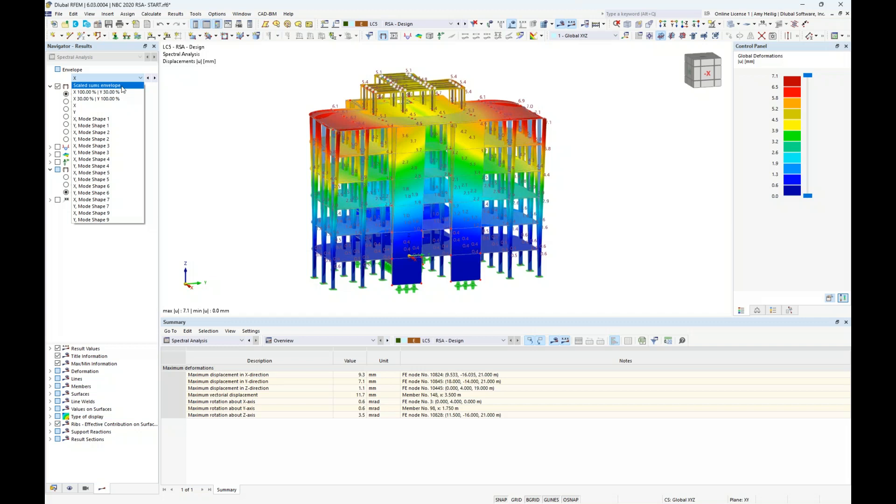
pyautogui.click(123, 86)
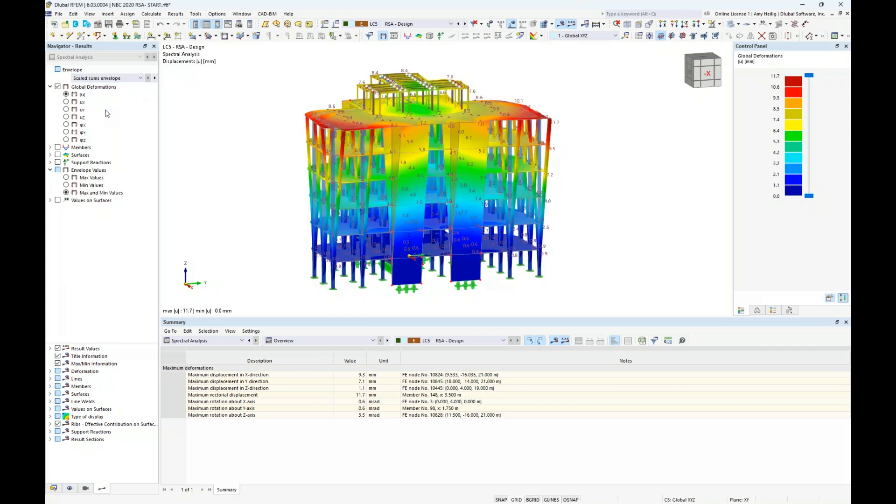
pyautogui.click(117, 79)
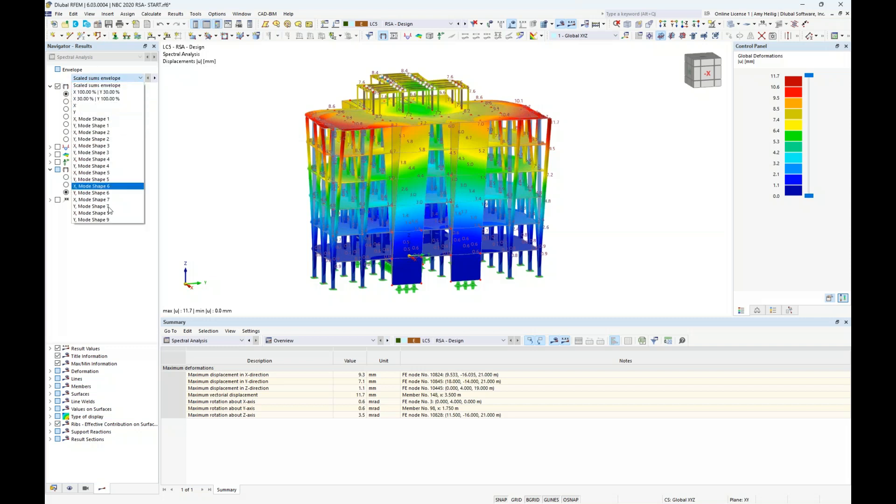
pyautogui.click(96, 260)
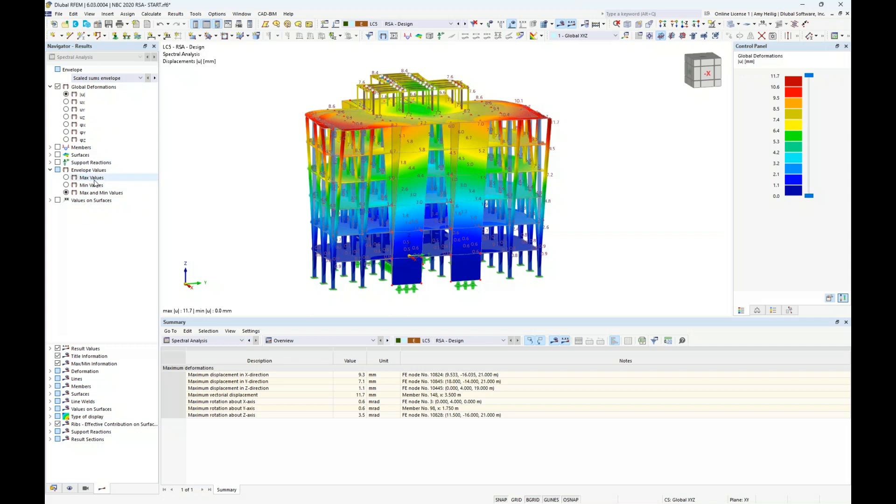
# Inspect the scaled sums deformations with maximum values only, and return to displaying both maximum and minimum values
pyautogui.keyDown('ctrl'); pyautogui.moveTo(221, 204); pyautogui.dragTo(272, 206, button='middle'); pyautogui.keyUp('ctrl')
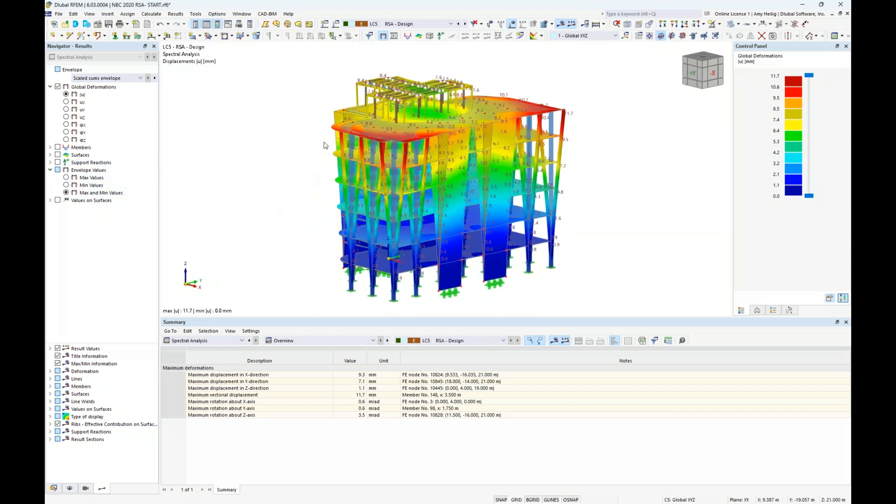
pyautogui.scroll(2, 361, 143)
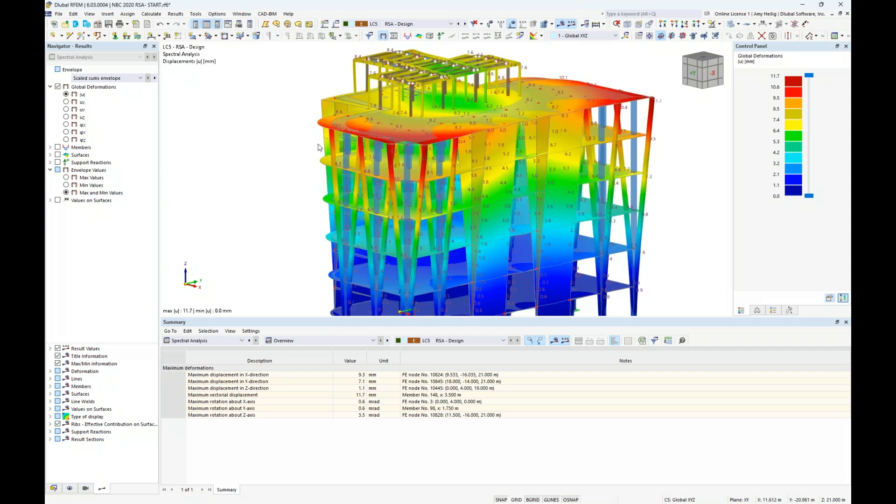
pyautogui.click(68, 178)
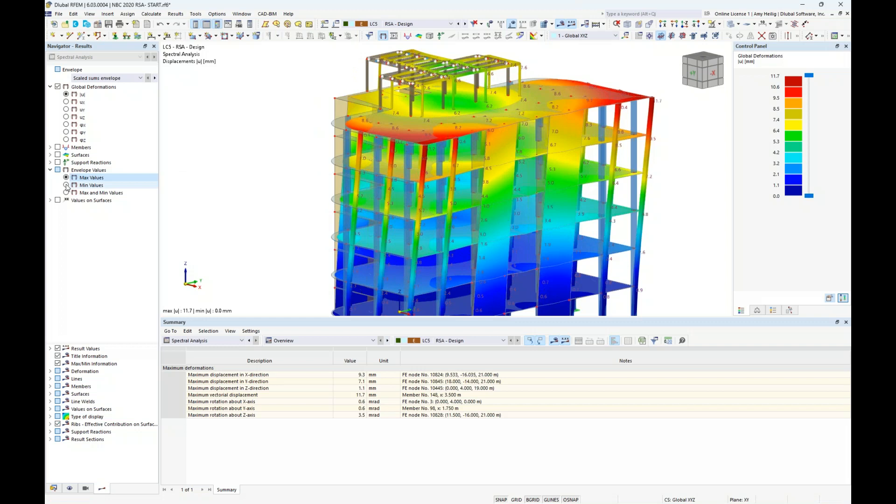
pyautogui.click(68, 193)
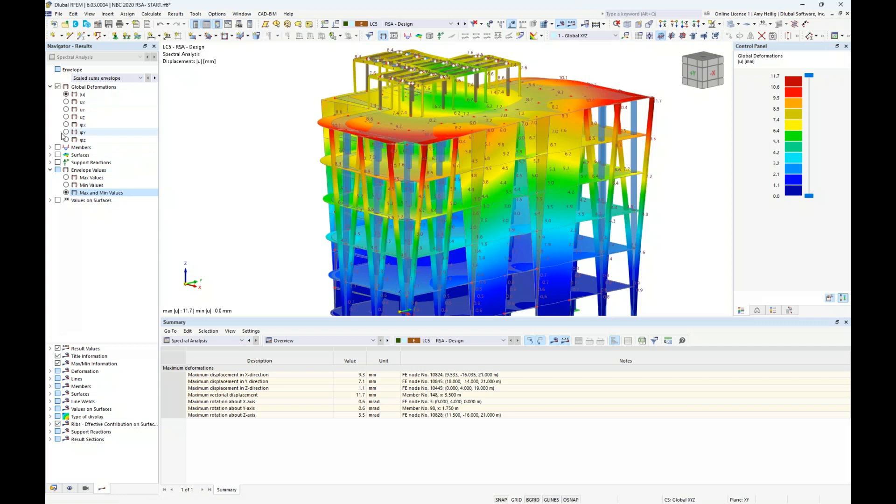
pyautogui.scroll(-4, 302, 181)
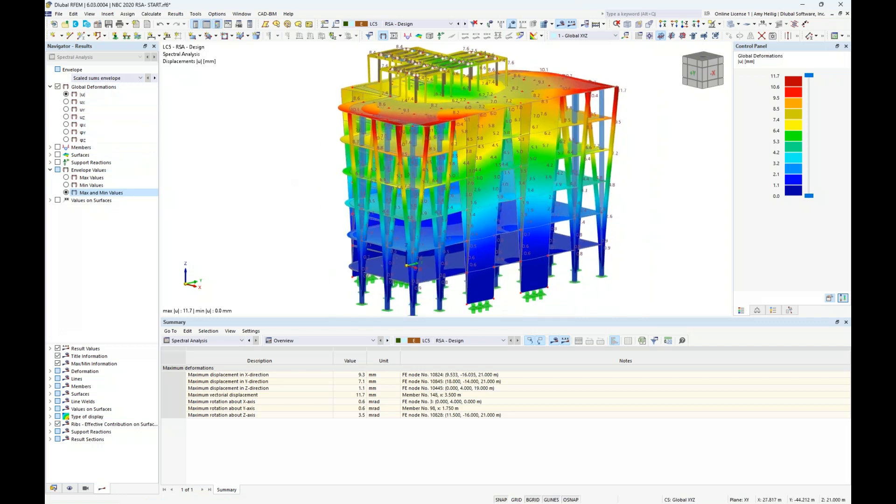
# Examine the members' maximum internal forces N, Vz and My on the wireframe model
pyautogui.click(51, 148)
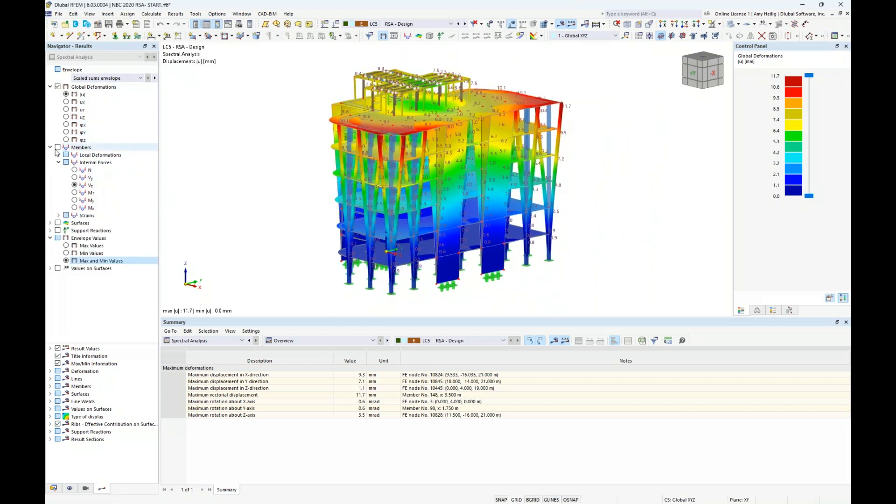
pyautogui.click(57, 147)
pyautogui.click(75, 170)
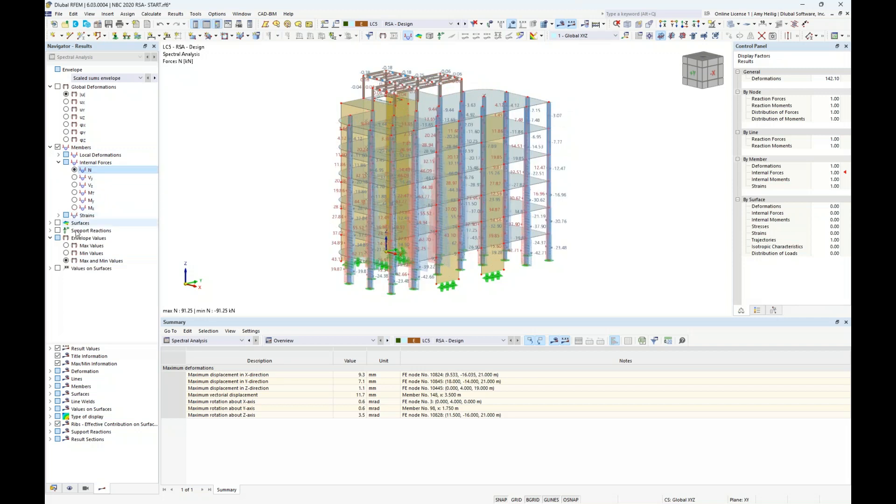
pyautogui.click(67, 246)
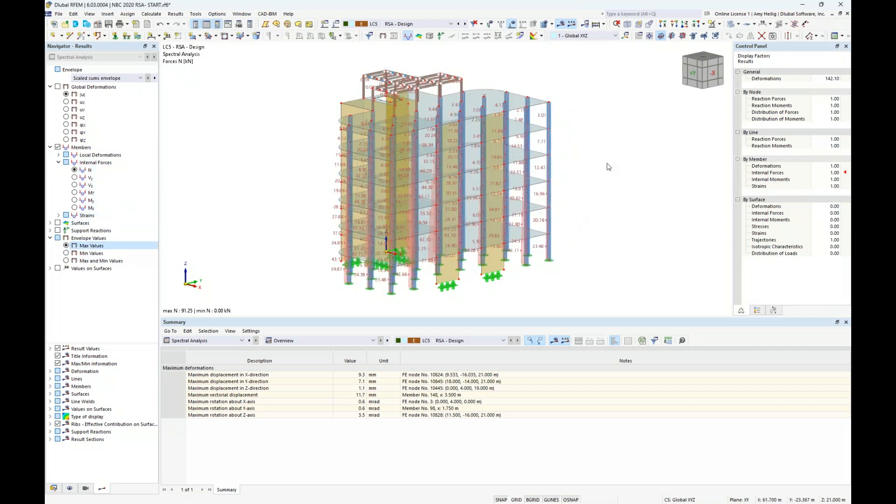
pyautogui.click(731, 25)
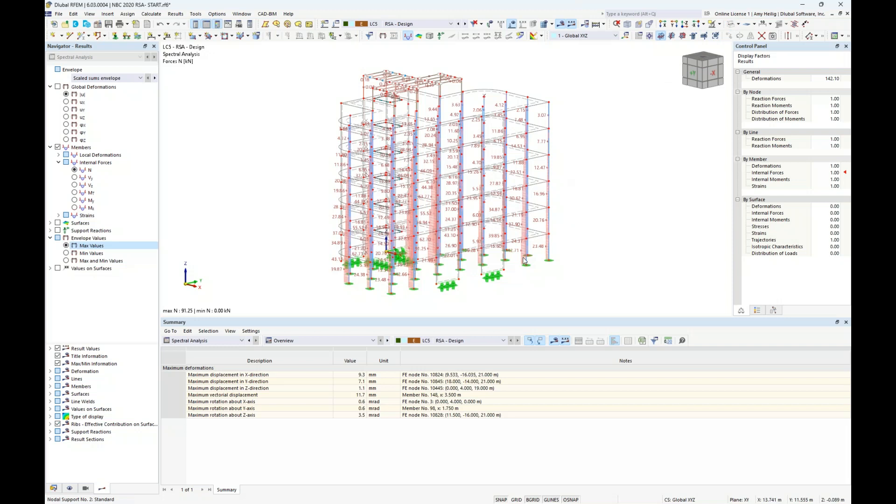
pyautogui.scroll(1, 547, 263)
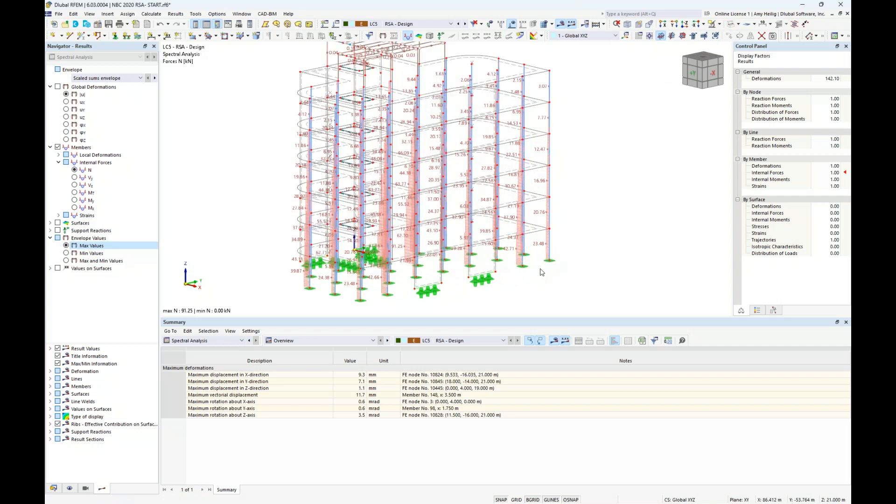
pyautogui.click(75, 185)
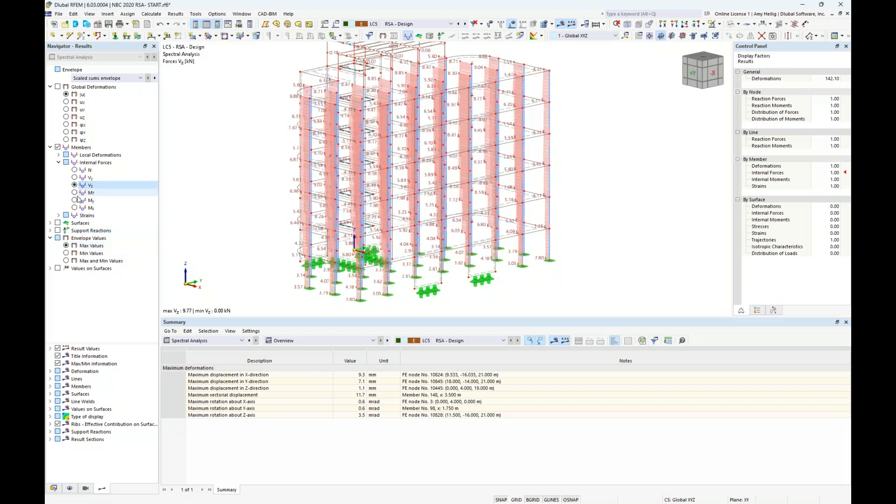
pyautogui.click(74, 201)
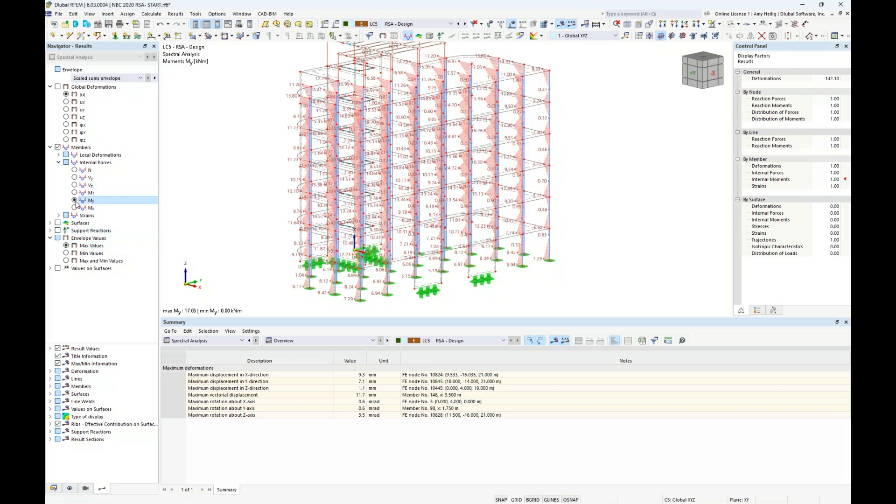
# Replace the member results with surface results, and examine the basic internal forces mx and my with the colour scale for my
pyautogui.click(50, 148)
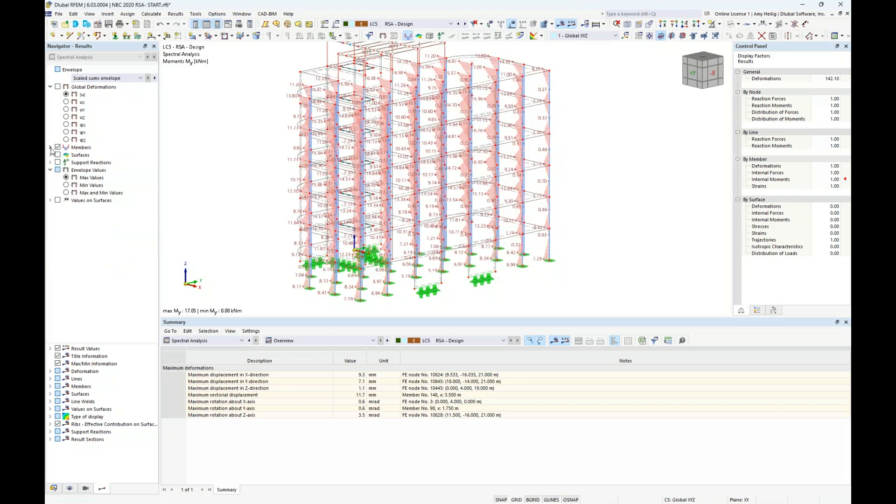
pyautogui.click(58, 148)
pyautogui.click(58, 155)
pyautogui.click(50, 155)
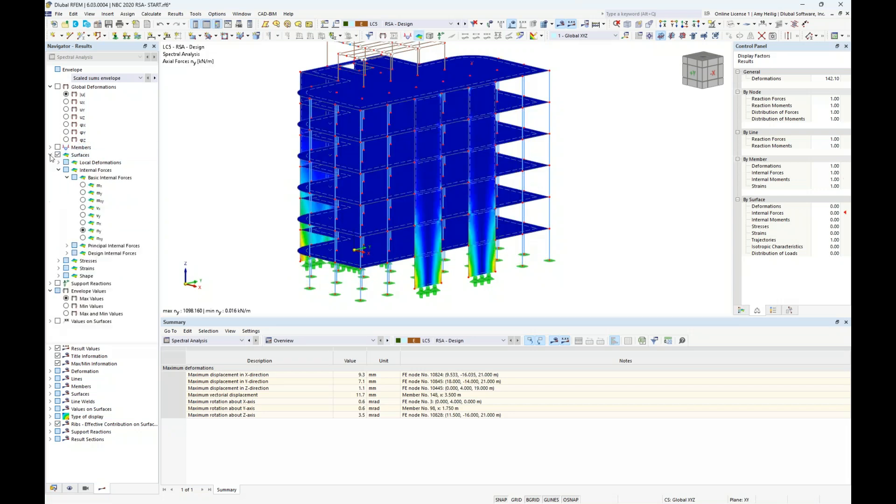
pyautogui.click(83, 186)
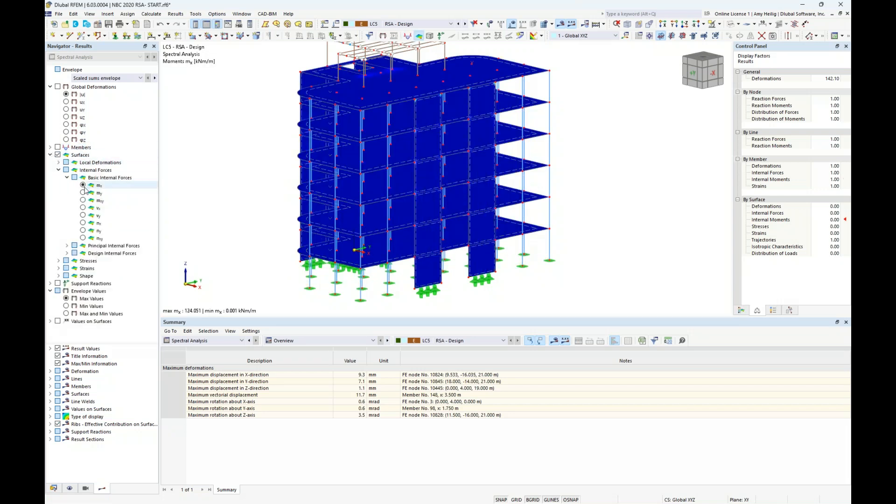
pyautogui.click(83, 193)
pyautogui.click(740, 311)
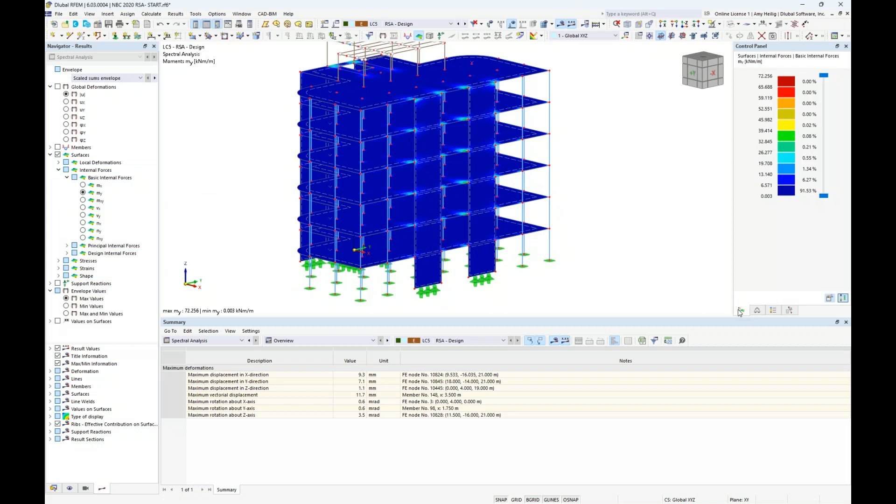
# Examine the surfaces' basic internal forces nx and ny on the model
pyautogui.click(83, 223)
pyautogui.click(83, 231)
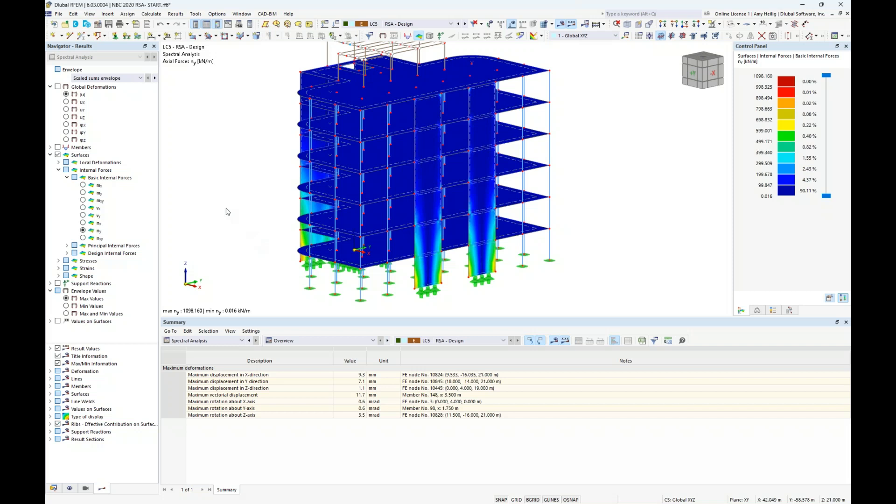
pyautogui.click(51, 155)
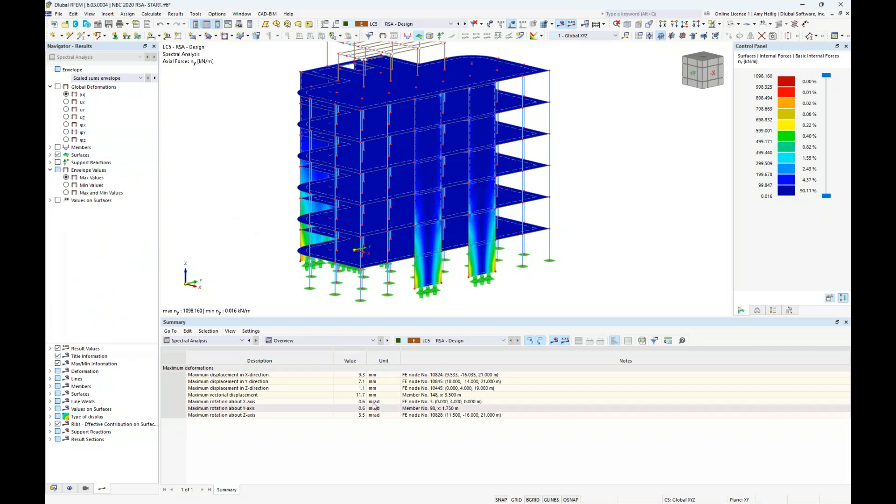
# Show the spectral analysis results by member in the results table and examine member 1's internal forces
pyautogui.click(220, 341)
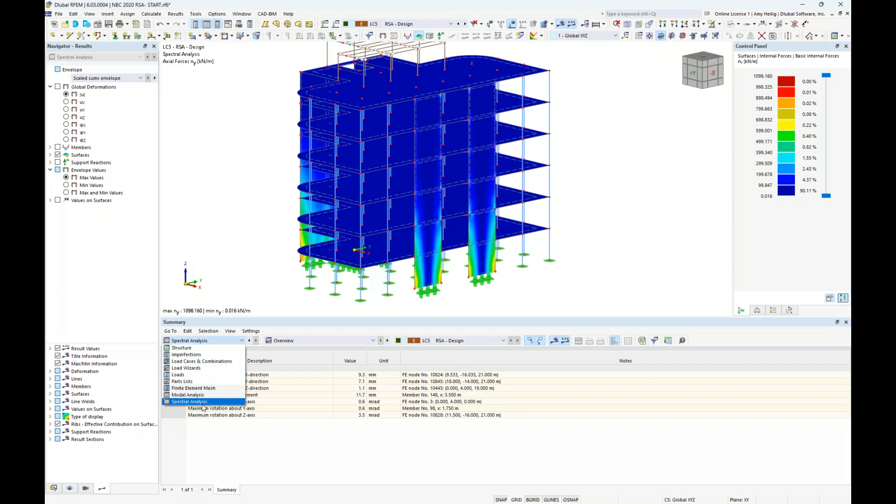
pyautogui.click(335, 340)
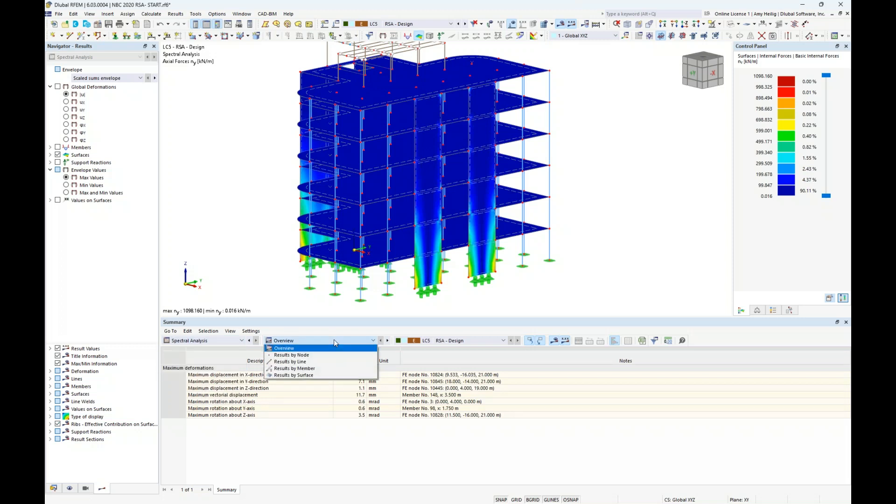
pyautogui.click(330, 368)
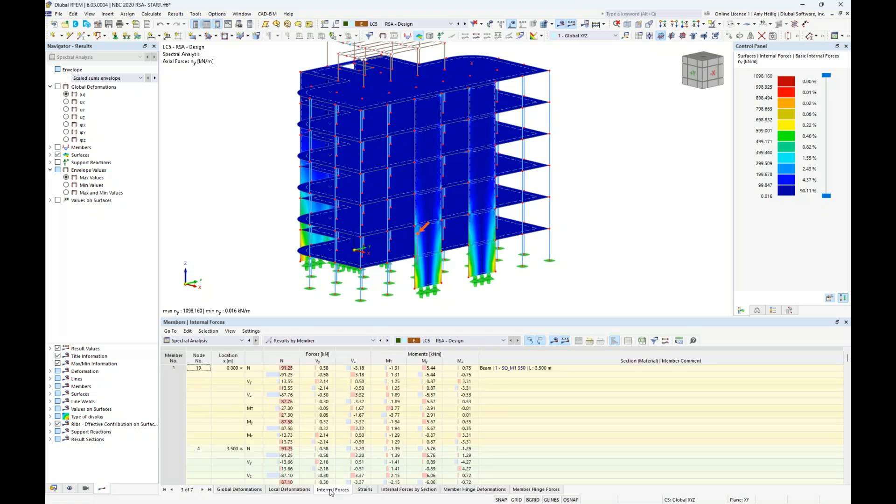
pyautogui.click(318, 421)
pyautogui.click(311, 410)
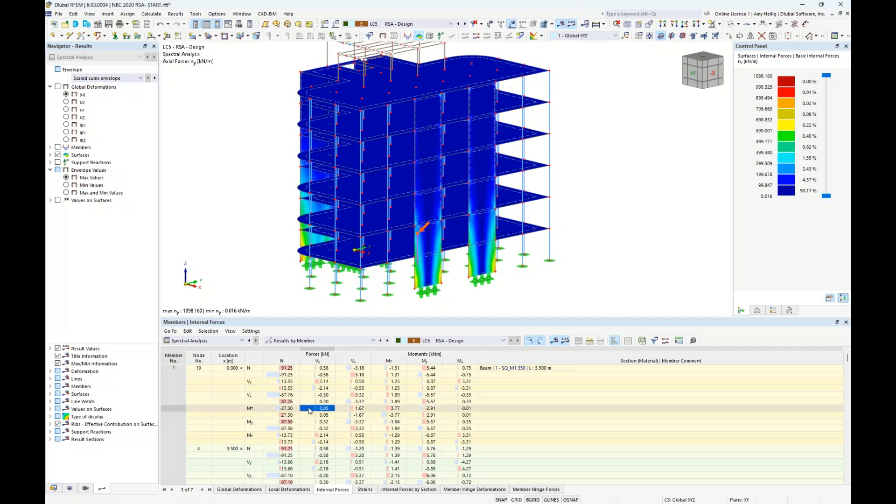
# Hide the surface results on the model and examine the extreme internal forces of member 1 in the table
pyautogui.click(58, 155)
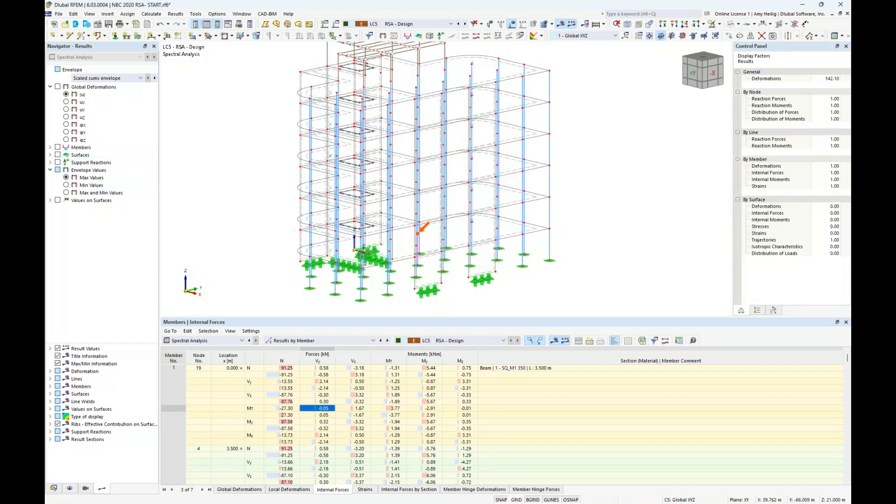
pyautogui.click(315, 456)
pyautogui.scroll(-5, 316, 455)
pyautogui.scroll(-1, 317, 453)
pyautogui.click(317, 454)
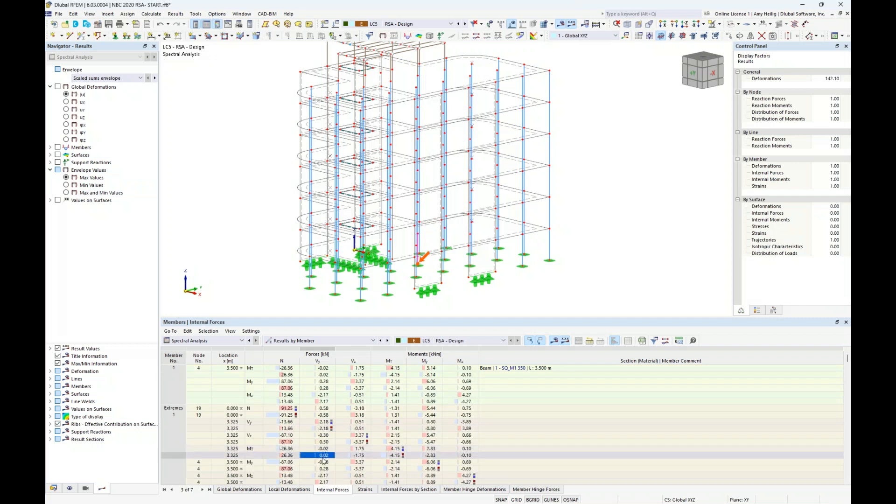
pyautogui.keyDown('ctrl'); pyautogui.moveTo(517, 216); pyautogui.dragTo(495, 214, button='middle'); pyautogui.keyUp('ctrl')
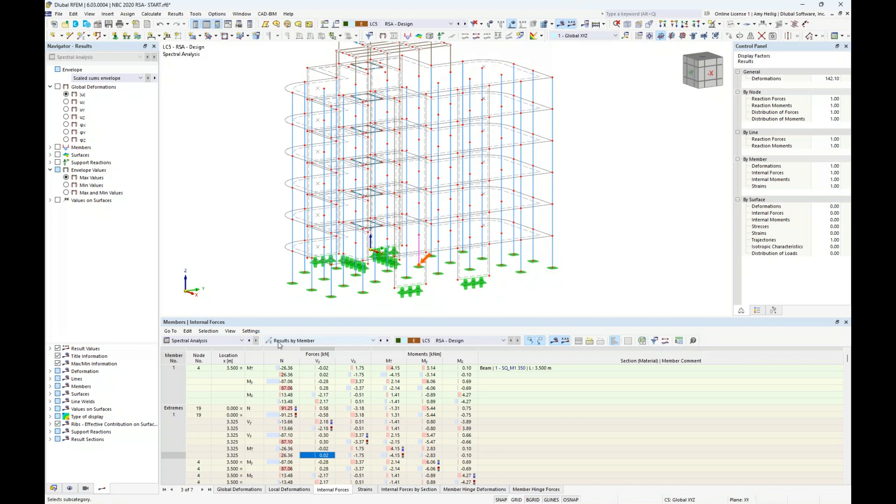
pyautogui.click(301, 341)
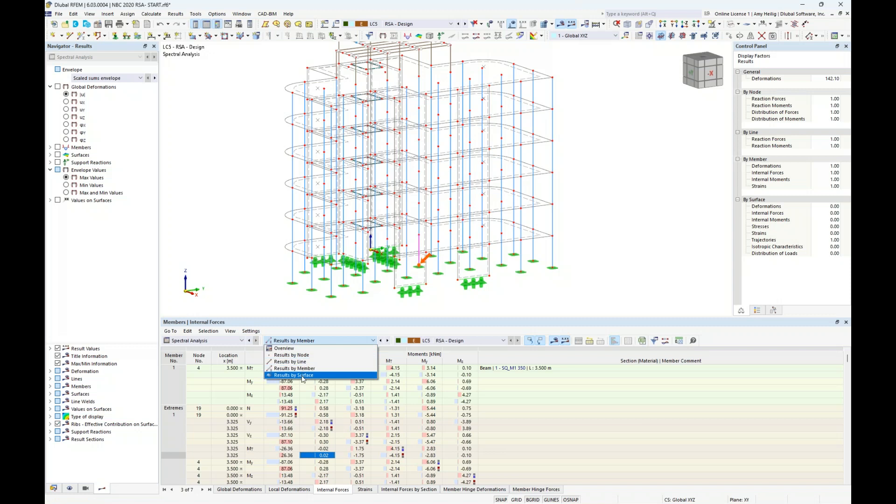
pyautogui.click(237, 259)
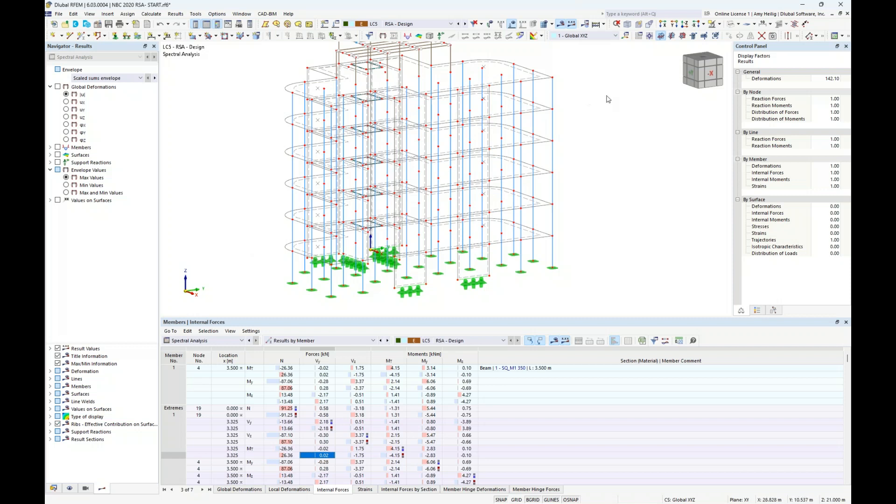
# Display the model as a transparent solid instead of wireframe, and shrink the results table to enlarge the model view
pyautogui.click(730, 26)
pyautogui.click(731, 26)
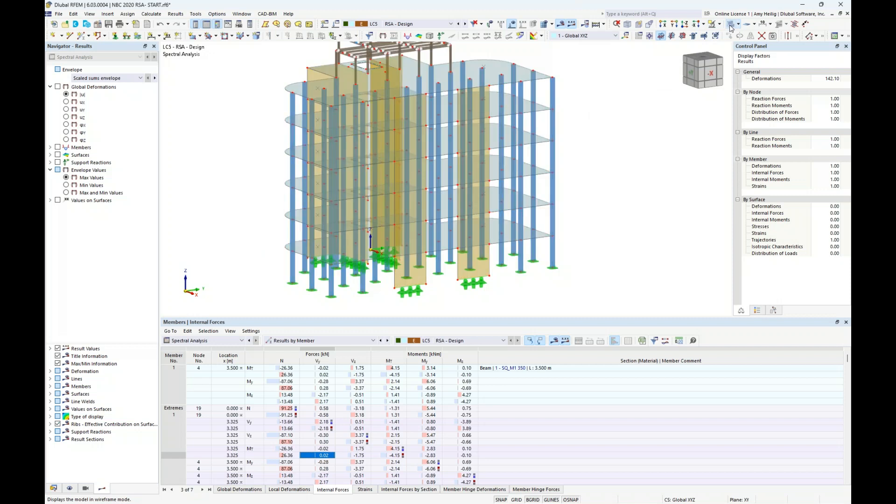
pyautogui.moveTo(608, 166); pyautogui.dragTo(594, 183, button='middle')
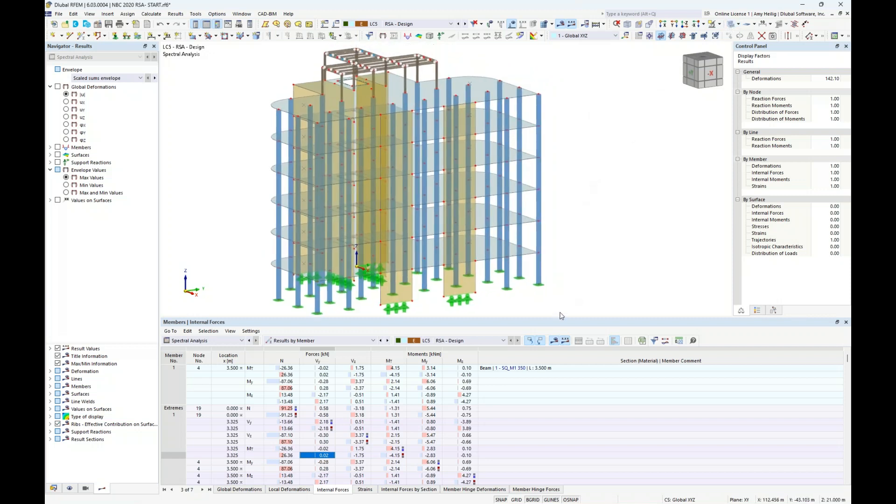
pyautogui.moveTo(559, 318); pyautogui.dragTo(559, 366)
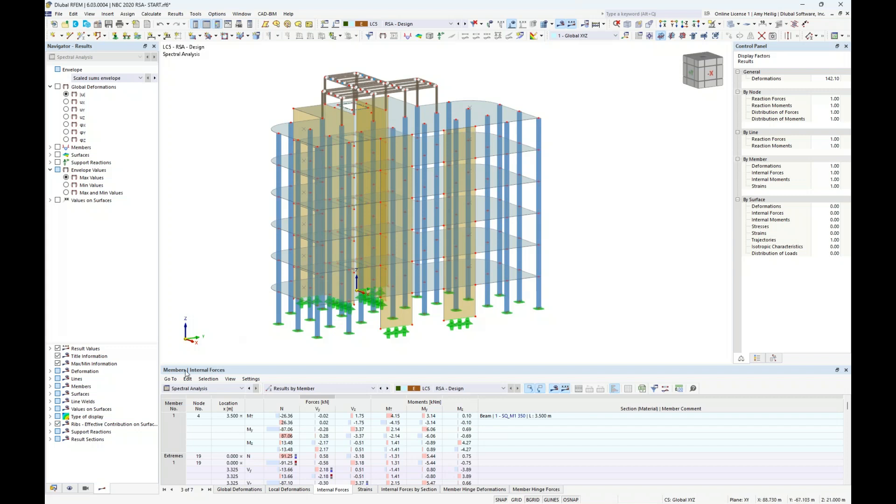
# Activate the Building Model add-on in the model's base data
pyautogui.click(54, 488)
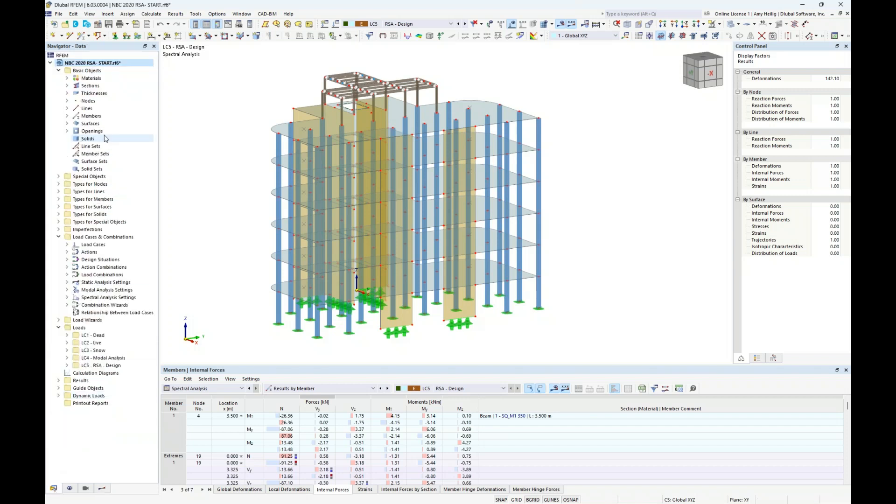
pyautogui.rightClick(98, 65)
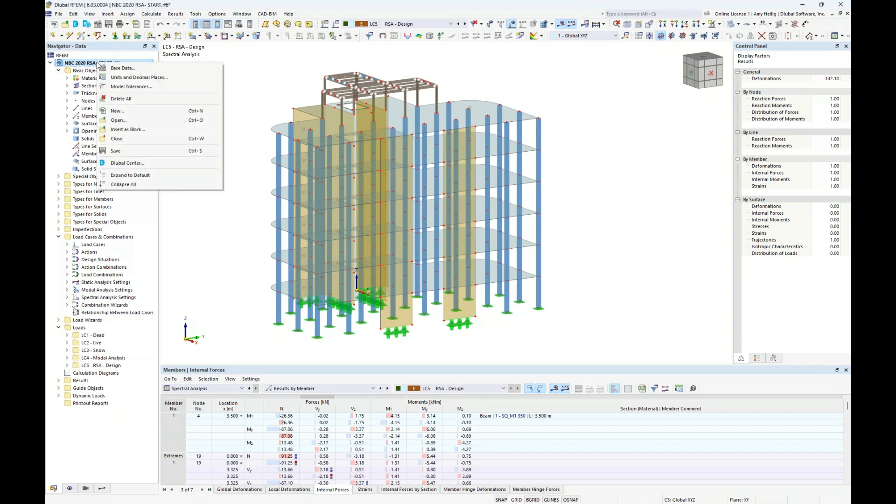
pyautogui.click(114, 70)
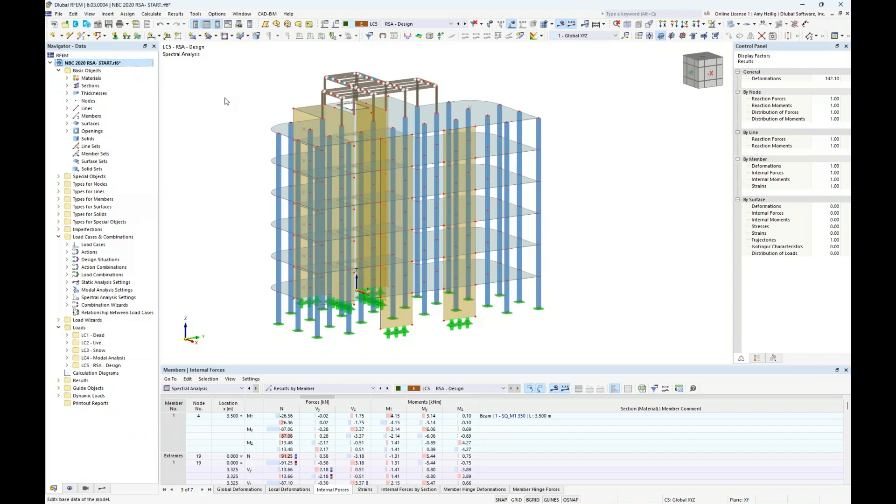
pyautogui.click(310, 93)
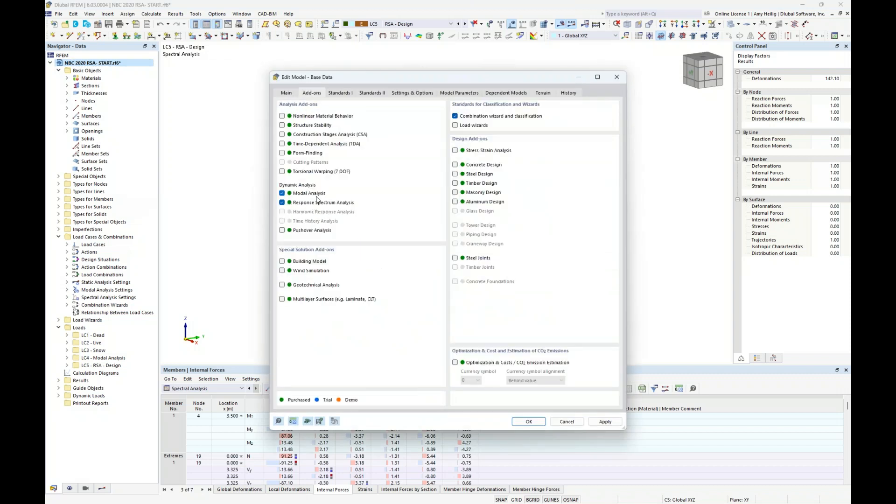
pyautogui.click(282, 261)
pyautogui.click(523, 424)
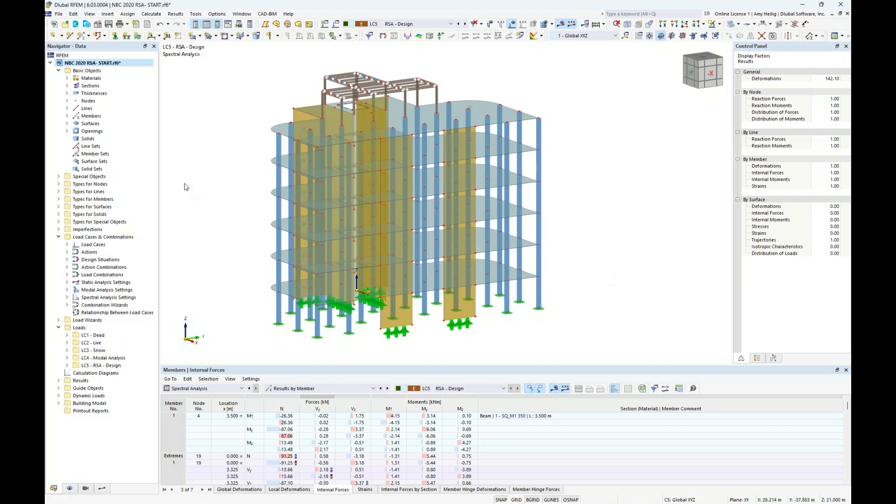
# Collapse the model's data tree and start a new building story under Building Model
pyautogui.moveTo(255, 230); pyautogui.dragTo(302, 232, button='middle')
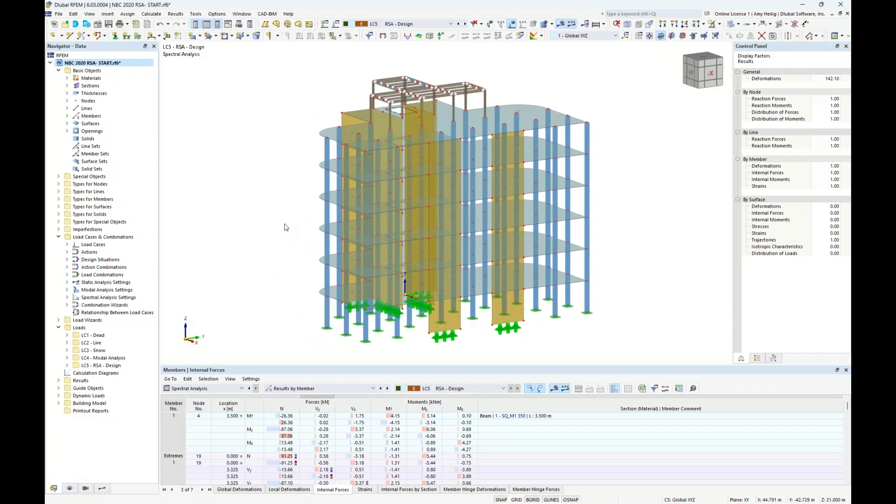
pyautogui.rightClick(103, 72)
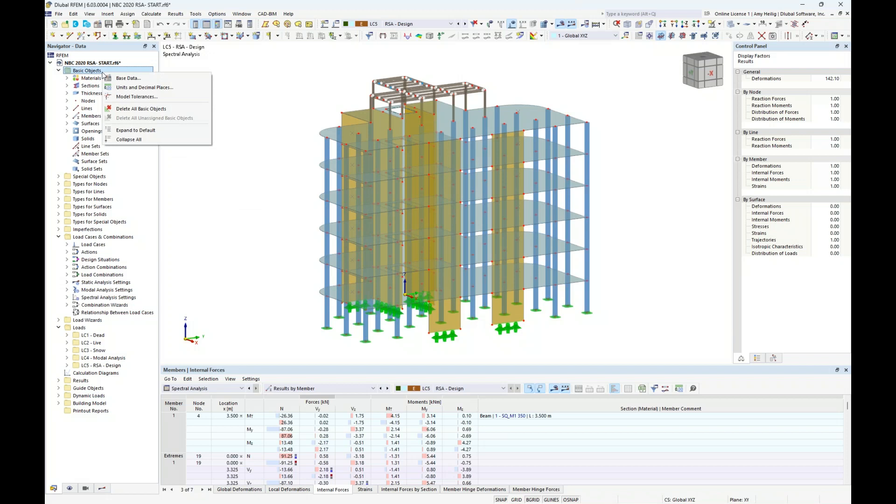
pyautogui.click(128, 140)
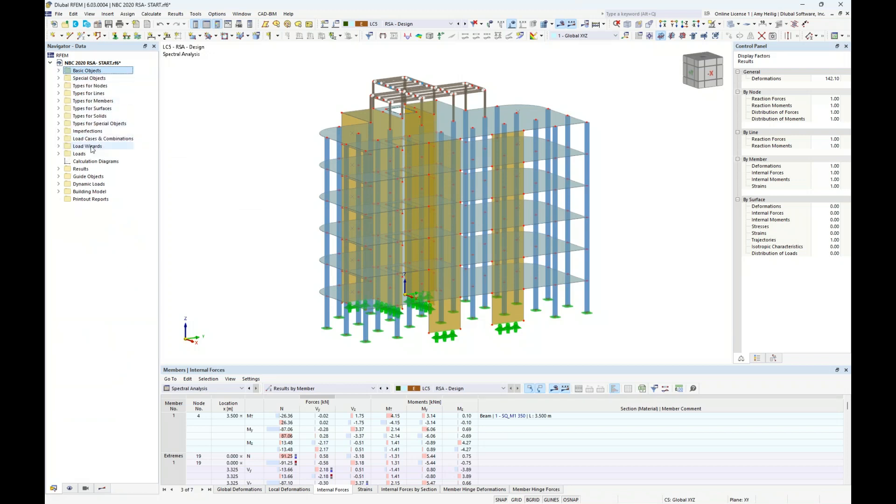
pyautogui.click(58, 192)
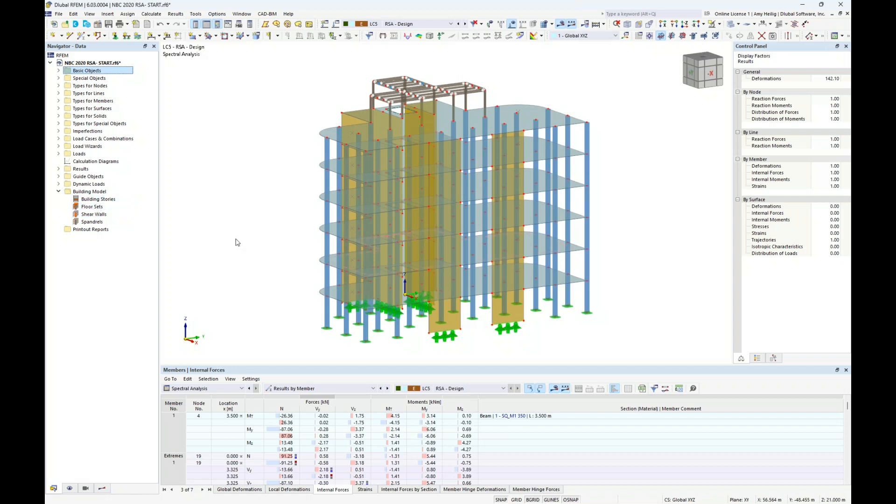
pyautogui.rightClick(115, 199)
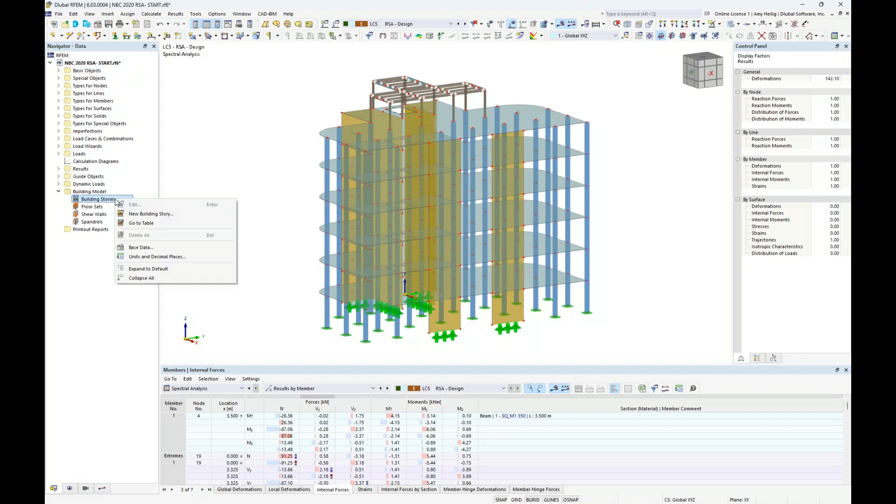
pyautogui.click(137, 214)
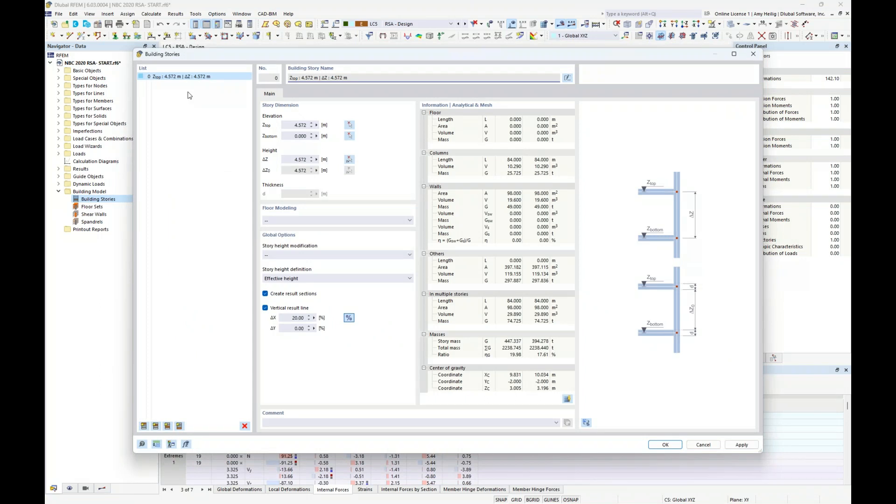
# Try to define the story height by picking two points along the front corner column, starting at its base node
pyautogui.click(349, 161)
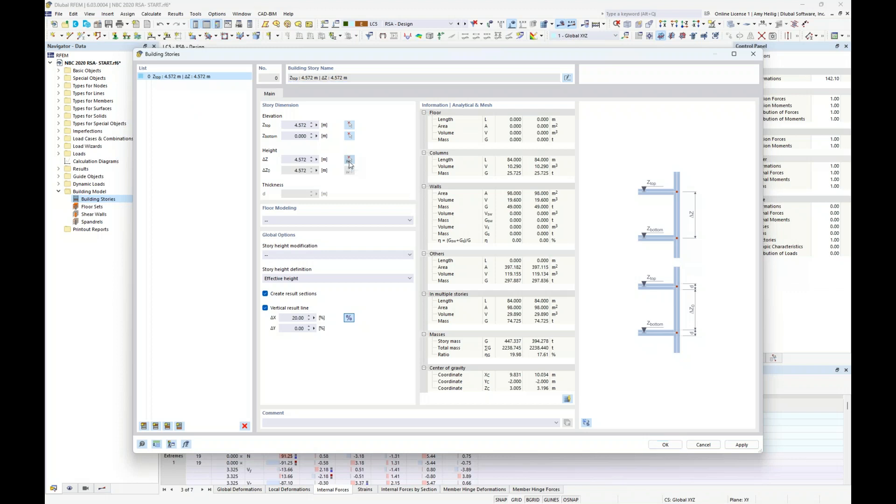
pyautogui.scroll(5, 361, 349)
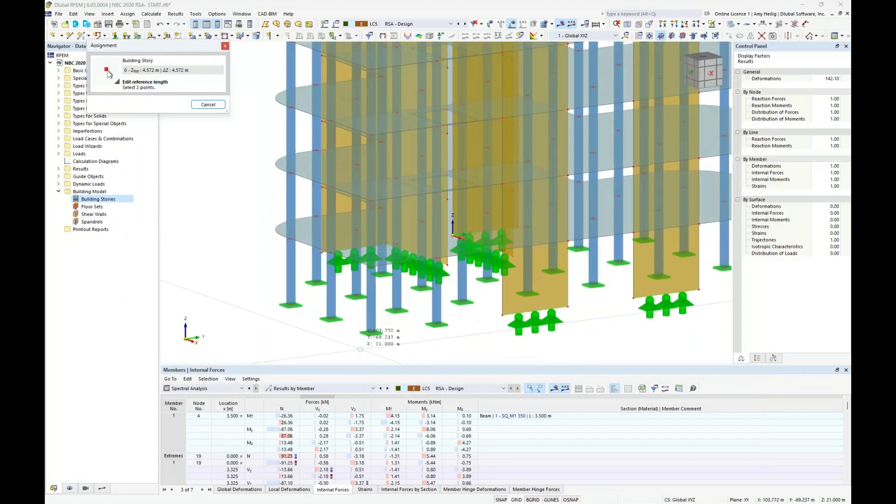
pyautogui.scroll(3, 360, 349)
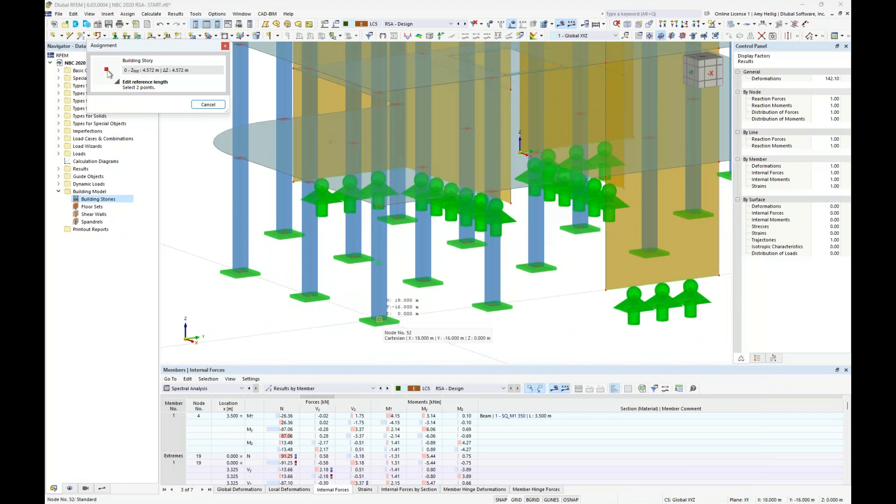
pyautogui.click(379, 320)
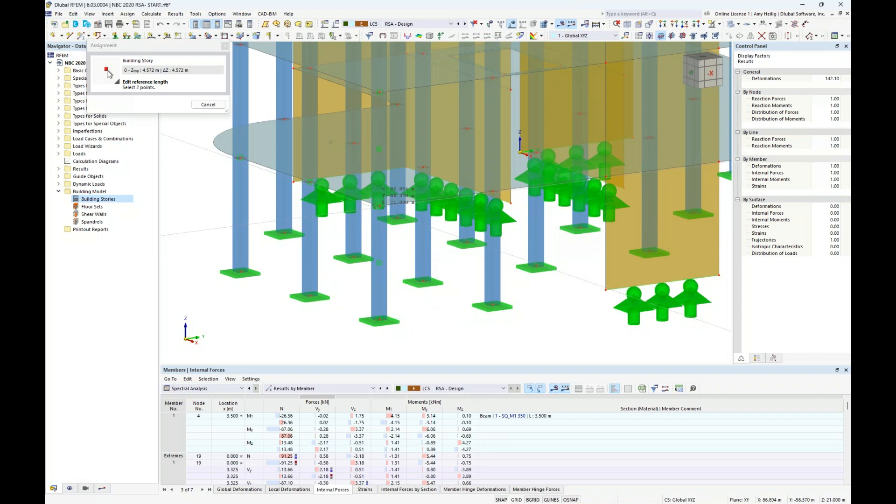
pyautogui.click(376, 205)
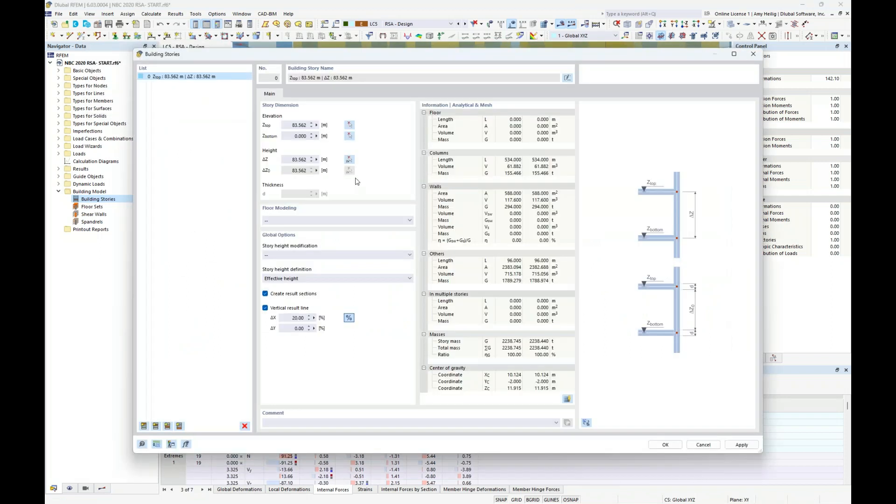
# Set the story height to 3.500 m by picking the corner column's base and first-floor nodes, and review the floor modeling options
pyautogui.click(349, 159)
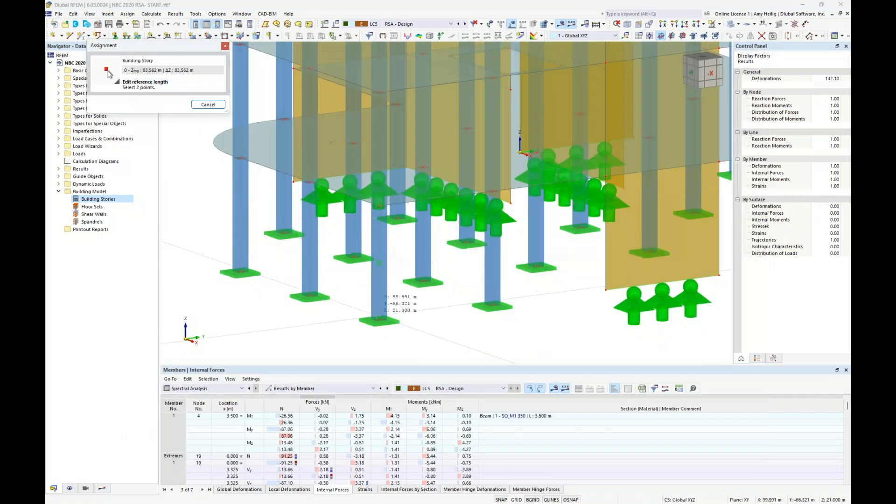
pyautogui.scroll(-2, 442, 318)
pyautogui.moveTo(442, 319)
pyautogui.keyDown('ctrl'); pyautogui.mouseDown(button='middle')
pyautogui.moveTo(458, 316)
pyautogui.moveTo(431, 328)
pyautogui.mouseUp(button='middle'); pyautogui.keyUp('ctrl')
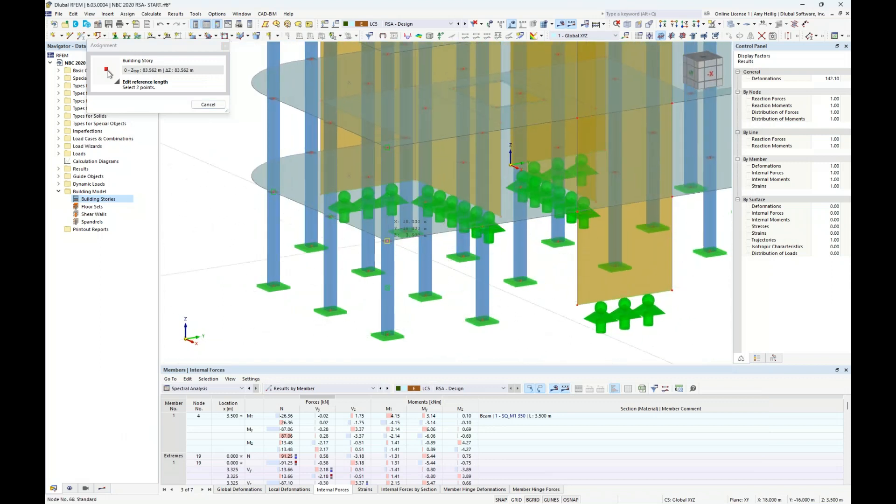
pyautogui.click(387, 241)
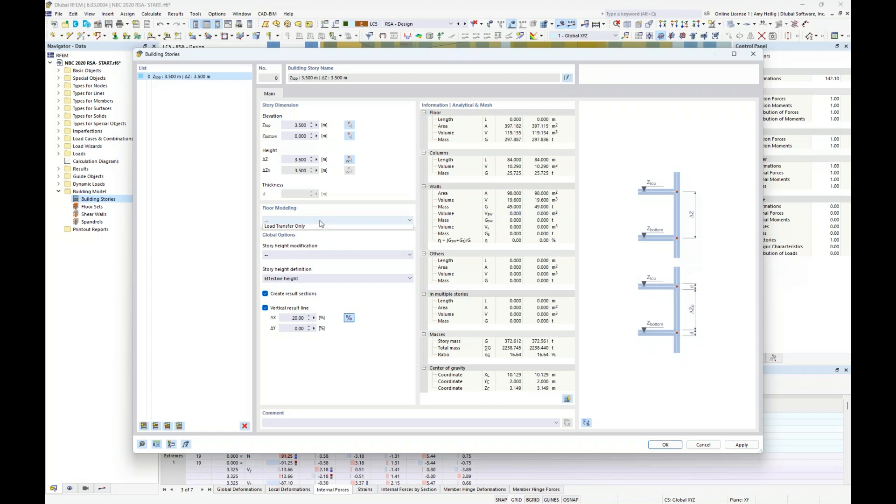
pyautogui.click(320, 221)
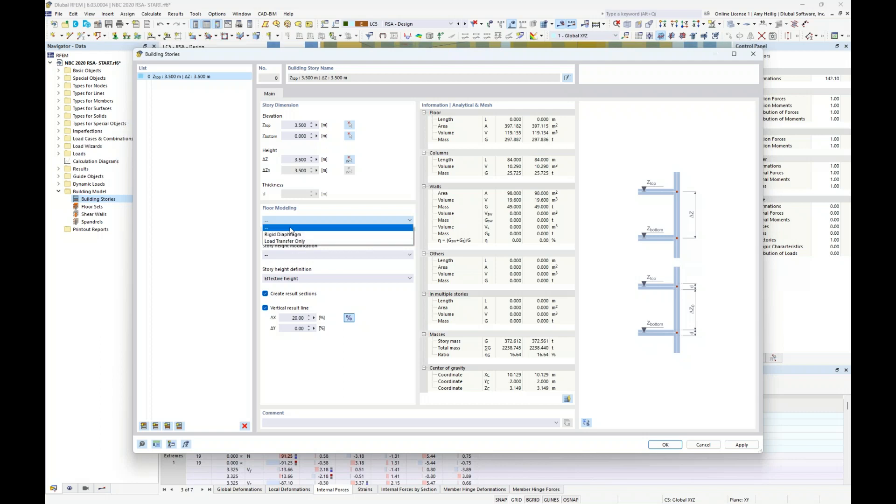
pyautogui.click(369, 209)
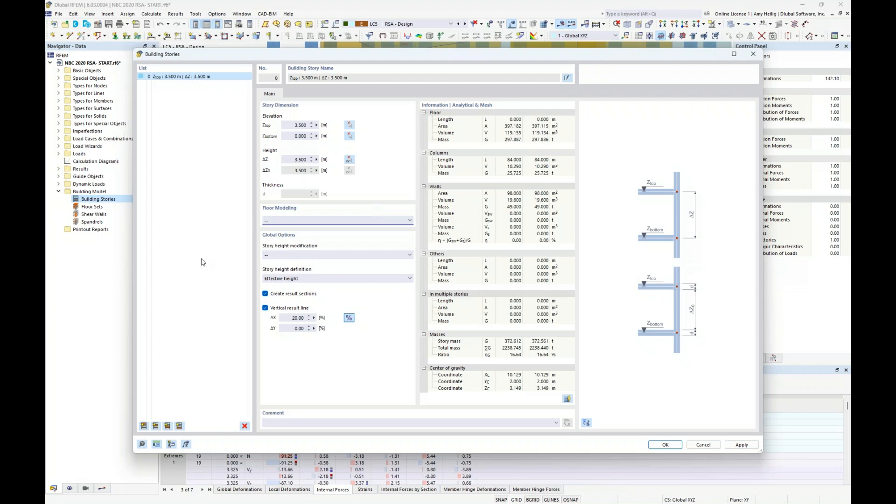
# Add six more 3.500 m building stories above story 0, up to an elevation of 24.500 m, check their data and accept them
pyautogui.click(144, 426)
pyautogui.click(144, 426)
pyautogui.click(144, 426)
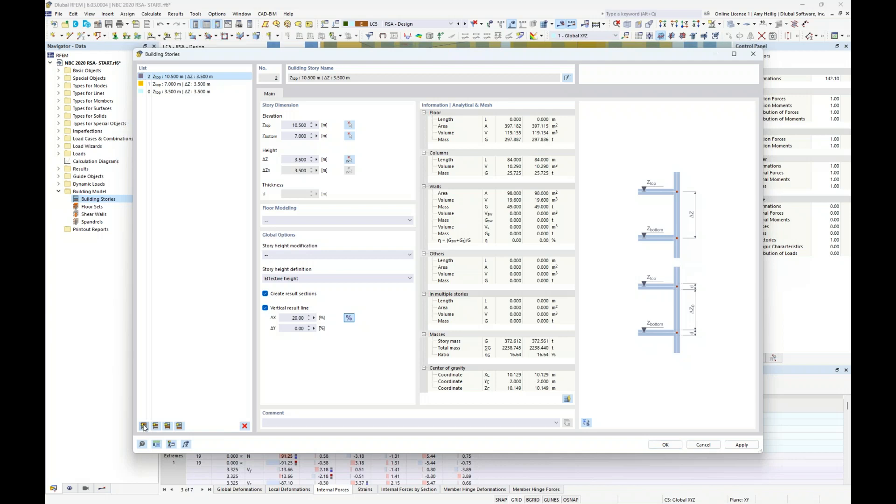
pyautogui.click(144, 426)
pyautogui.click(145, 426)
pyautogui.click(144, 426)
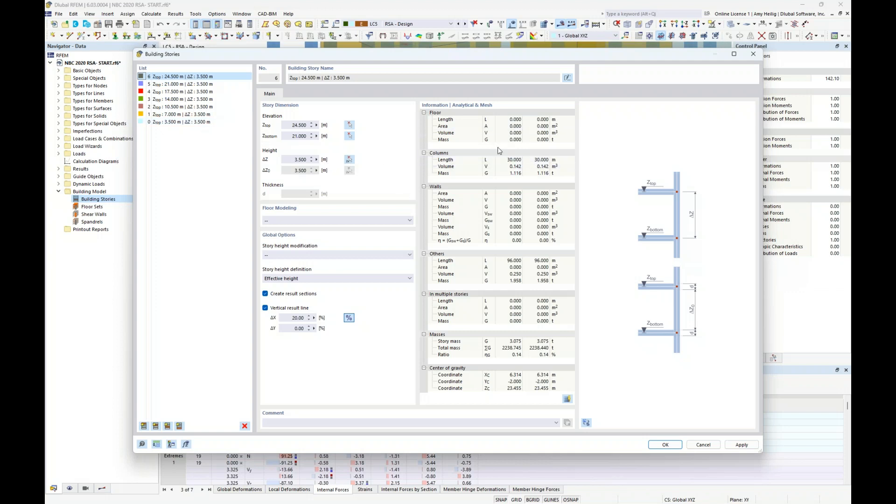
pyautogui.press('Down')
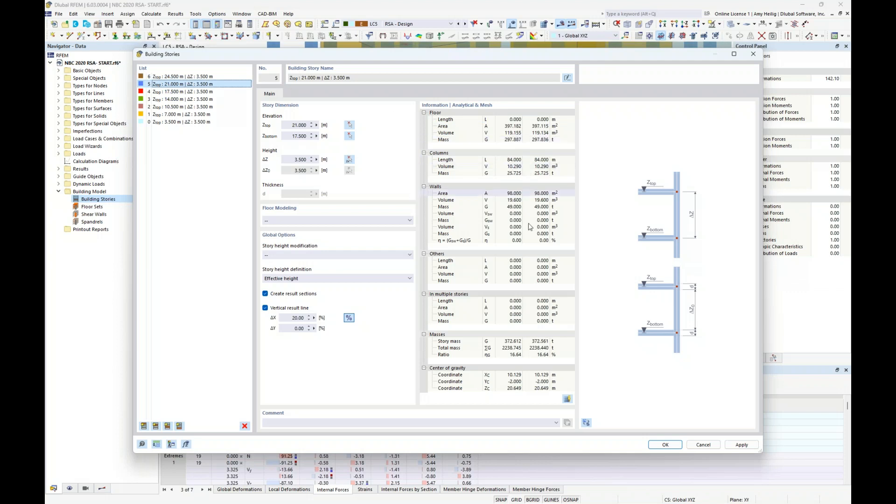
pyautogui.click(665, 445)
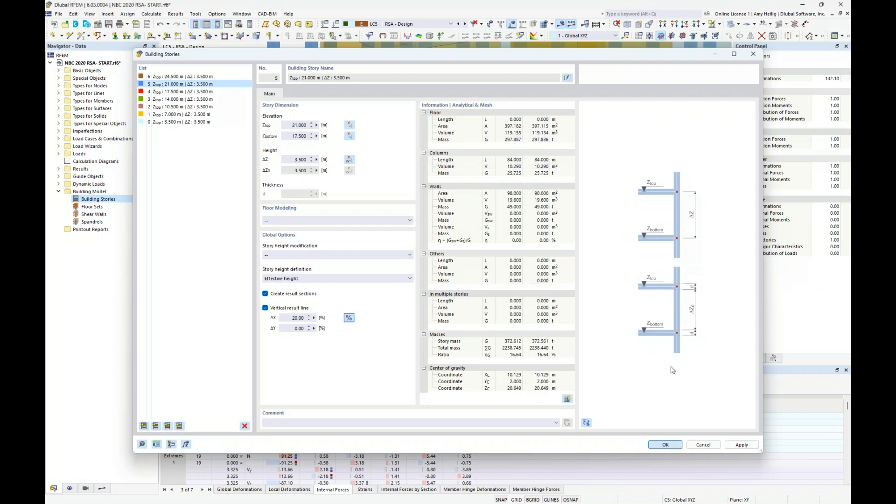
# Inspect the defined stories on the whole building, enlarge the results table and list the spectral analysis results by stories
pyautogui.scroll(-5, 465, 205)
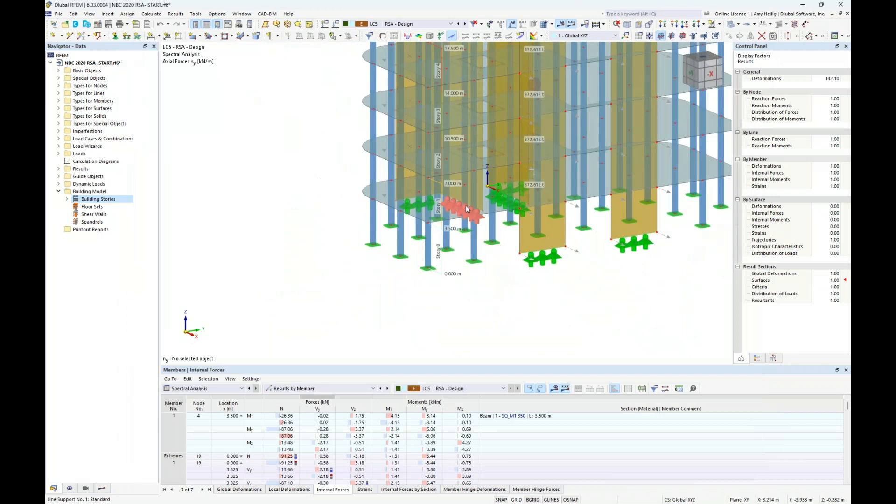
pyautogui.keyDown('ctrl'); pyautogui.moveTo(441, 261); pyautogui.dragTo(596, 304, button='middle'); pyautogui.keyUp('ctrl')
pyautogui.scroll(2, 549, 247)
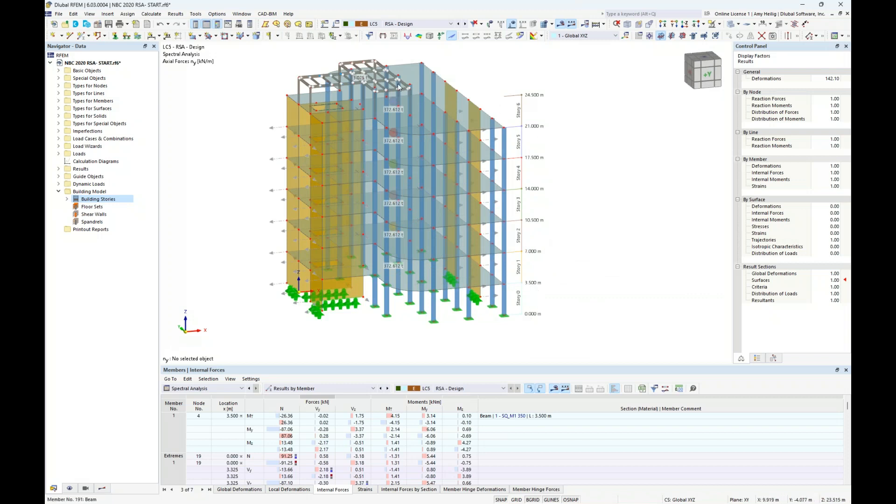
pyautogui.keyDown('ctrl'); pyautogui.moveTo(584, 154); pyautogui.dragTo(575, 149, button='middle'); pyautogui.keyUp('ctrl')
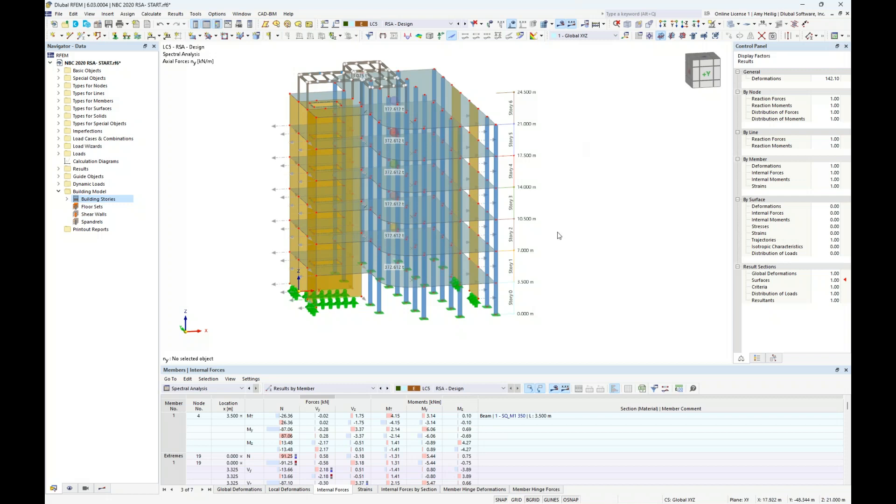
pyautogui.moveTo(335, 366); pyautogui.dragTo(299, 322)
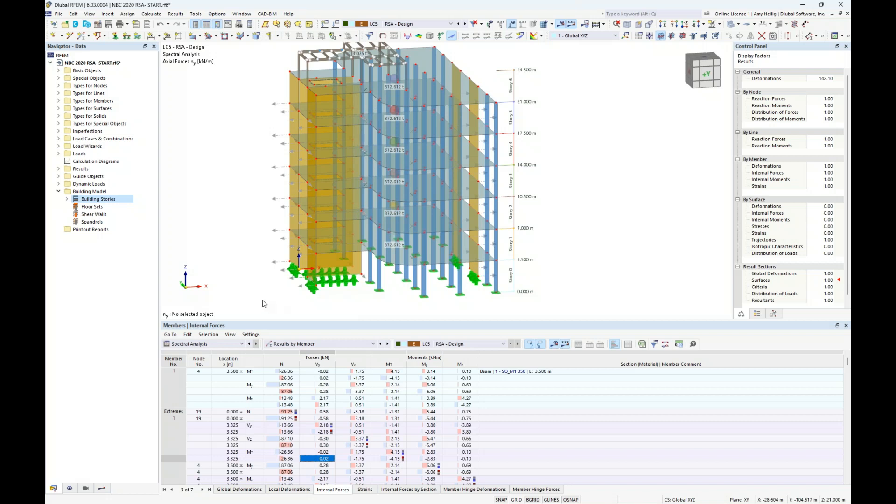
pyautogui.click(215, 345)
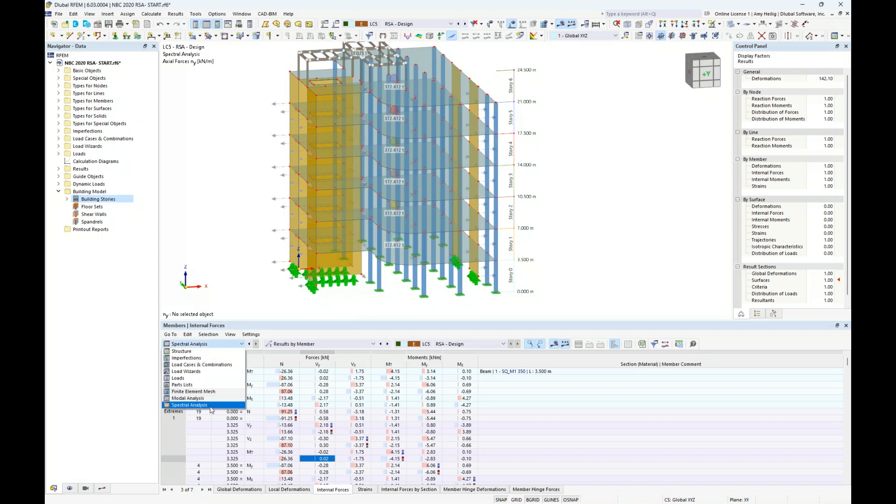
pyautogui.click(347, 345)
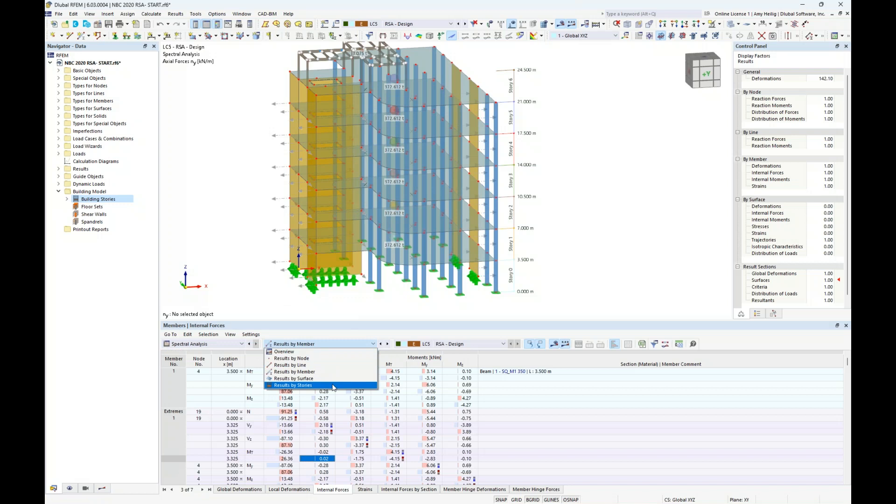
pyautogui.click(334, 386)
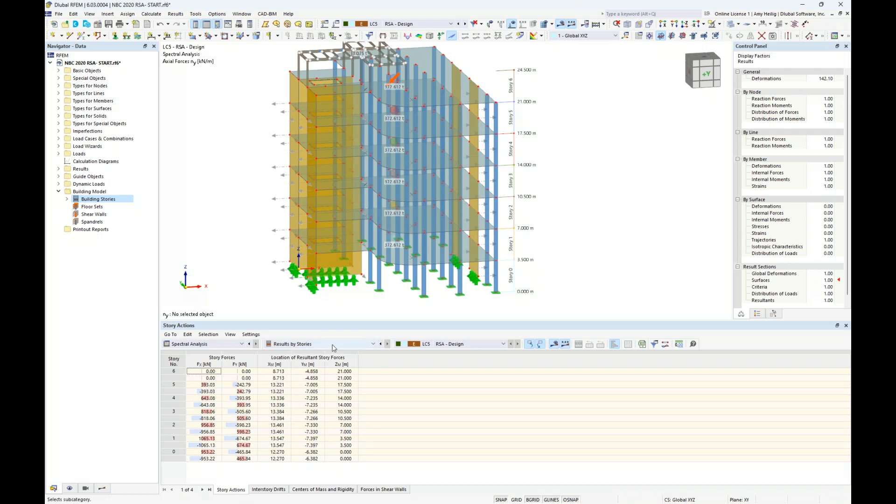
# Examine the story forces and the locations of their resultants from story 6 down to story 0
pyautogui.moveTo(586, 265); pyautogui.dragTo(603, 266, button='middle')
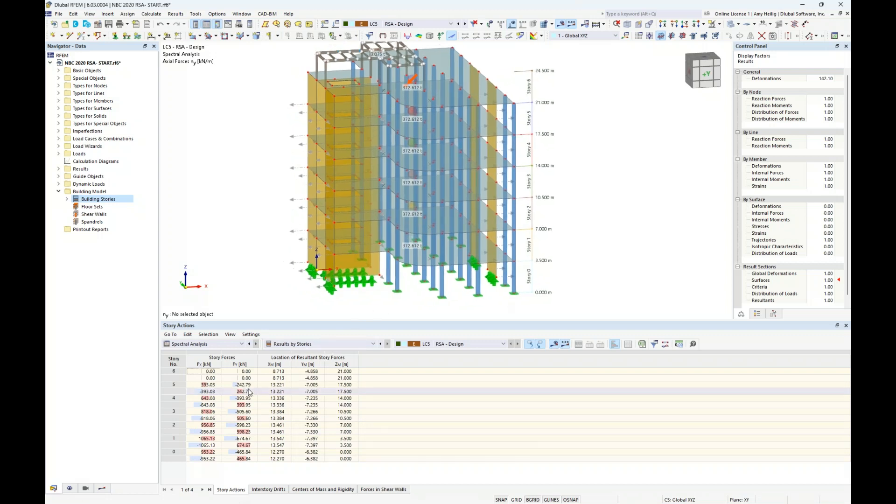
pyautogui.click(210, 373)
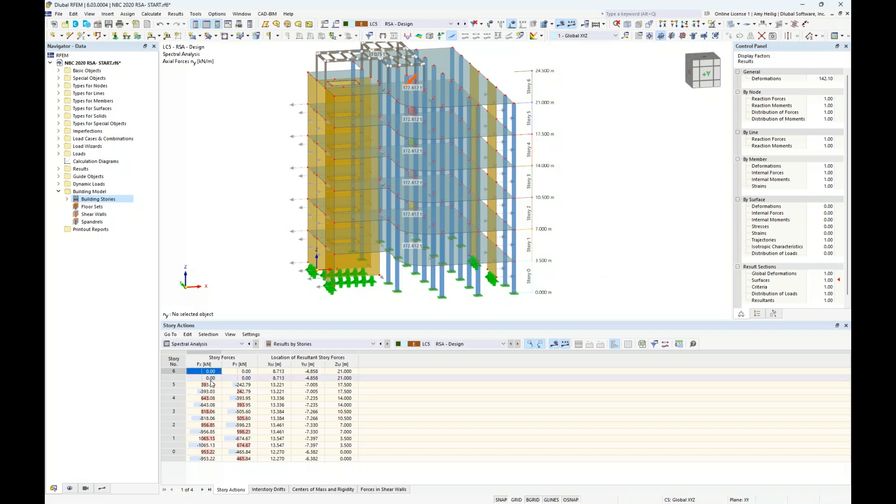
pyautogui.click(212, 379)
pyautogui.click(213, 385)
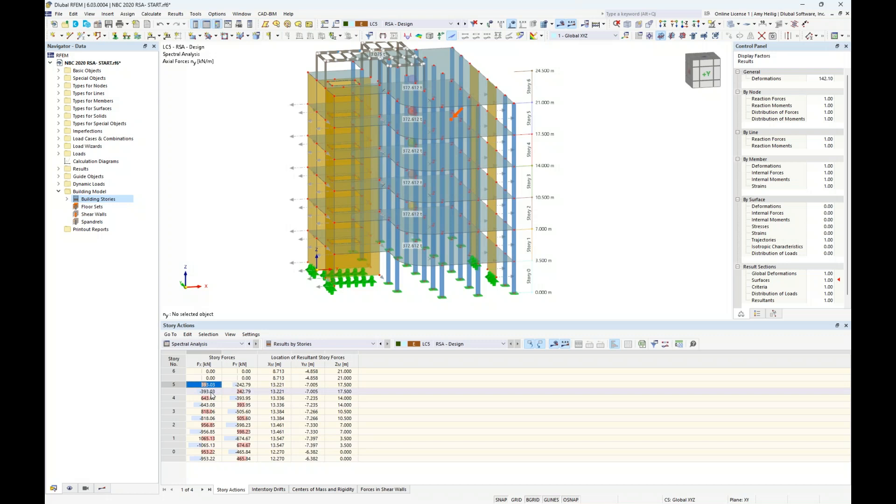
pyautogui.keyDown('ctrl'); pyautogui.moveTo(228, 233); pyautogui.dragTo(232, 216, button='middle'); pyautogui.keyUp('ctrl')
pyautogui.click(207, 399)
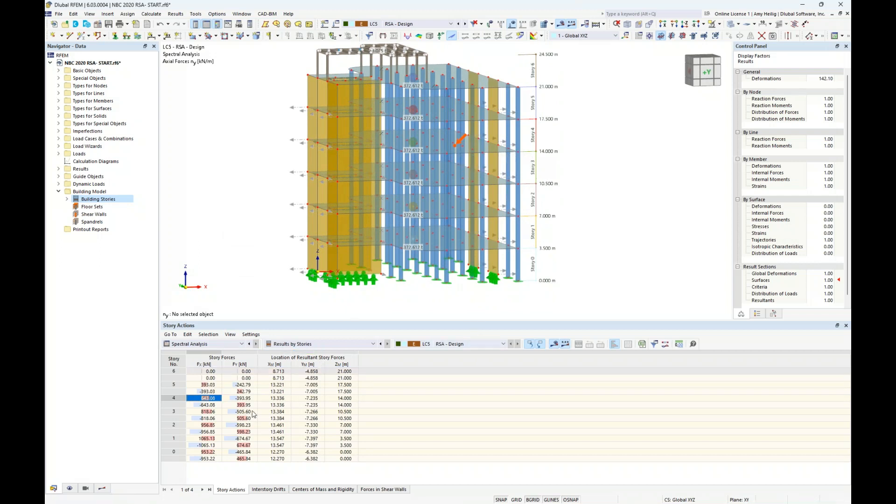
pyautogui.click(209, 453)
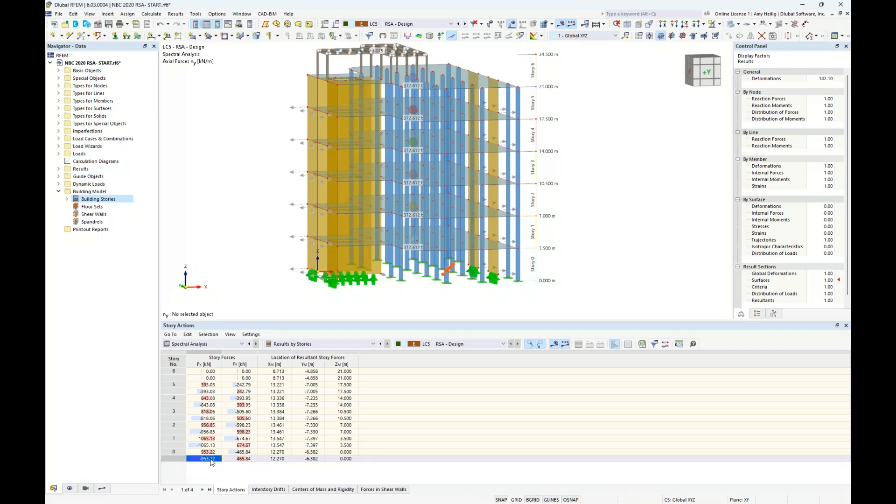
pyautogui.press('Down')
# Examine the interstory drifts, and check the cumulative mass of story 6 in the centers of mass and rigidity results
pyautogui.click(256, 490)
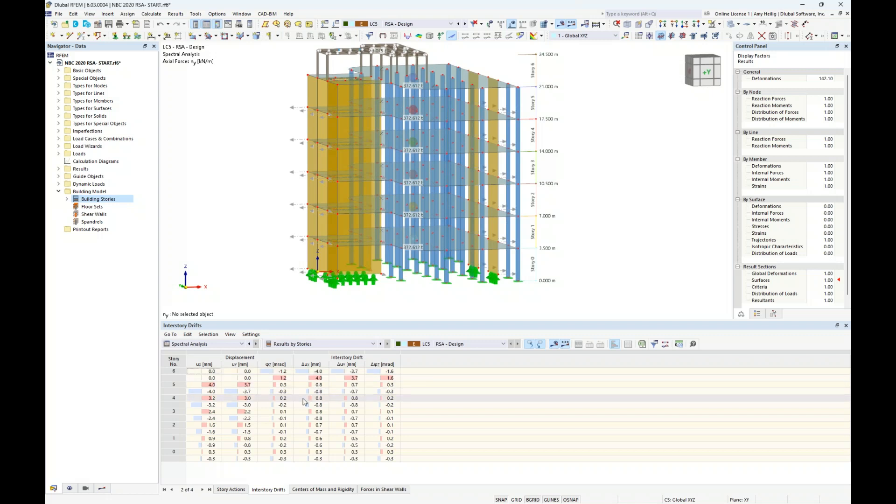
pyautogui.click(301, 489)
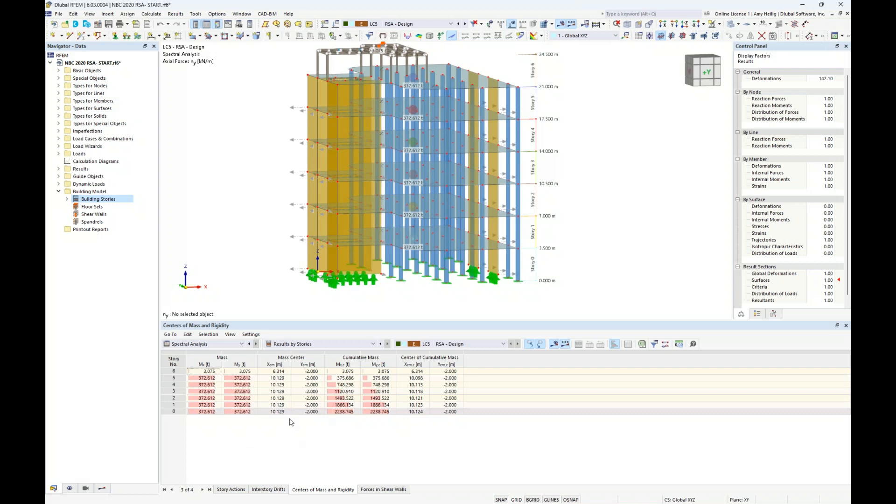
pyautogui.click(343, 371)
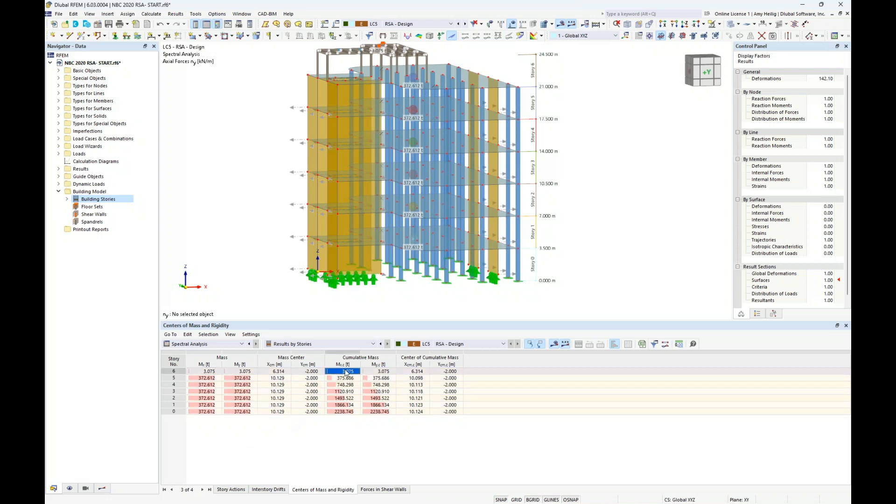
# Locate the mass centers of stories 6 and 5 on the model from the -X side and inspect the building in 3D
pyautogui.keyDown('ctrl'); pyautogui.moveTo(624, 252); pyautogui.dragTo(419, 253, button='middle'); pyautogui.keyUp('ctrl')
pyautogui.click(278, 371)
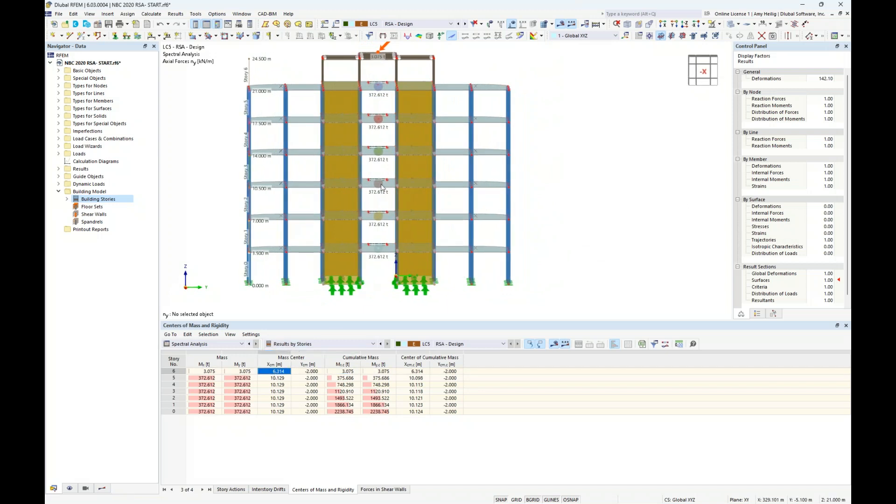
pyautogui.scroll(2, 391, 88)
pyautogui.press('Down')
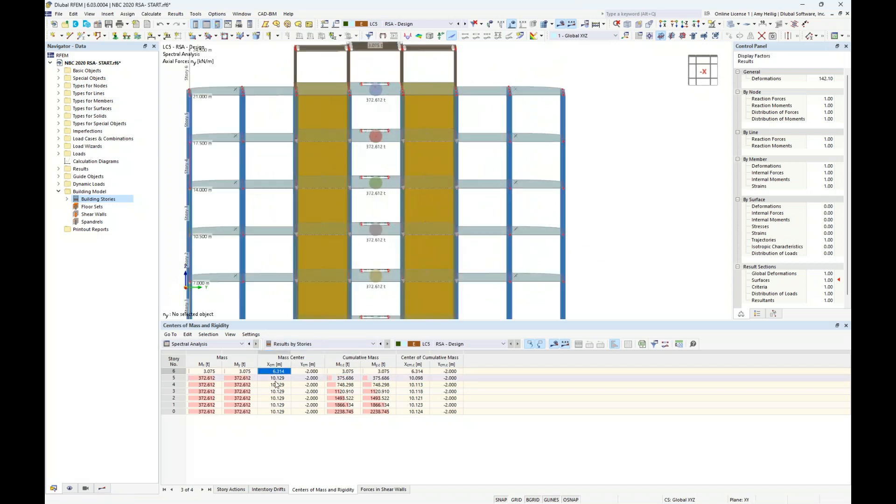
pyautogui.scroll(3, 365, 86)
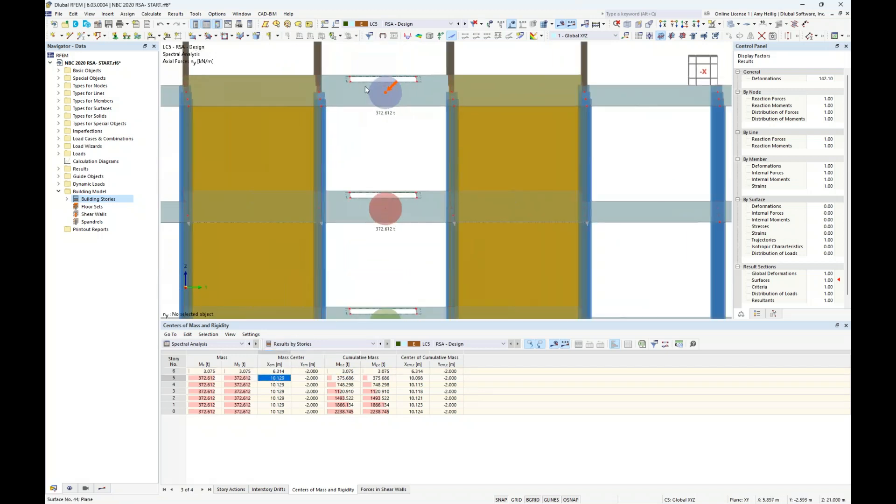
pyautogui.moveTo(403, 151); pyautogui.dragTo(420, 94, button='middle')
pyautogui.scroll(-3, 410, 79)
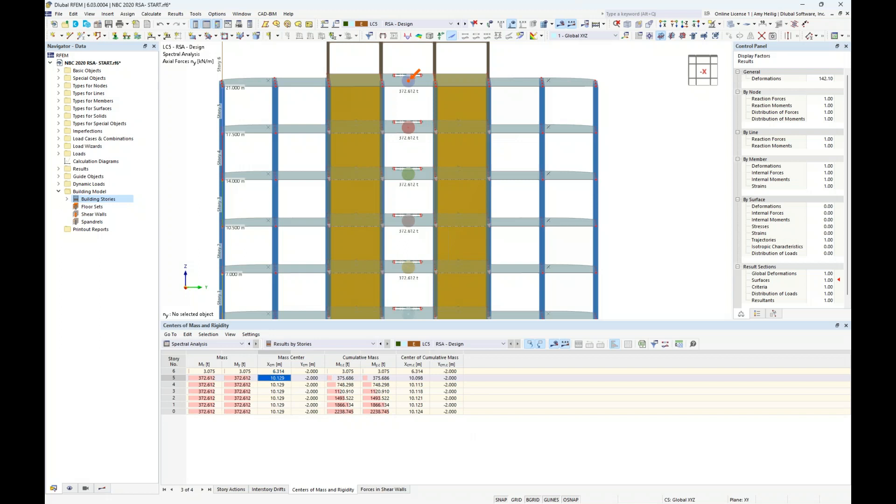
pyautogui.scroll(-2, 416, 176)
pyautogui.keyDown('ctrl'); pyautogui.moveTo(416, 177); pyautogui.dragTo(506, 193, button='middle'); pyautogui.keyUp('ctrl')
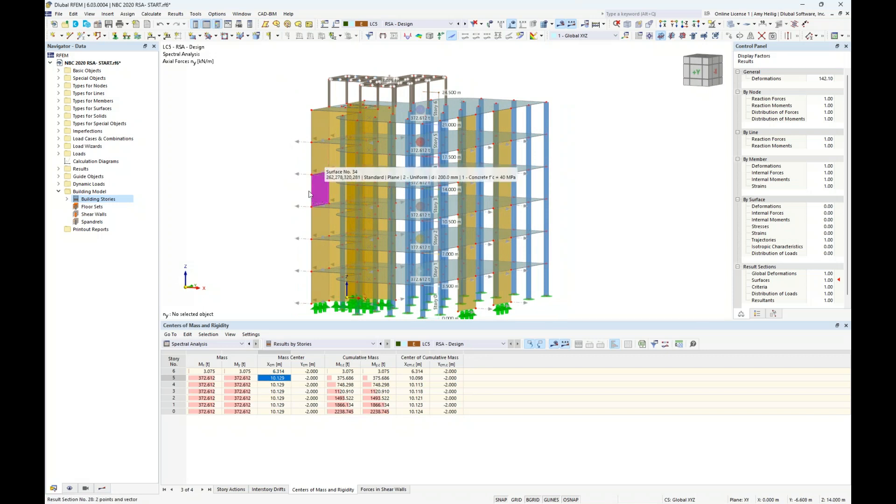
# Return to the story actions results, switch to the PowerPoint slide show and advance to the NBC 2020 Base Shear Considerations slide
pyautogui.click(231, 490)
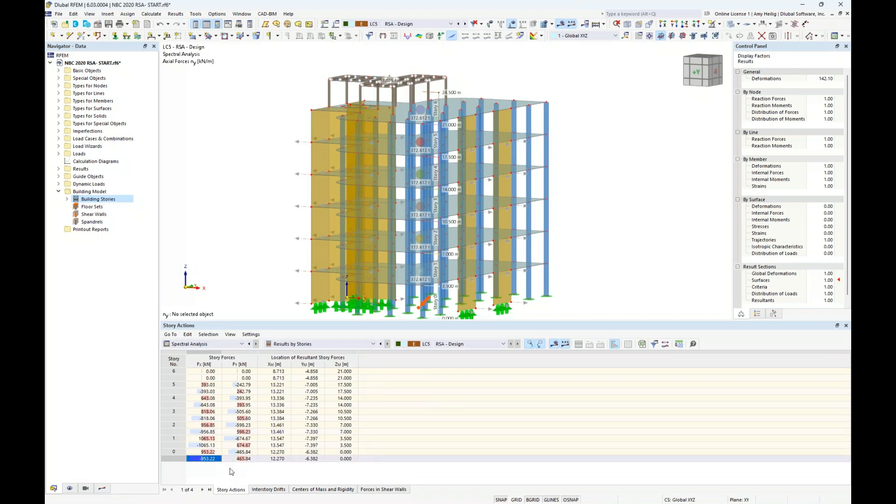
pyautogui.press('super+Tab')
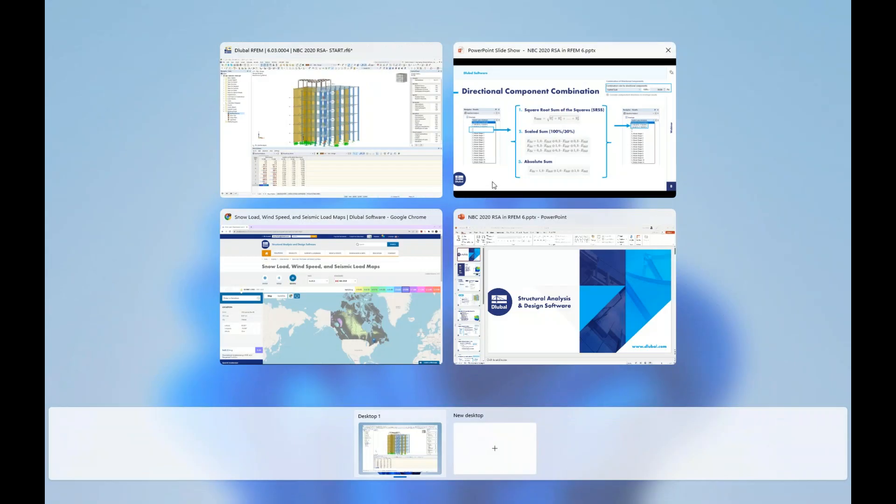
pyautogui.click(494, 186)
pyautogui.press('Right')
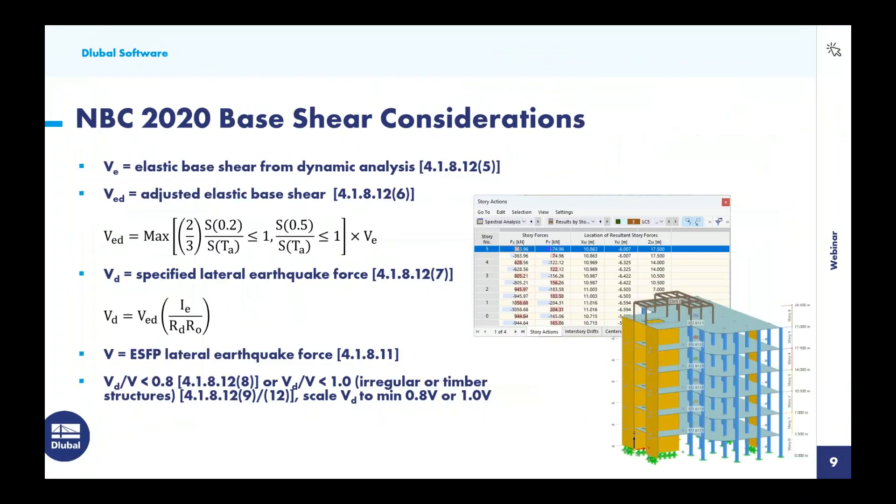
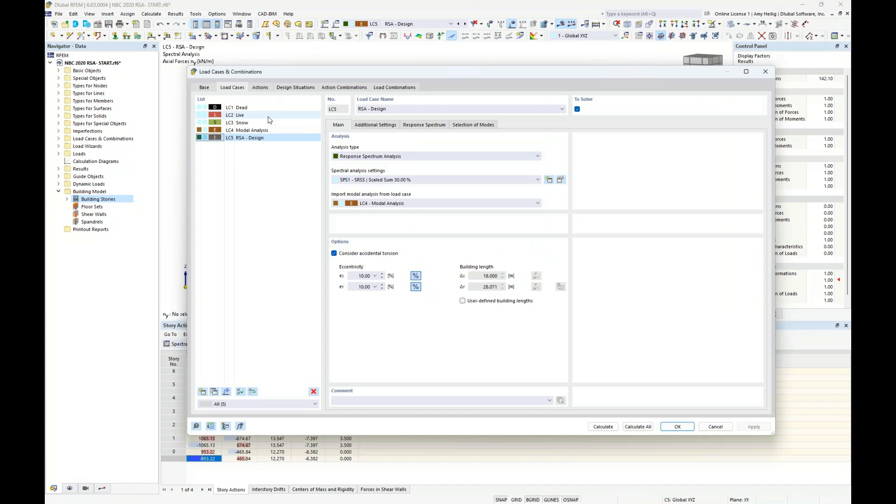
# Copy the LC5 RSA - Design load case and name the copy RSA - Elastic
pyautogui.click(214, 392)
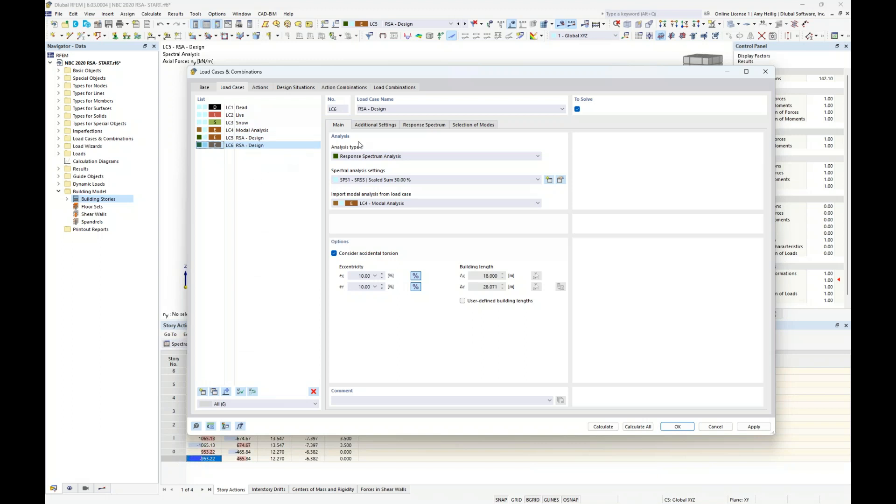
pyautogui.doubleClick(379, 109)
pyautogui.write('Elastic')
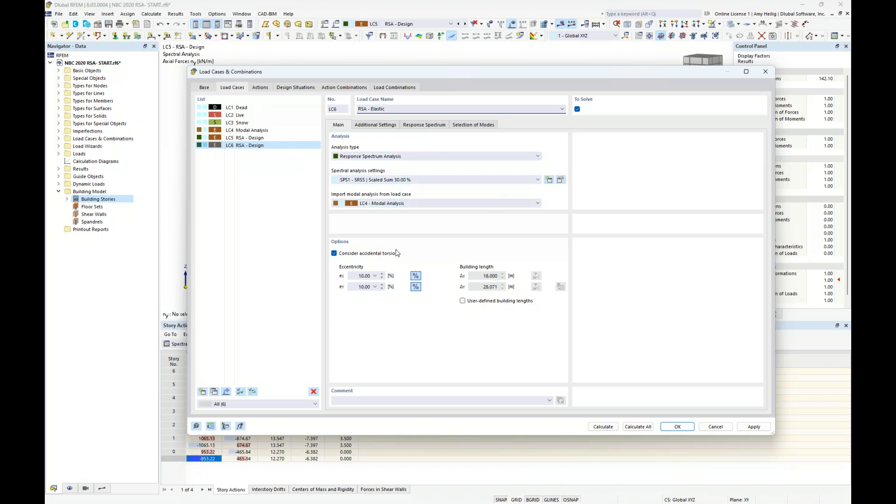
# Copy response spectrum RS1 from the new load case's X-direction assignment and set the copy's spectrum type to Elastic Spectrum
pyautogui.click(428, 126)
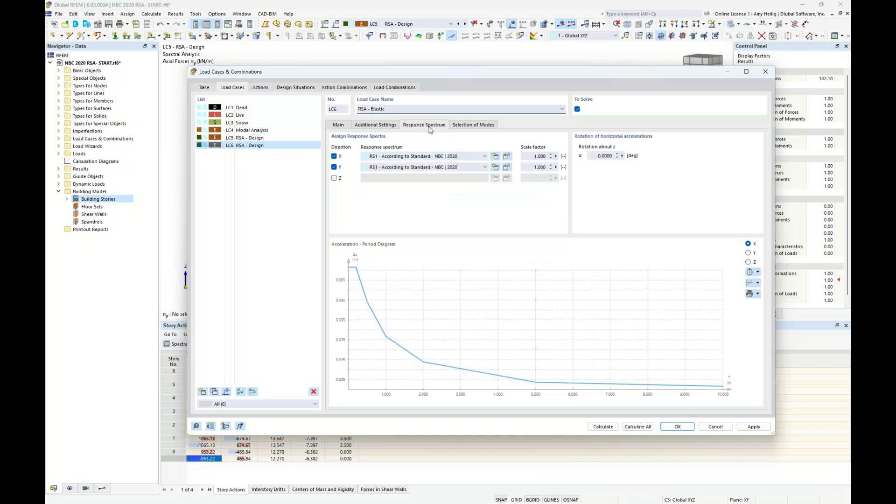
pyautogui.click(507, 157)
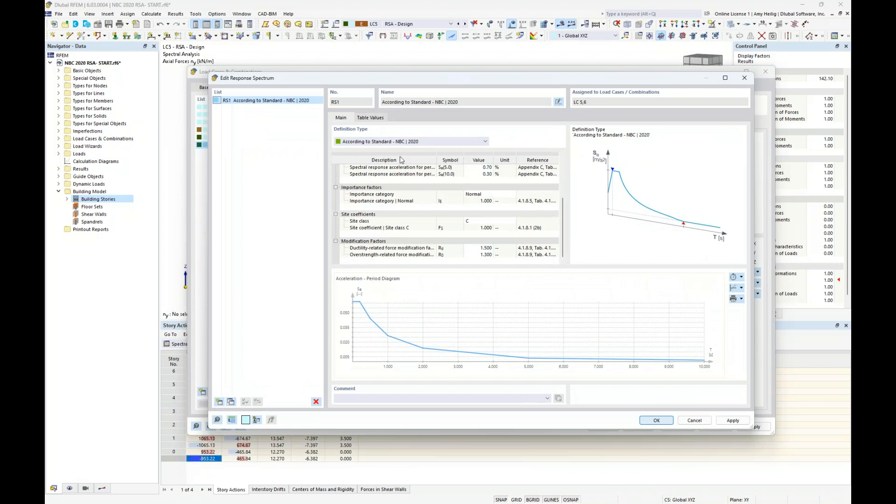
pyautogui.click(231, 403)
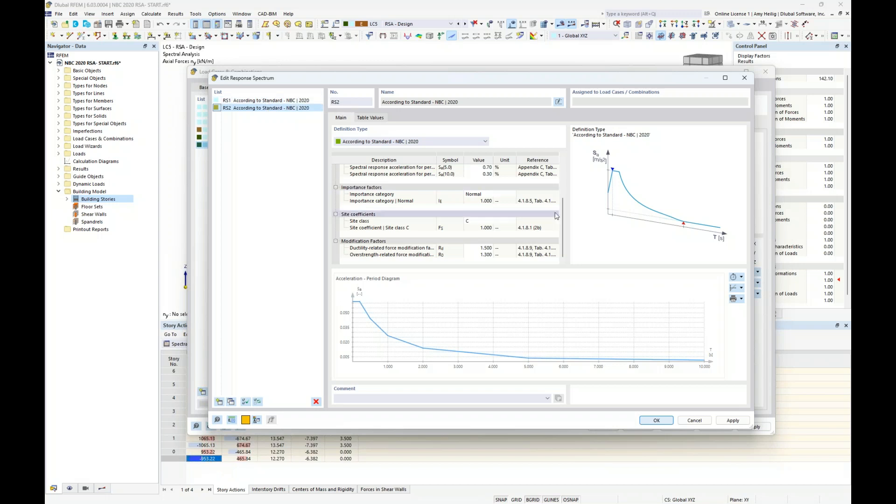
pyautogui.scroll(3, 517, 170)
pyautogui.click(490, 174)
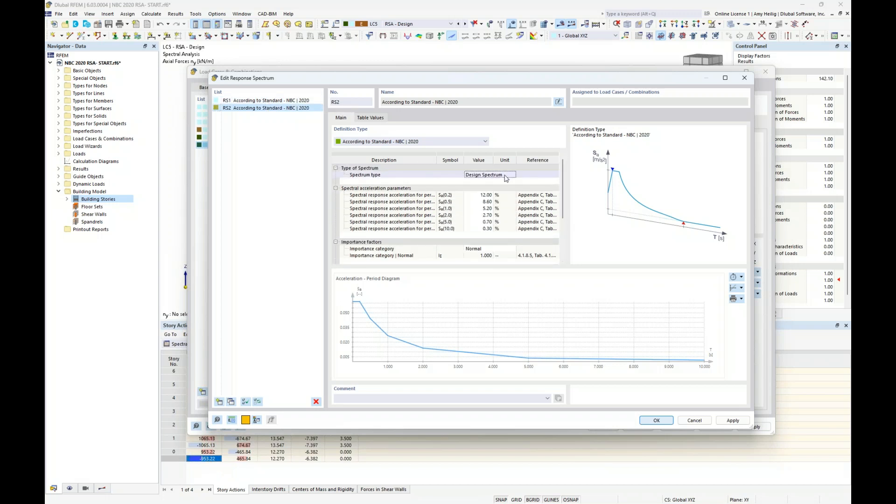
pyautogui.click(512, 174)
pyautogui.click(490, 180)
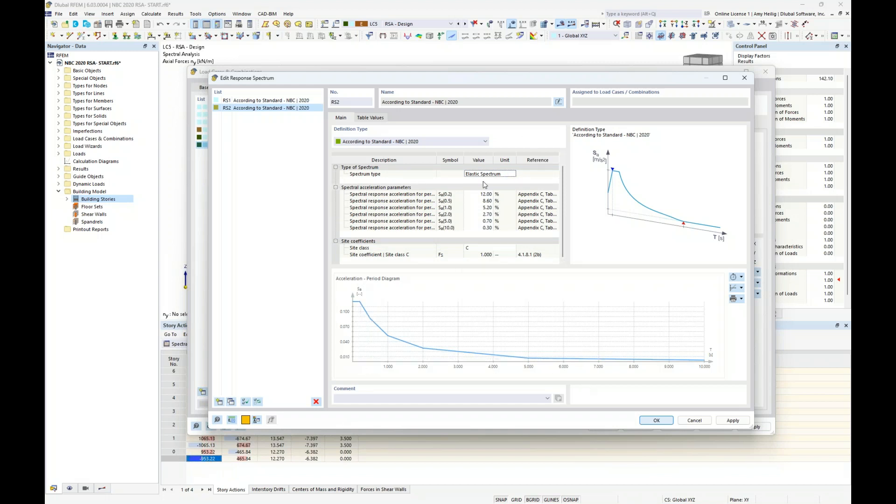
# Assign the elastic response spectrum RS2 to the X and Y directions of RSA - Elastic, check RSA - Design, and accept the load cases
pyautogui.click(648, 420)
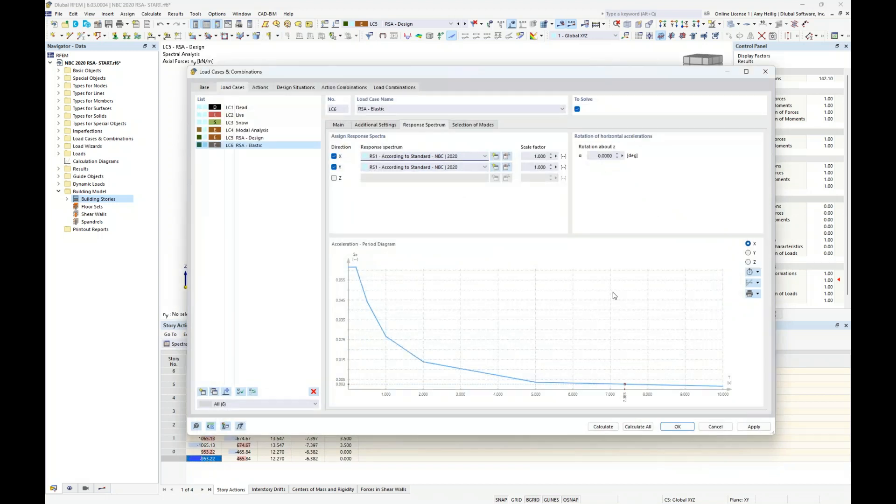
pyautogui.click(460, 158)
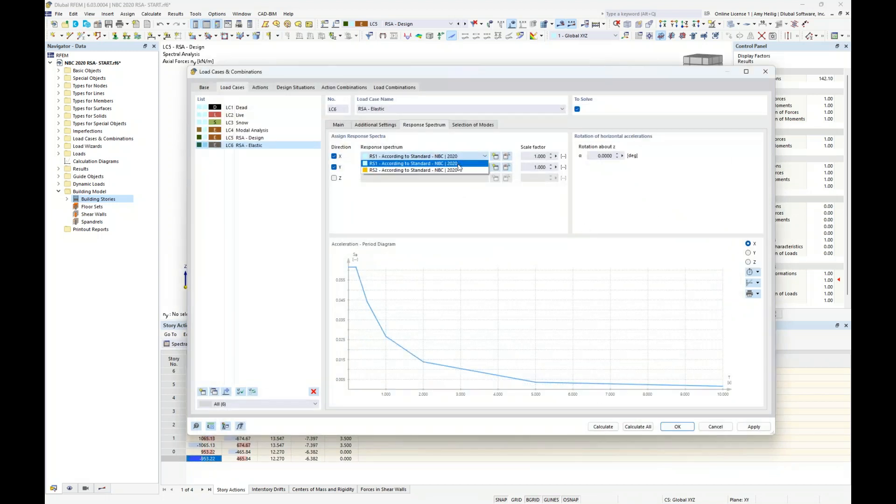
pyautogui.click(459, 170)
pyautogui.click(459, 171)
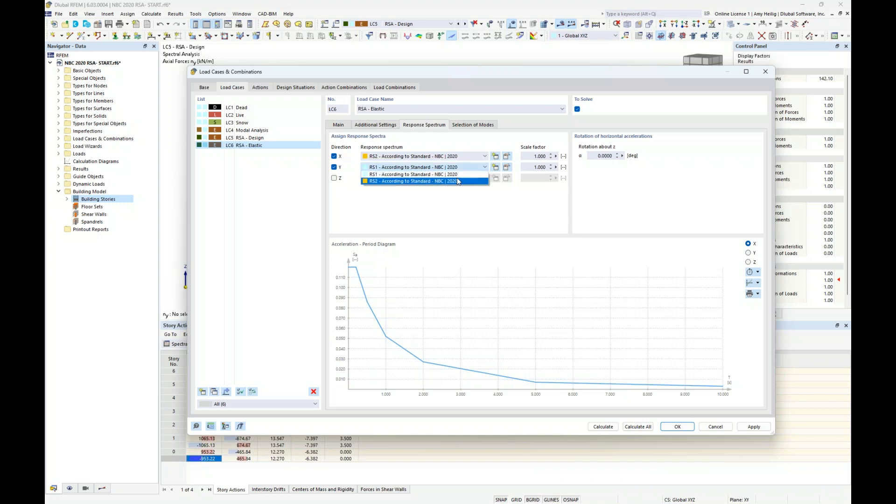
pyautogui.click(456, 182)
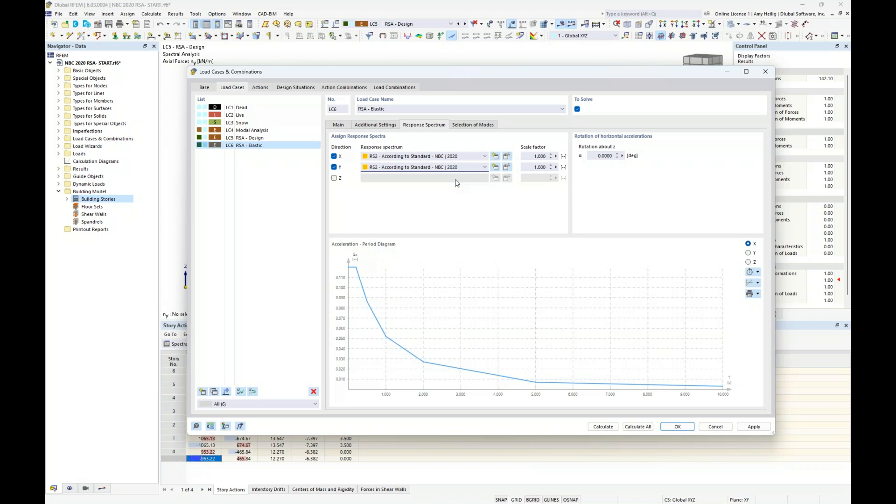
pyautogui.click(262, 138)
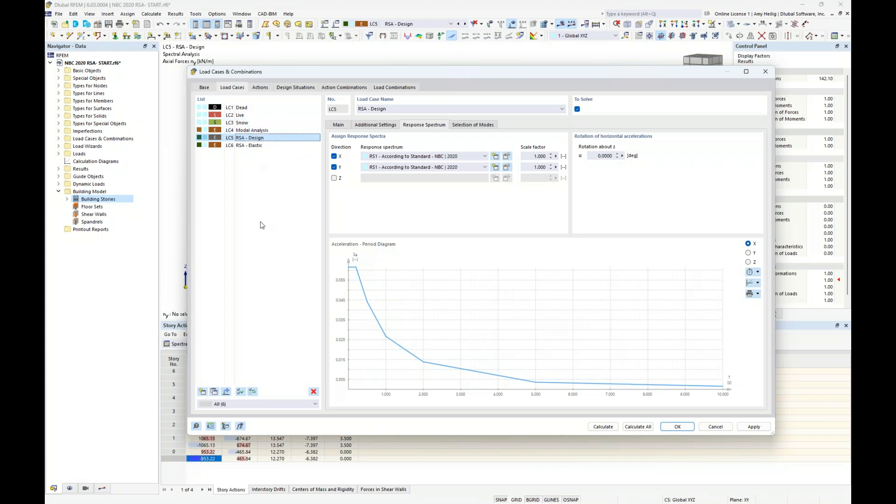
pyautogui.click(677, 427)
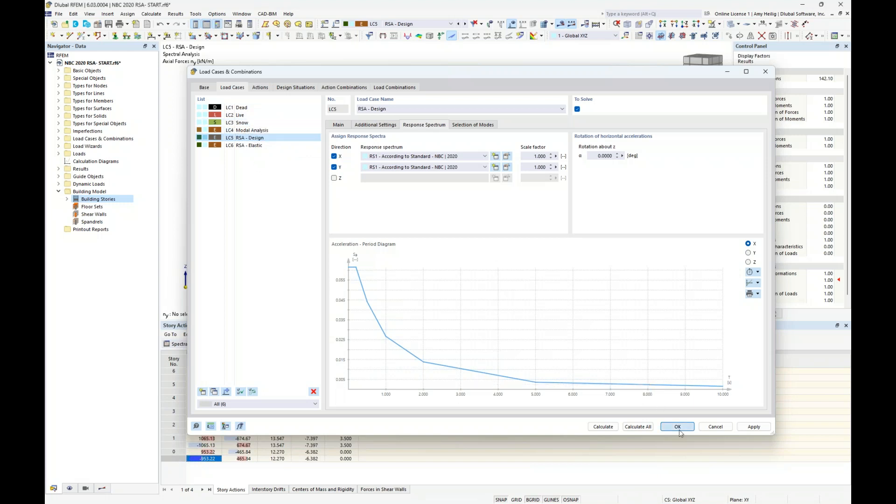
# Activate the Concrete Design and Steel Design add-ons in the model's base data
pyautogui.click(118, 65)
pyautogui.rightClick(118, 64)
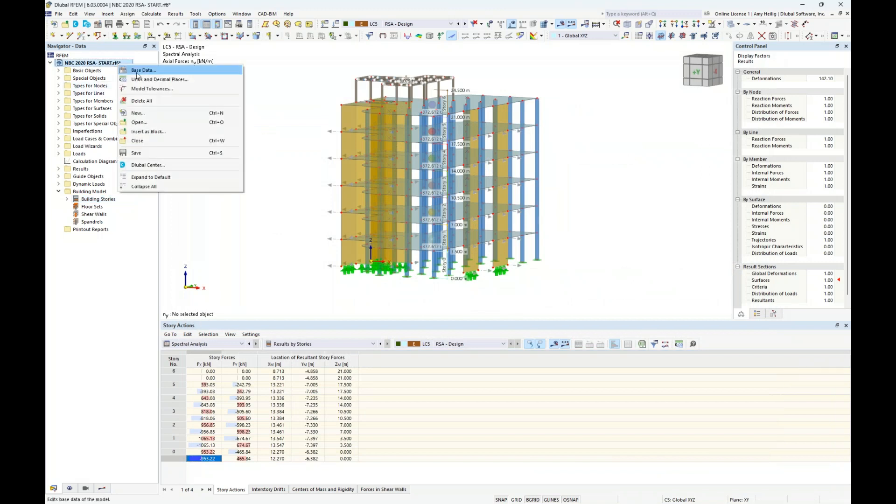
pyautogui.click(140, 71)
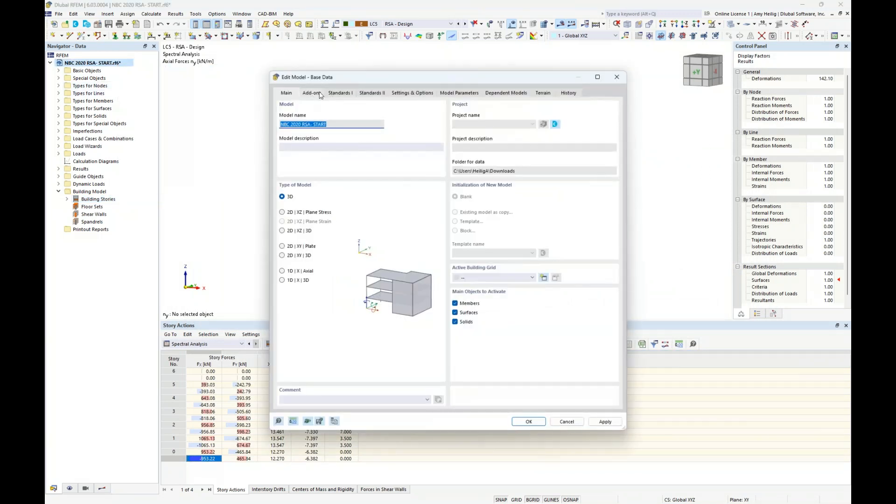
pyautogui.click(319, 93)
pyautogui.click(455, 165)
pyautogui.click(455, 174)
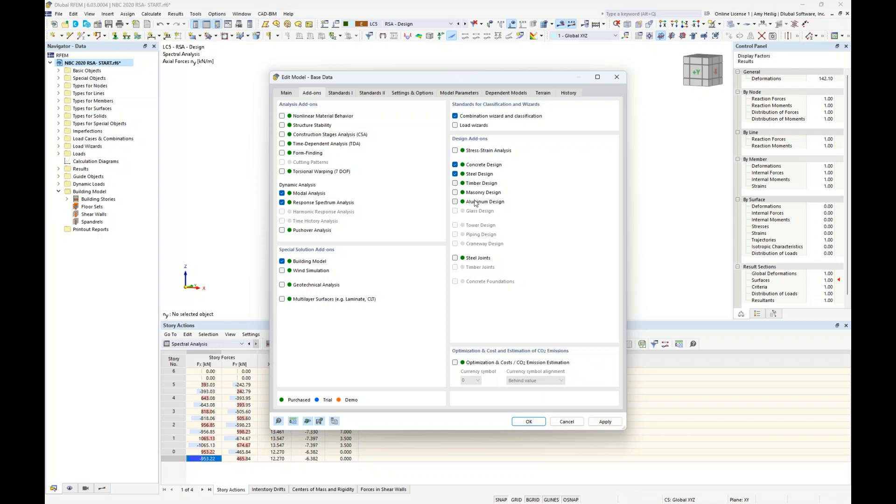
# Check the design standards, keep CSA A23.3 for concrete design, and accept the base data
pyautogui.click(340, 94)
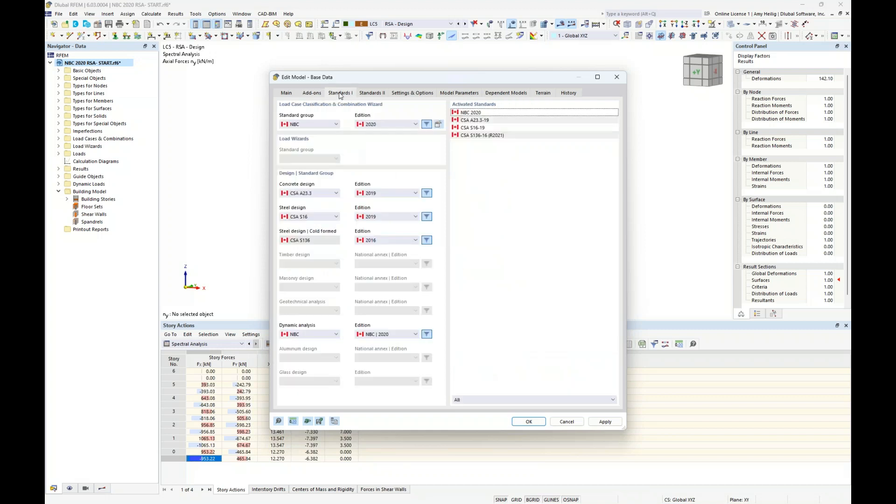
pyautogui.click(327, 194)
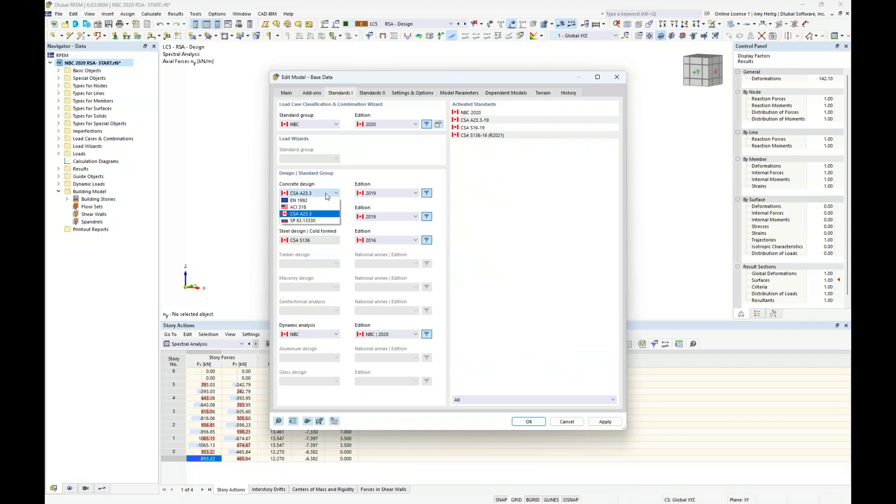
pyautogui.click(322, 216)
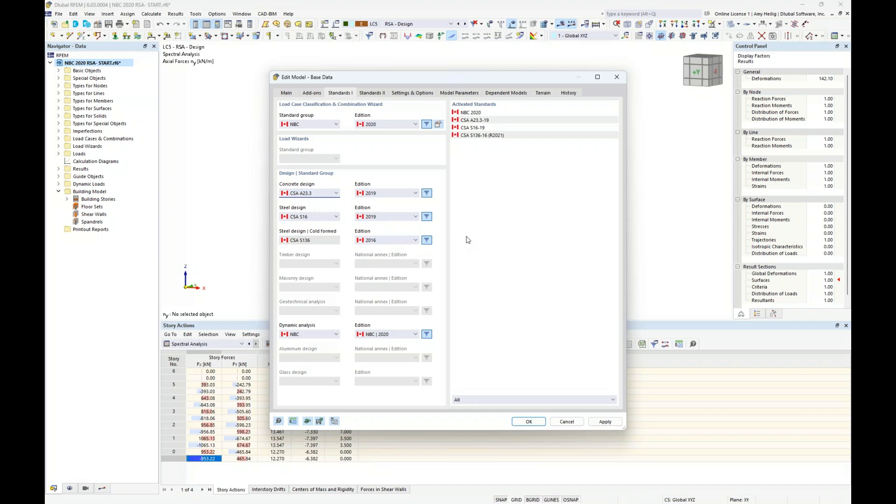
pyautogui.click(535, 424)
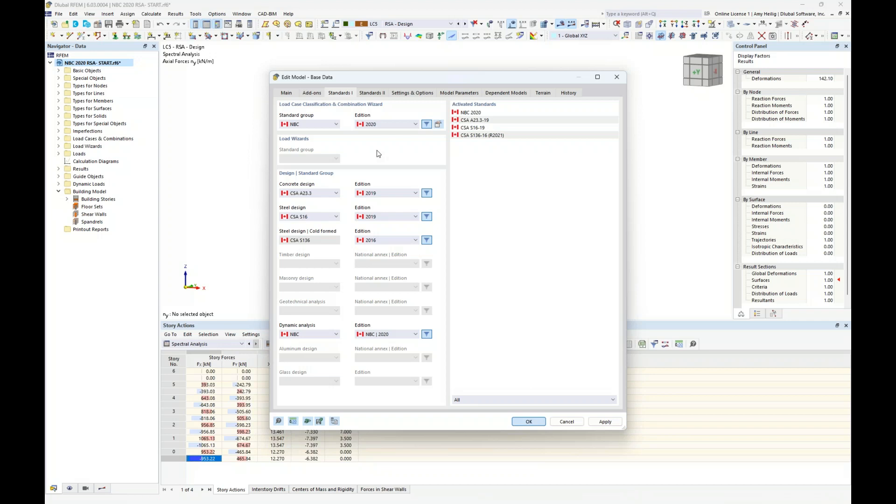
# Activate the Ultimate Limit State and Limit State of Serviceability design situations and view the generated load combinations
pyautogui.click(336, 24)
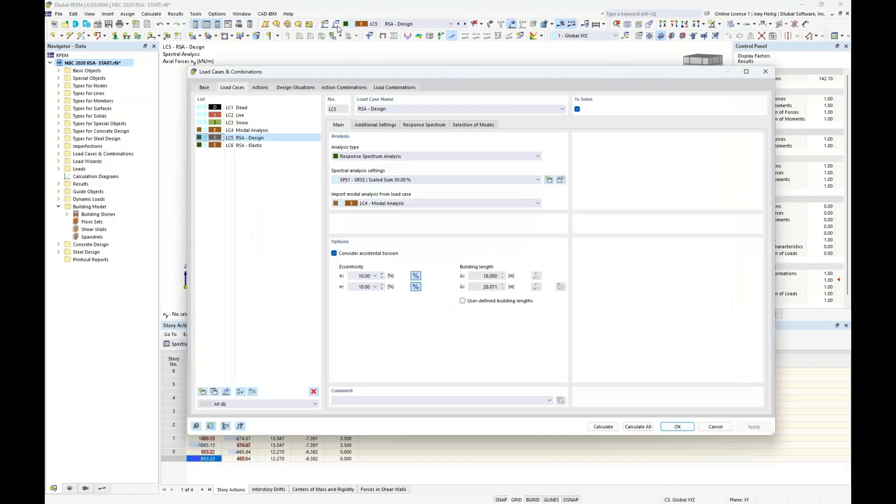
pyautogui.click(283, 88)
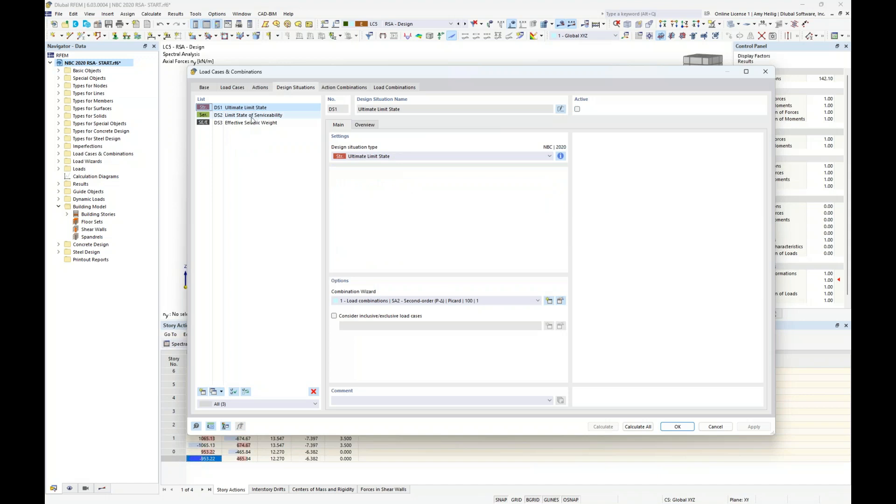
pyautogui.click(577, 110)
pyautogui.click(279, 115)
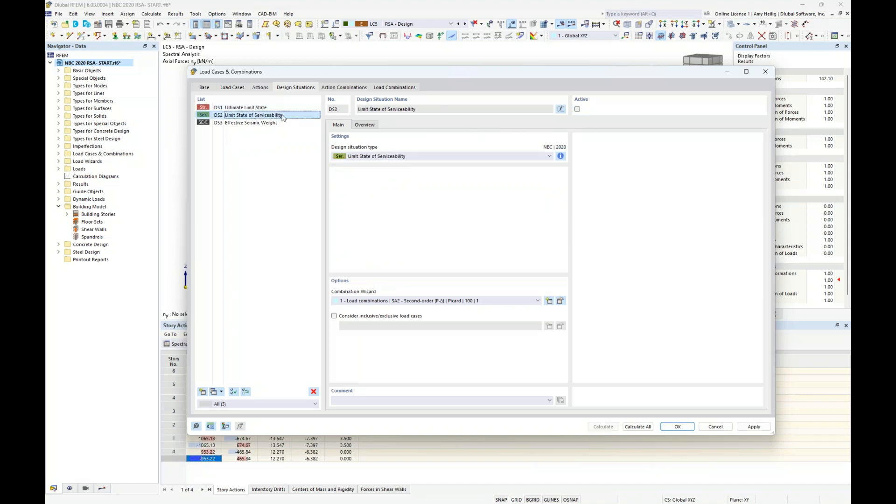
pyautogui.click(578, 109)
pyautogui.click(283, 108)
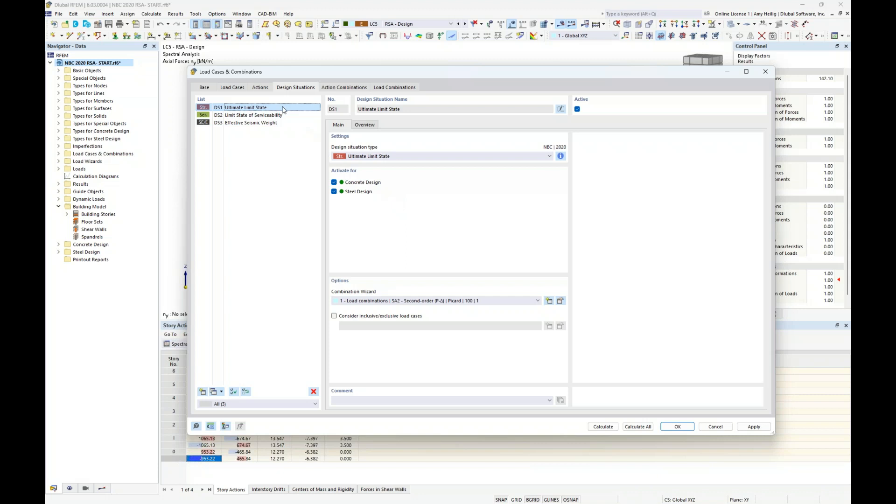
pyautogui.click(389, 89)
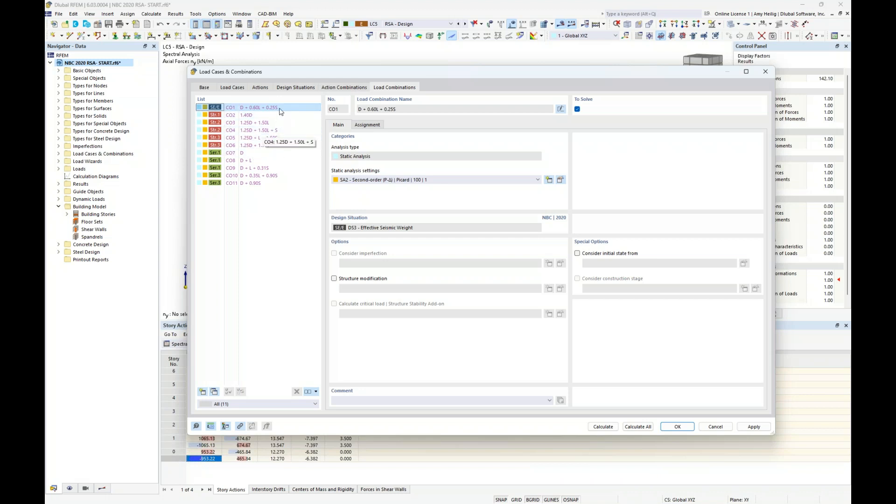
# Create a combination wizard that generates result combinations with linear analysis and assign it to the DS1 Ultimate Limit State design situation
pyautogui.click(289, 89)
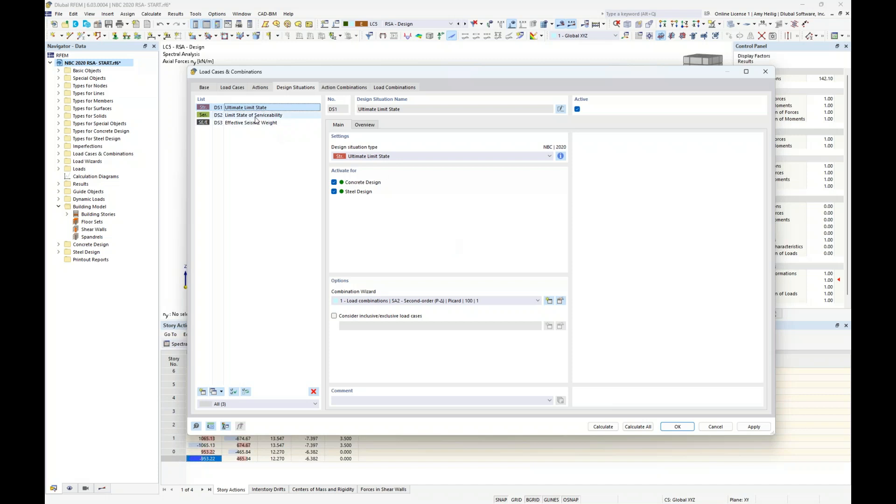
pyautogui.click(561, 301)
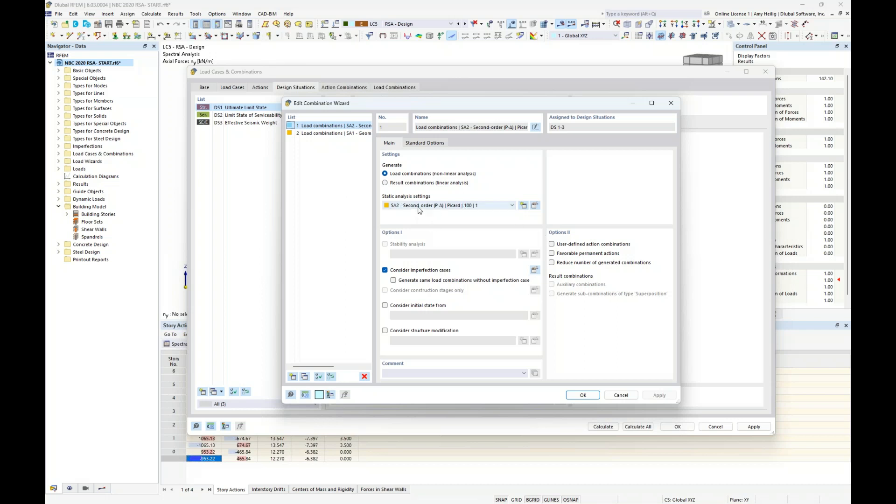
pyautogui.click(293, 376)
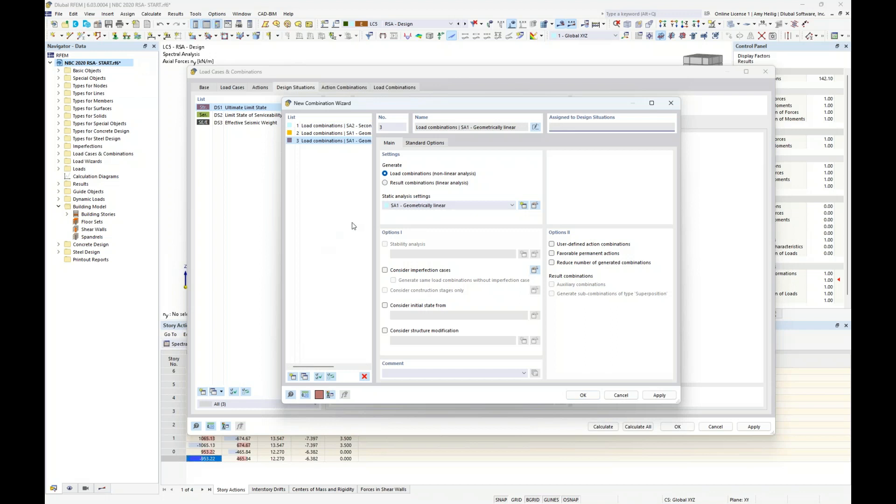
pyautogui.click(385, 183)
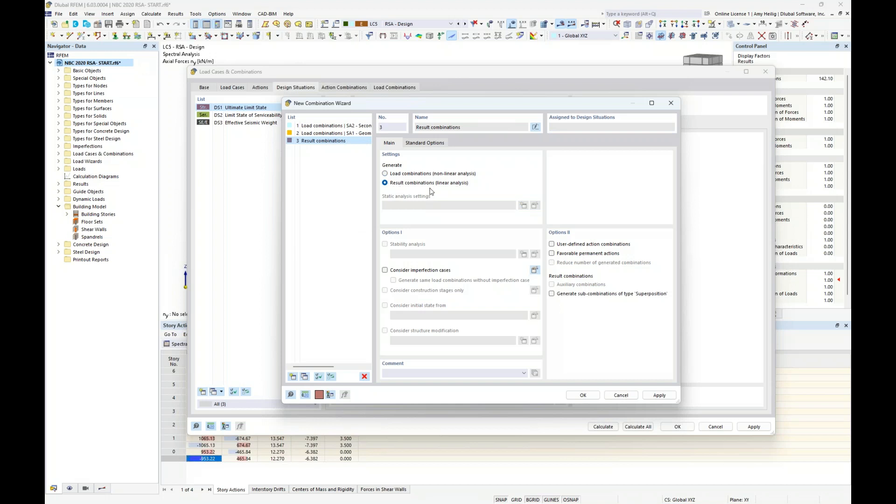
pyautogui.click(575, 396)
pyautogui.click(440, 303)
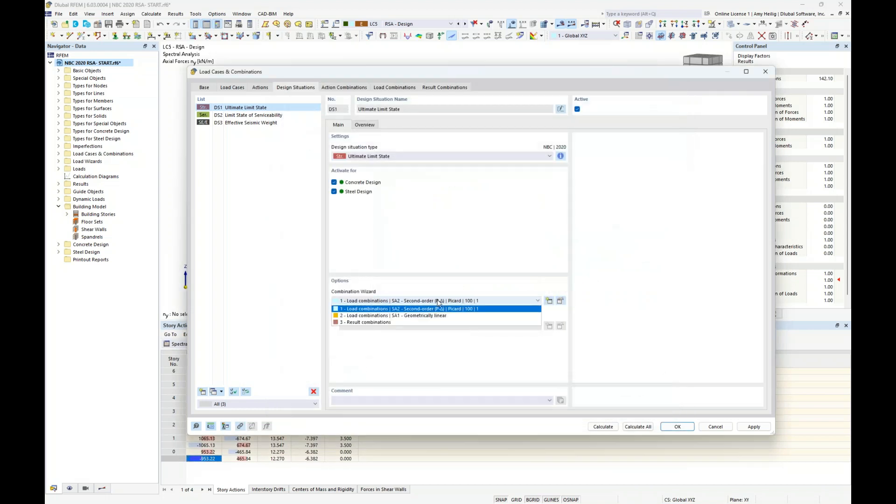
pyautogui.click(426, 329)
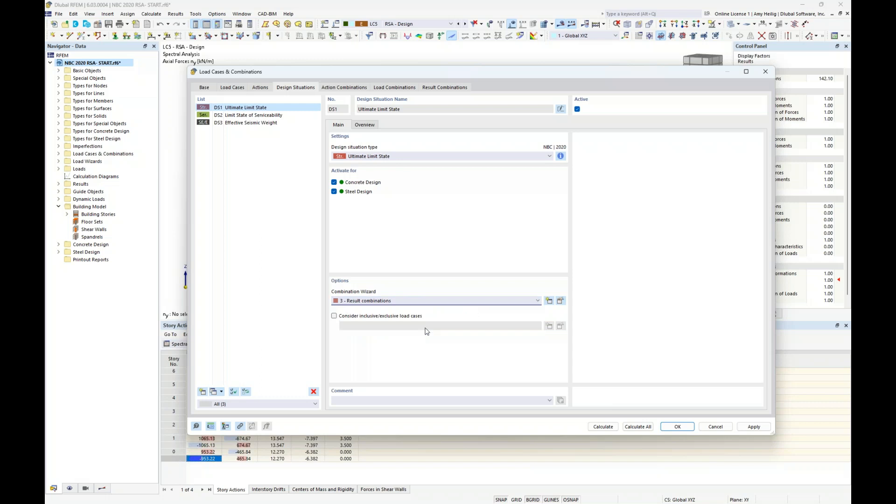
# Open the assigned load cases of result combination RC4 and select Scaled sums envelope as the sub-result for RSA - Design
pyautogui.click(438, 88)
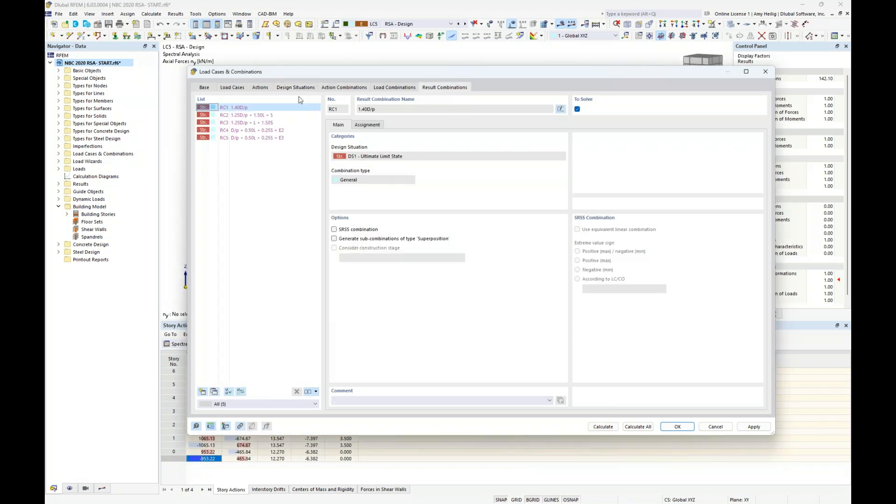
pyautogui.click(257, 130)
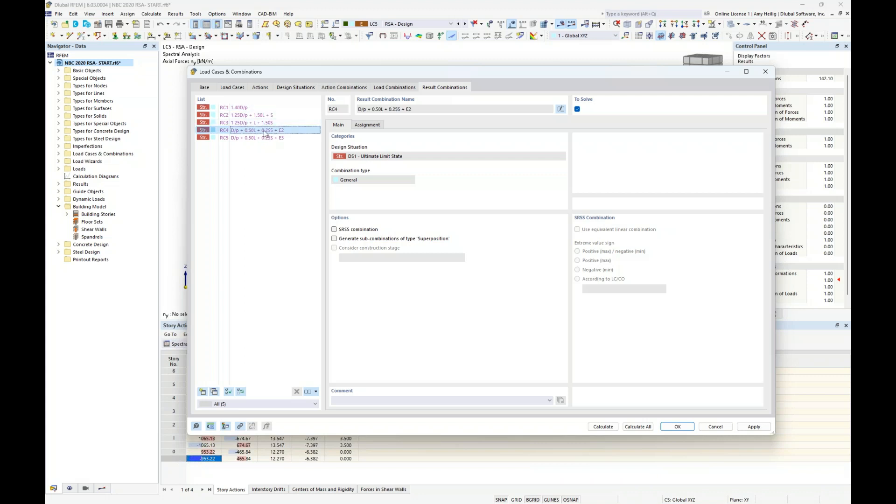
pyautogui.click(368, 125)
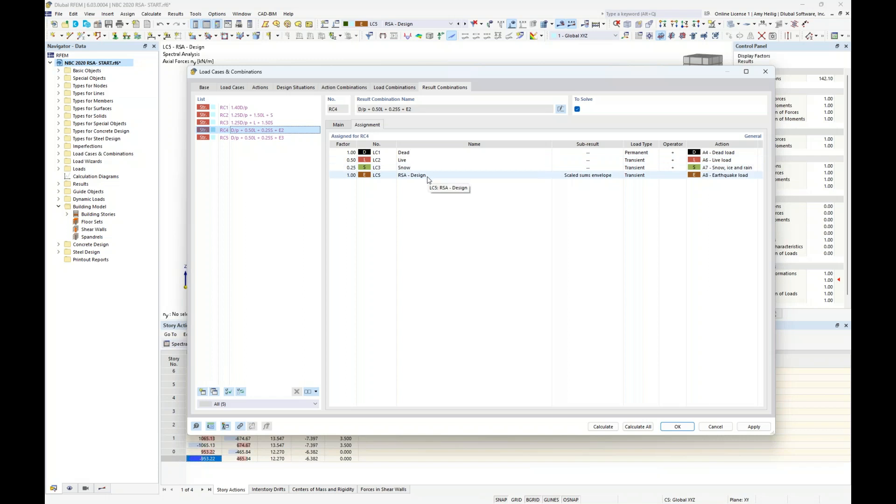
pyautogui.click(578, 177)
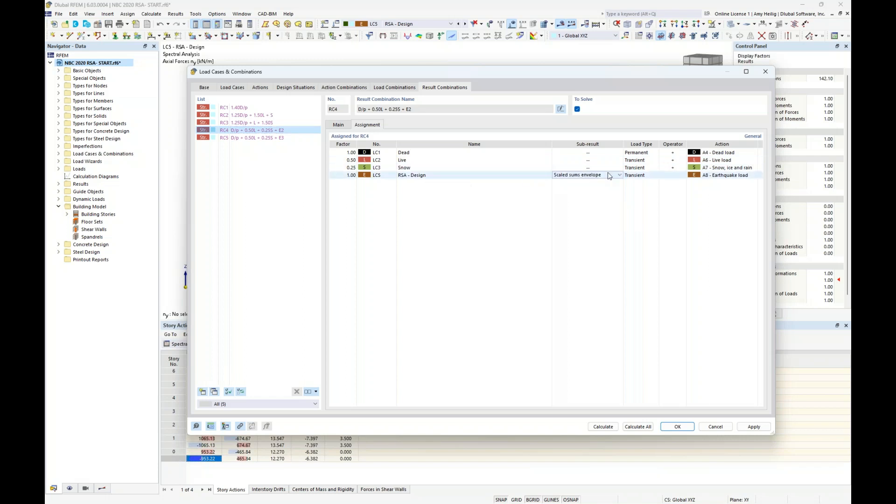
pyautogui.click(608, 176)
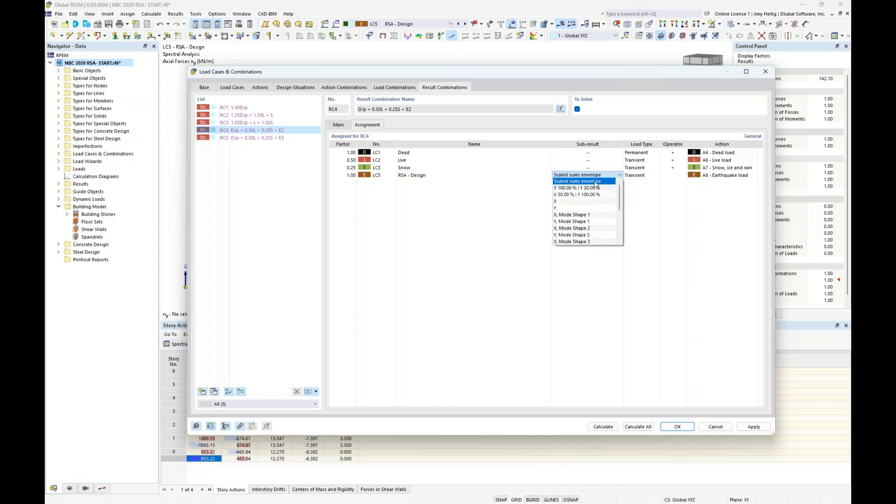
pyautogui.click(595, 182)
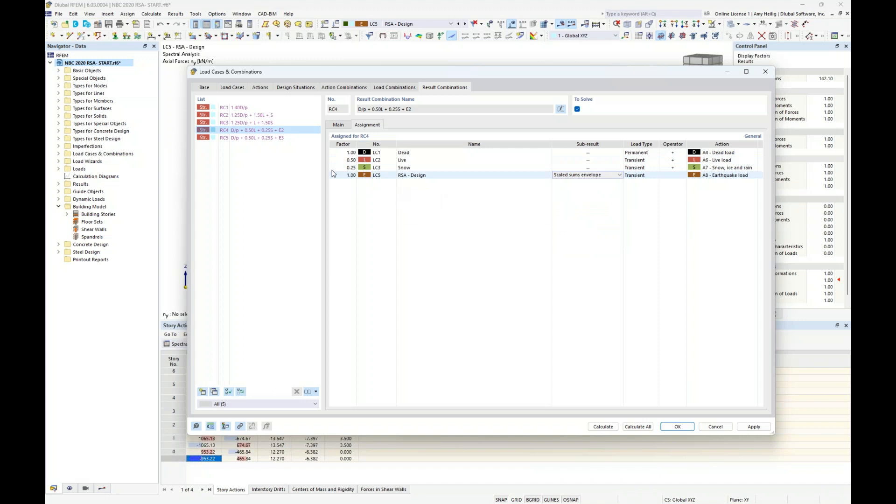
# Review the load cases assigned to result combination RC5 and the main settings of load case LC6 RSA - Elastic
pyautogui.click(272, 141)
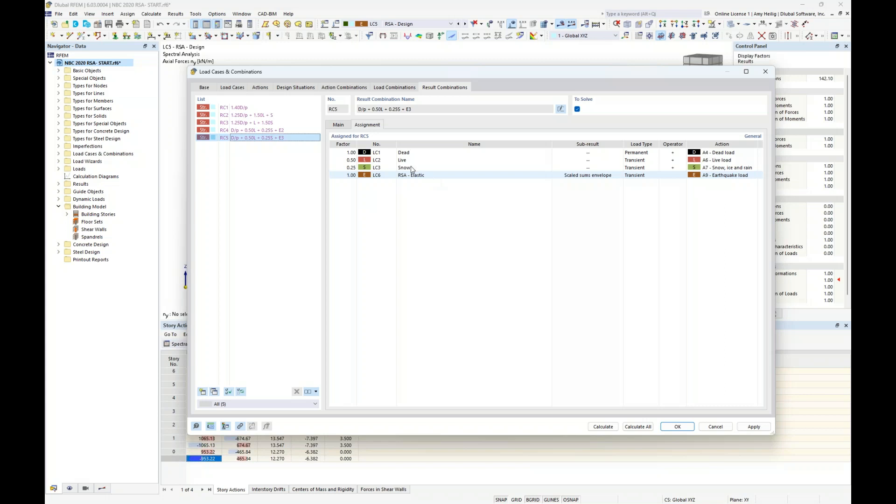
pyautogui.click(239, 88)
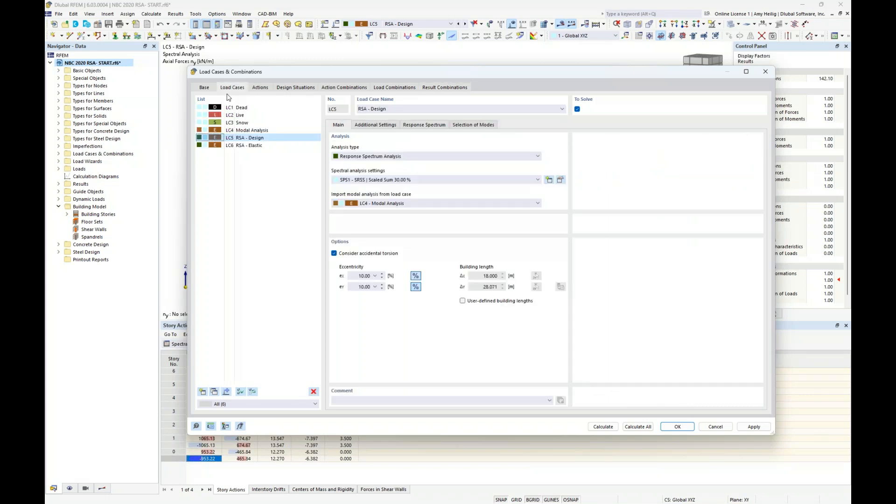
pyautogui.click(243, 146)
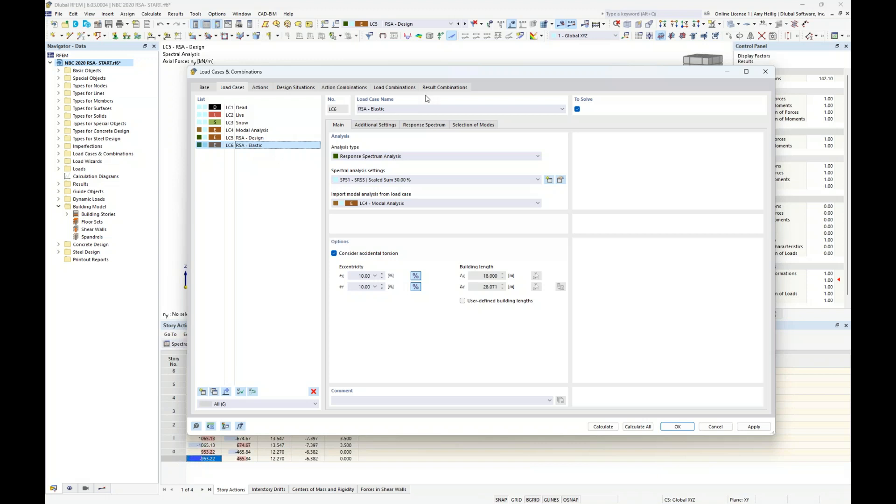
pyautogui.click(439, 89)
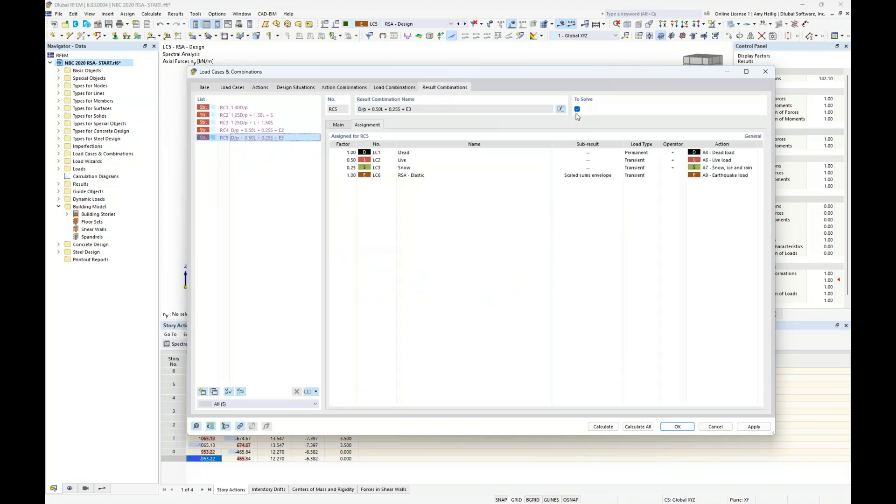
# Deactivate earthquake action A9, which holds the RSA - Elastic load case, and check the assignment of result combination RC4
pyautogui.click(257, 91)
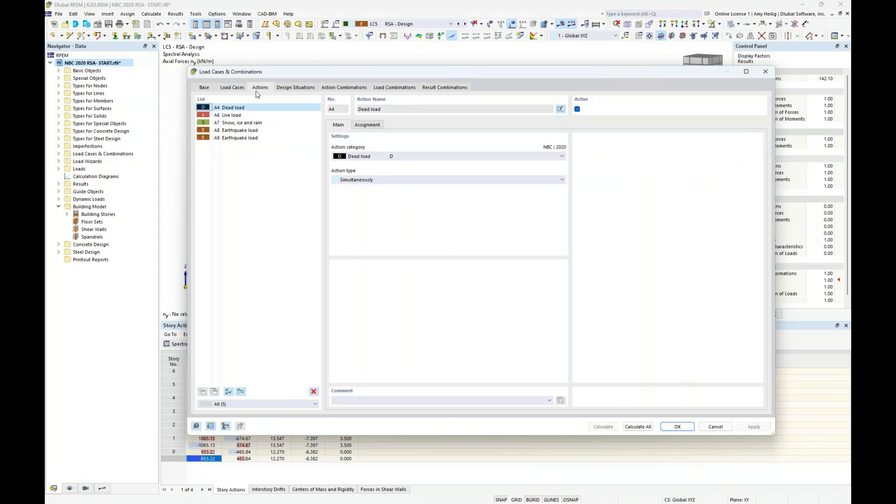
pyautogui.click(241, 138)
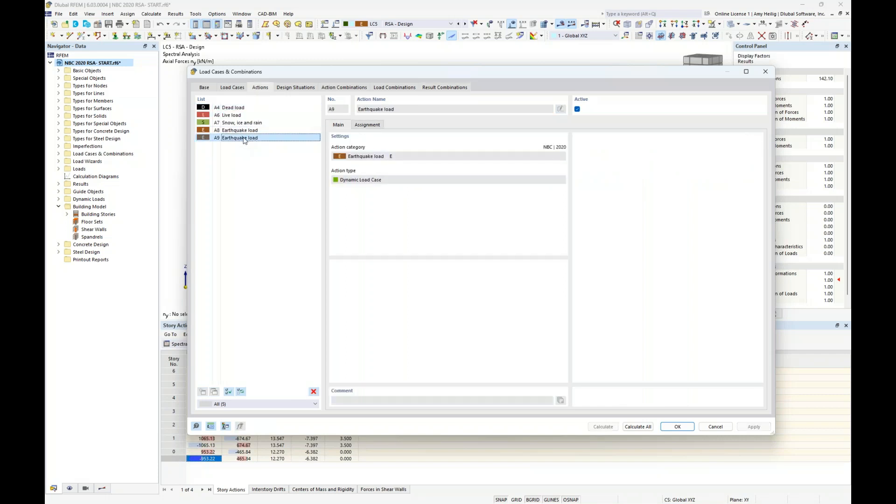
pyautogui.click(361, 126)
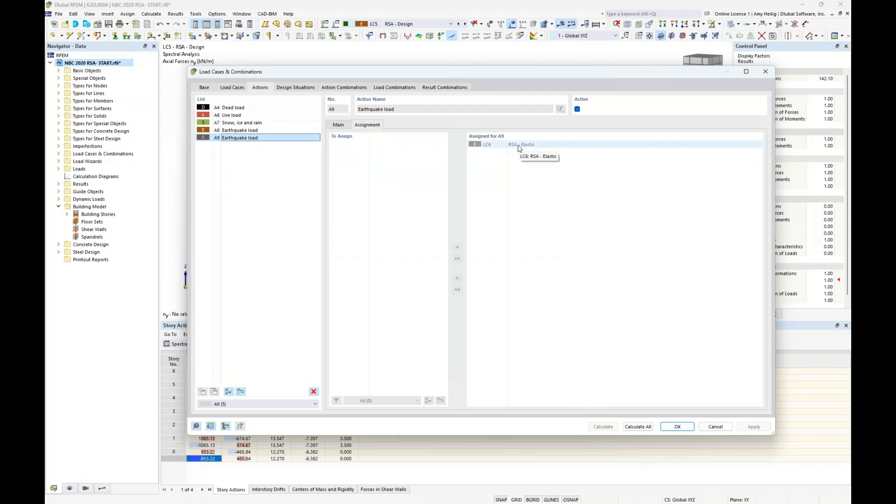
pyautogui.click(577, 109)
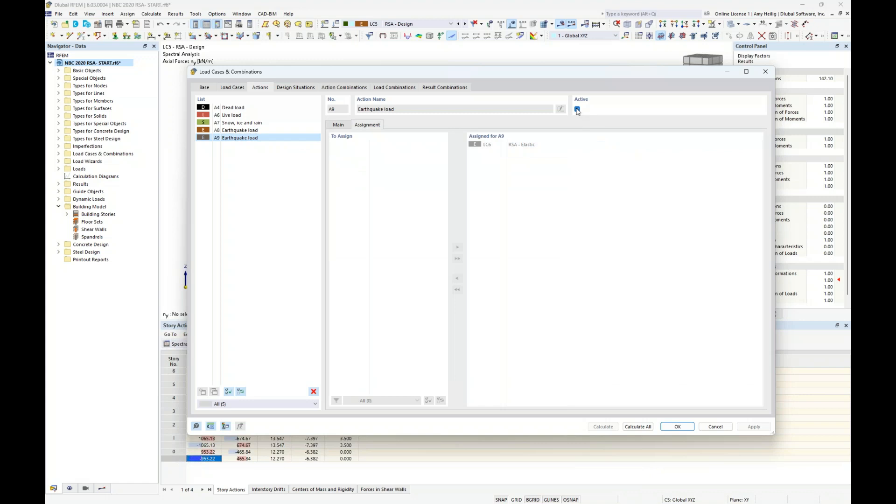
pyautogui.click(455, 89)
pyautogui.click(272, 131)
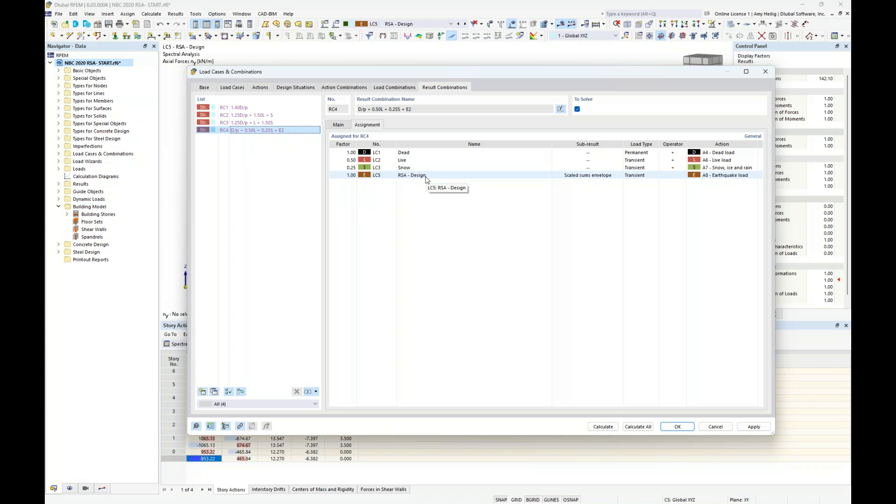
# Review the DS2 Limit State of Serviceability design situation, the list of load combinations and the result combinations
pyautogui.click(296, 87)
pyautogui.click(264, 115)
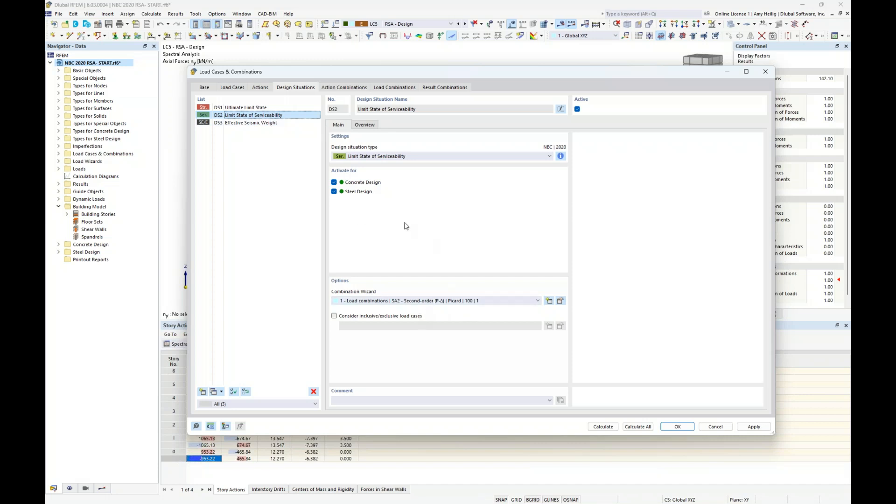
pyautogui.click(393, 88)
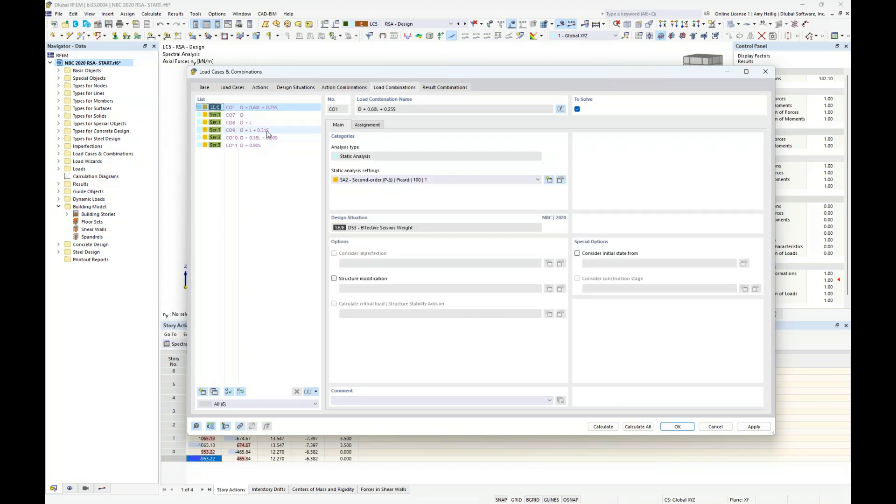
pyautogui.click(441, 89)
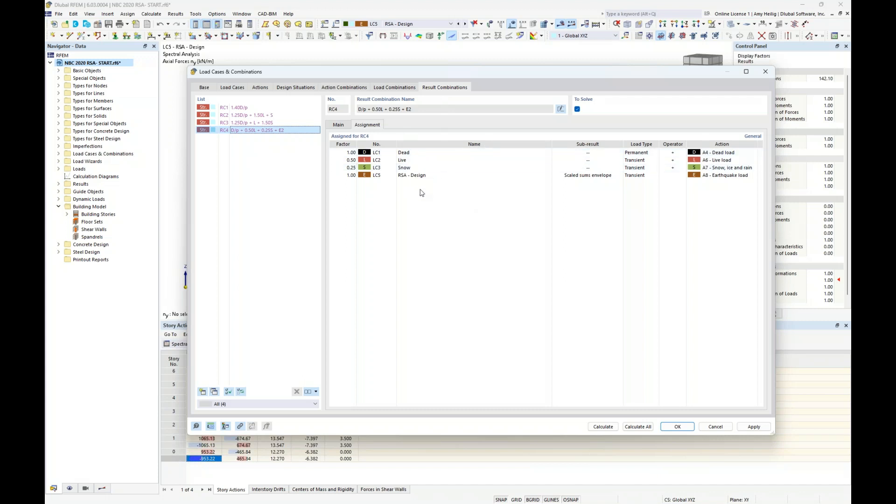
# Switch to the running PowerPoint slide show of NBC 2020 RSA in RFEM 6.pptx
pyautogui.press('super+Tab')
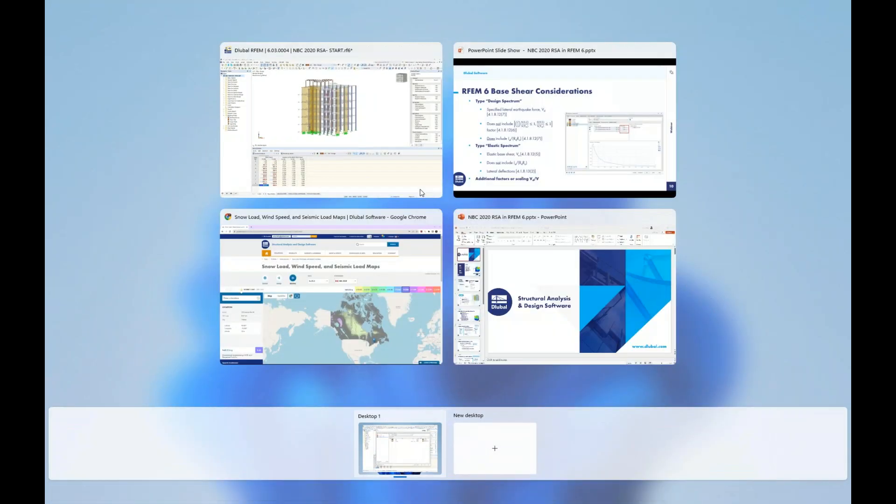
pyautogui.click(513, 153)
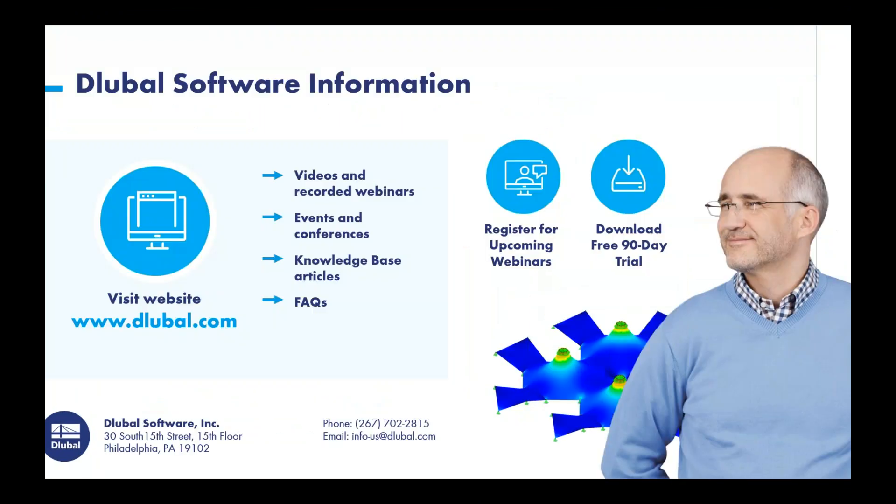